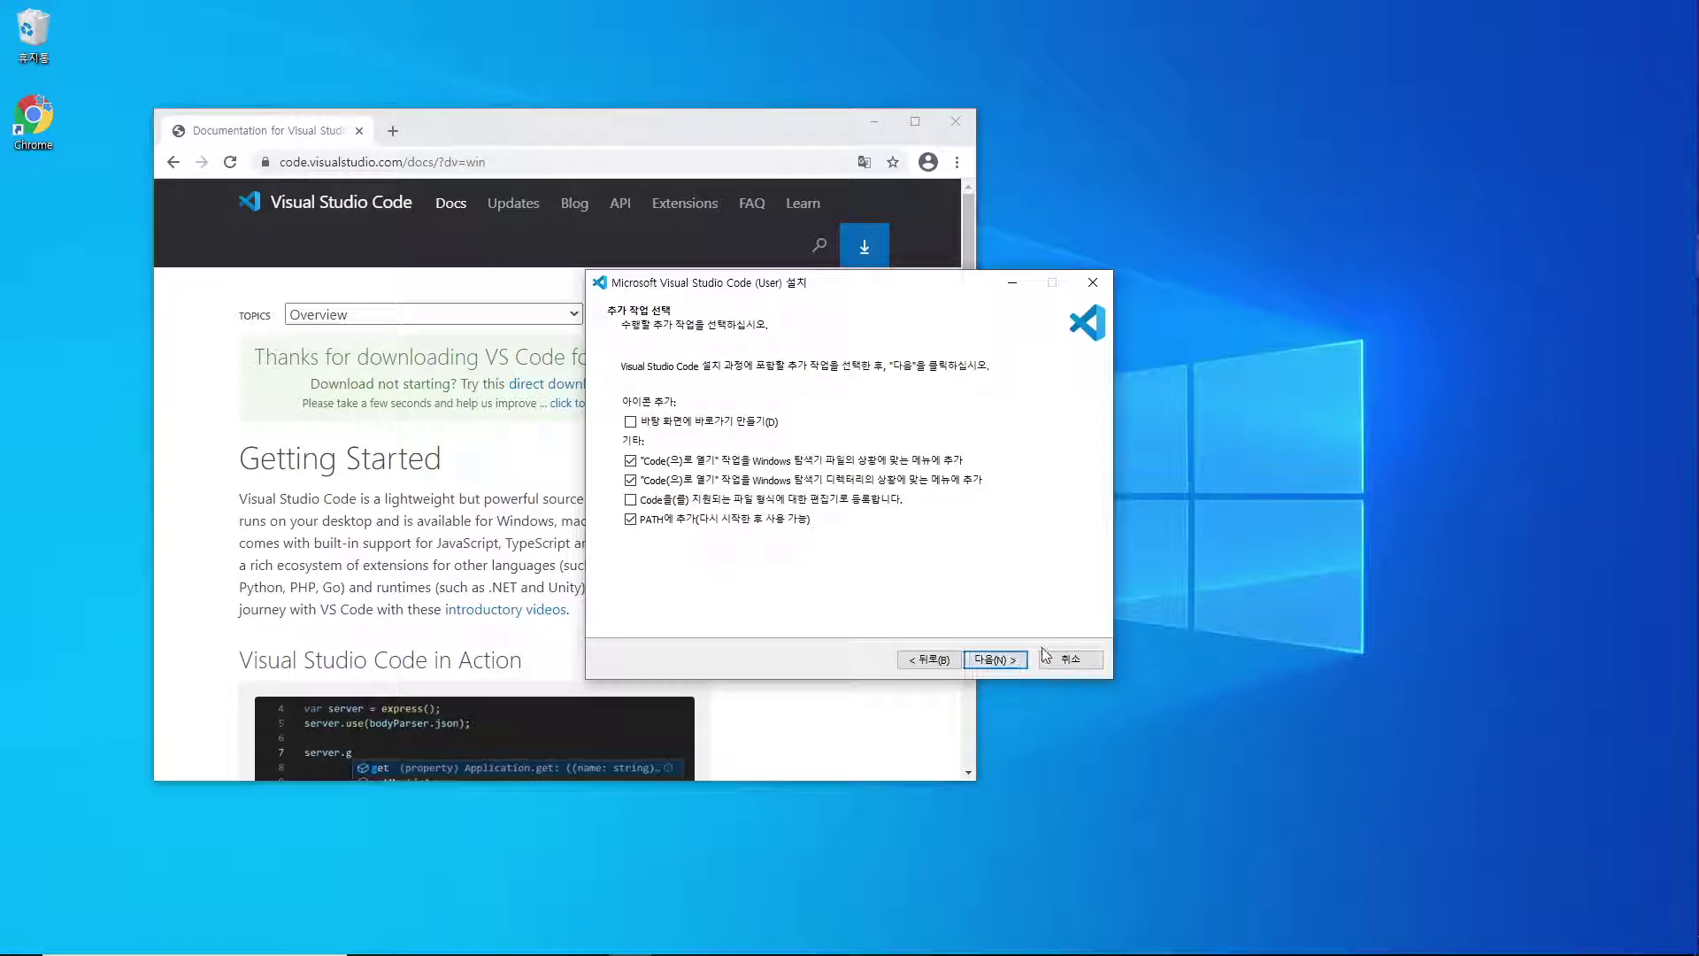
# Install Visual Studio Code with the preselected additional tasks and finish the setup wizard with the launch option enabled.
pyautogui.click(995, 659)
pyautogui.click(993, 659)
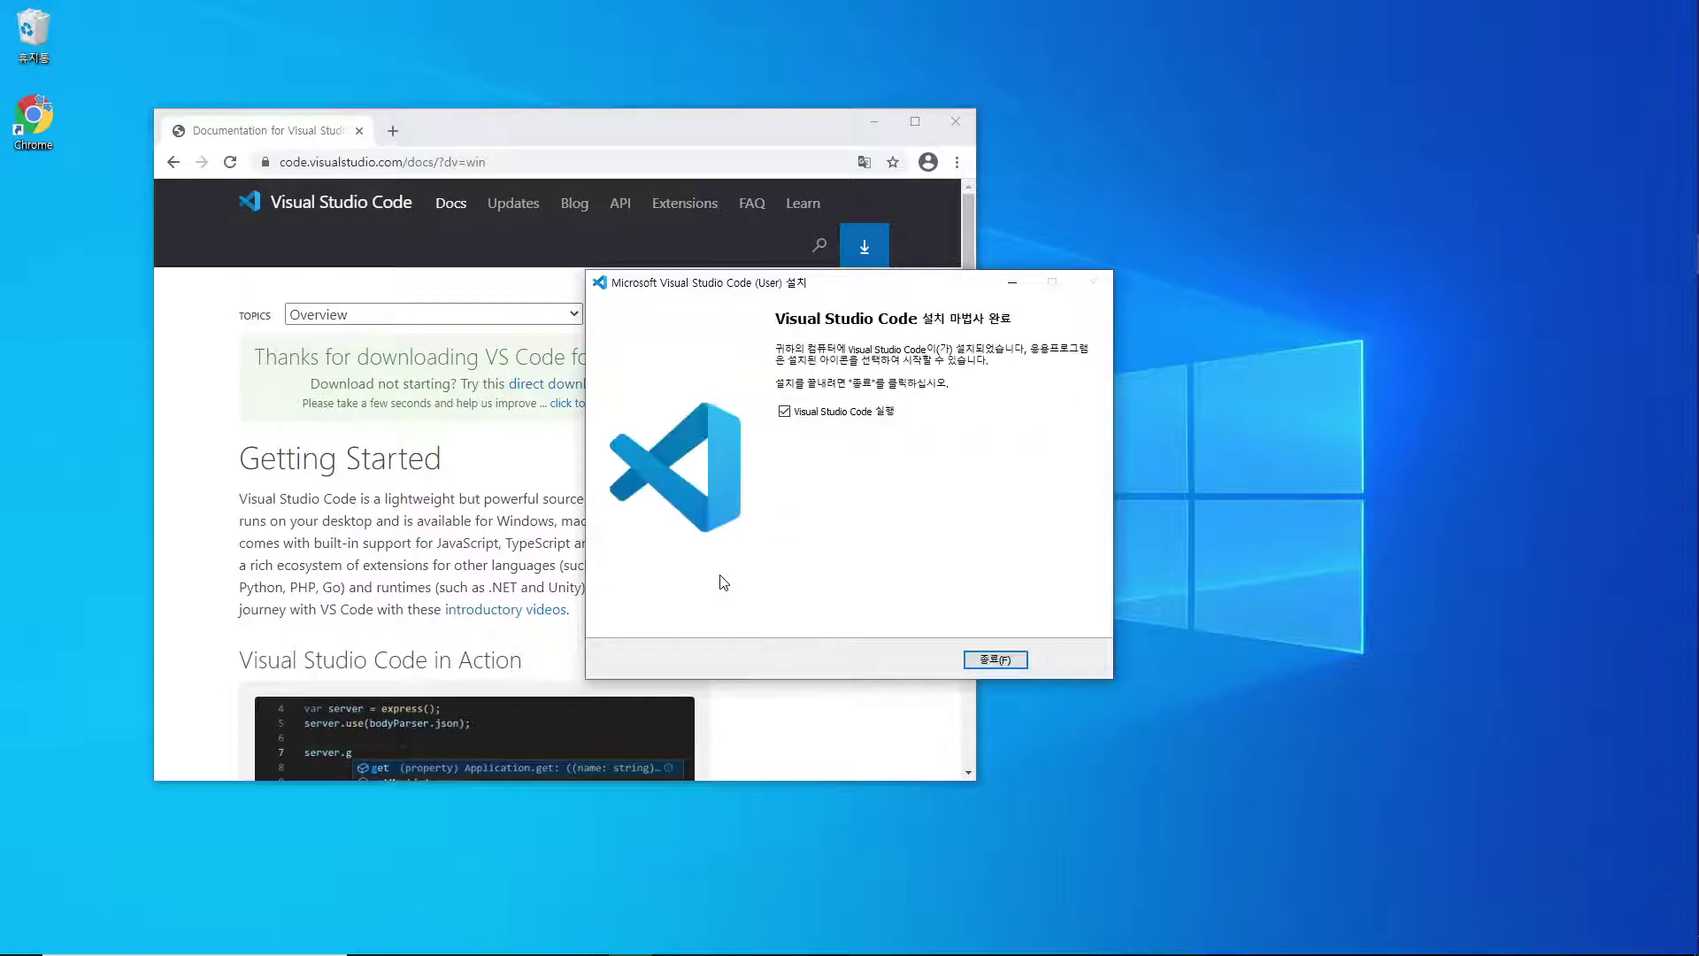
pyautogui.click(994, 660)
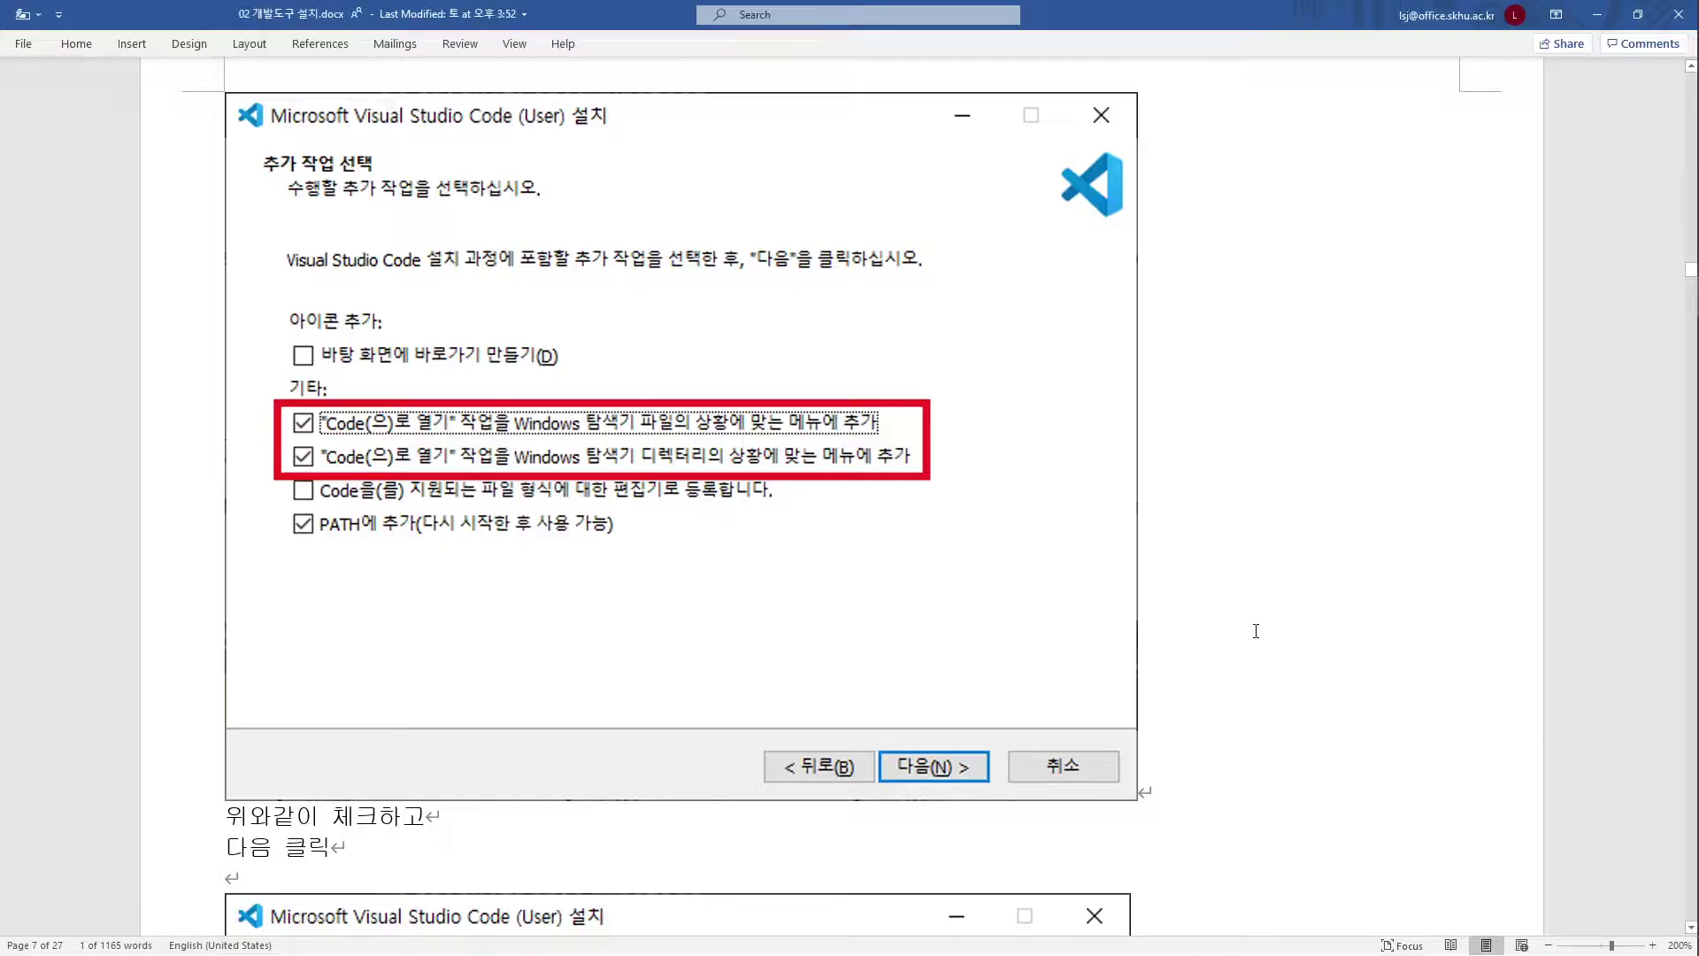
pyautogui.scroll(-5, 1258, 633)
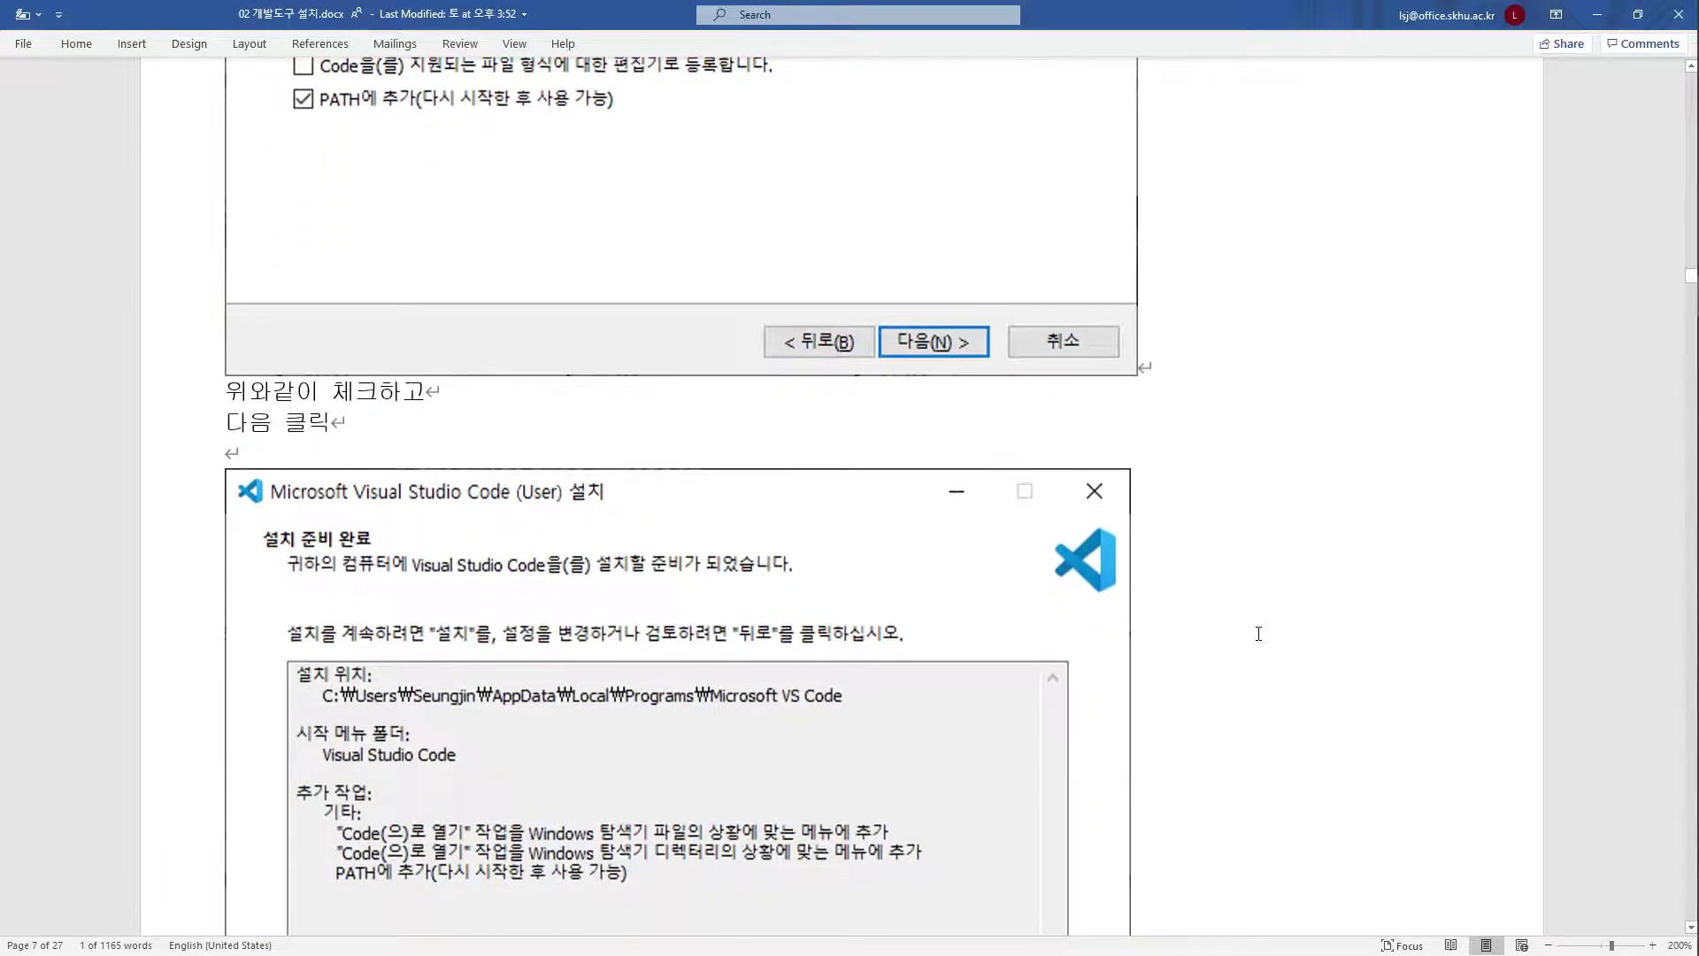
pyautogui.scroll(-15, 1258, 634)
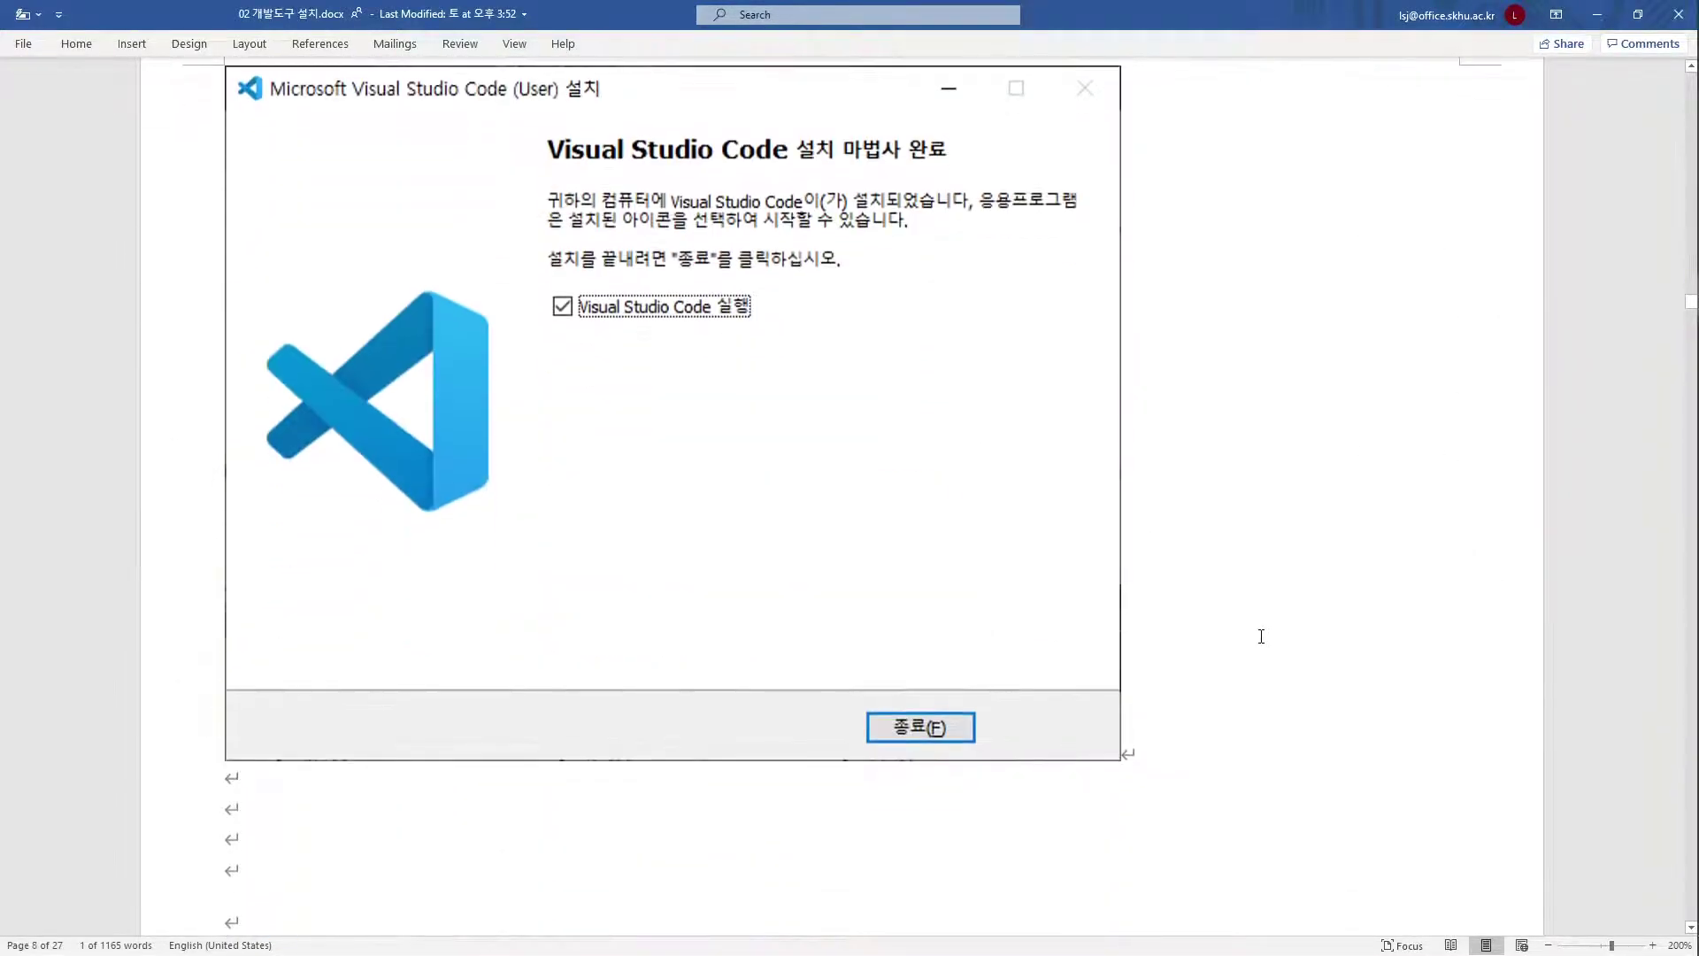
pyautogui.scroll(-5, 1261, 636)
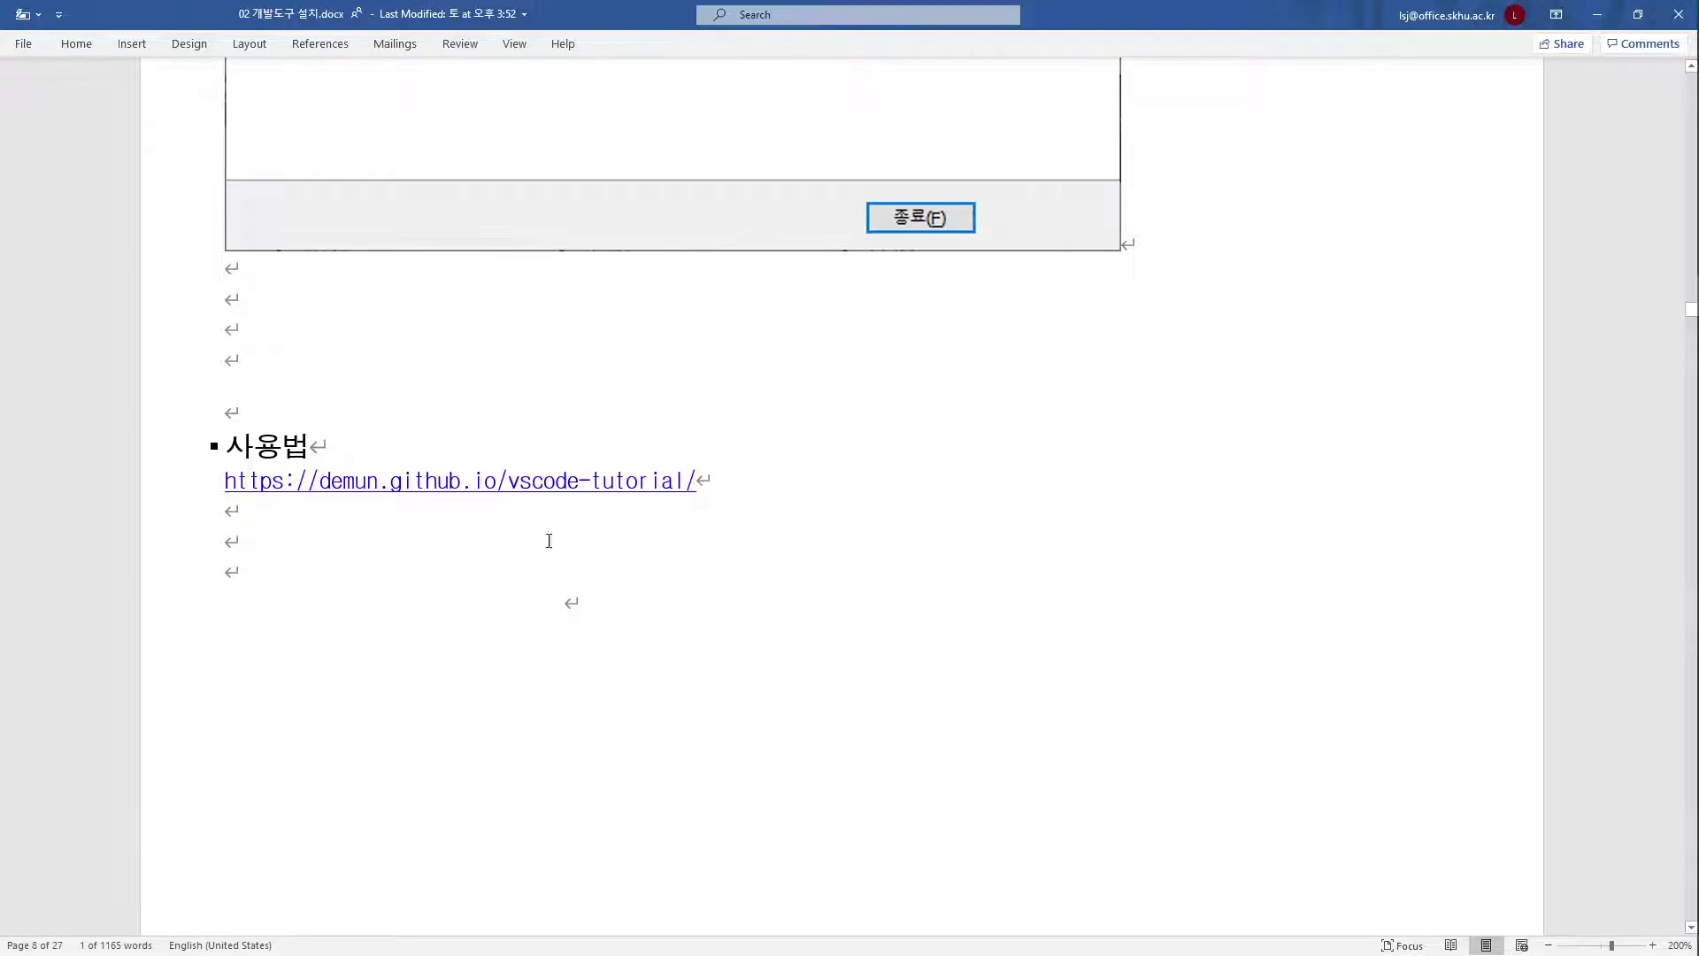
pyautogui.click(156, 486)
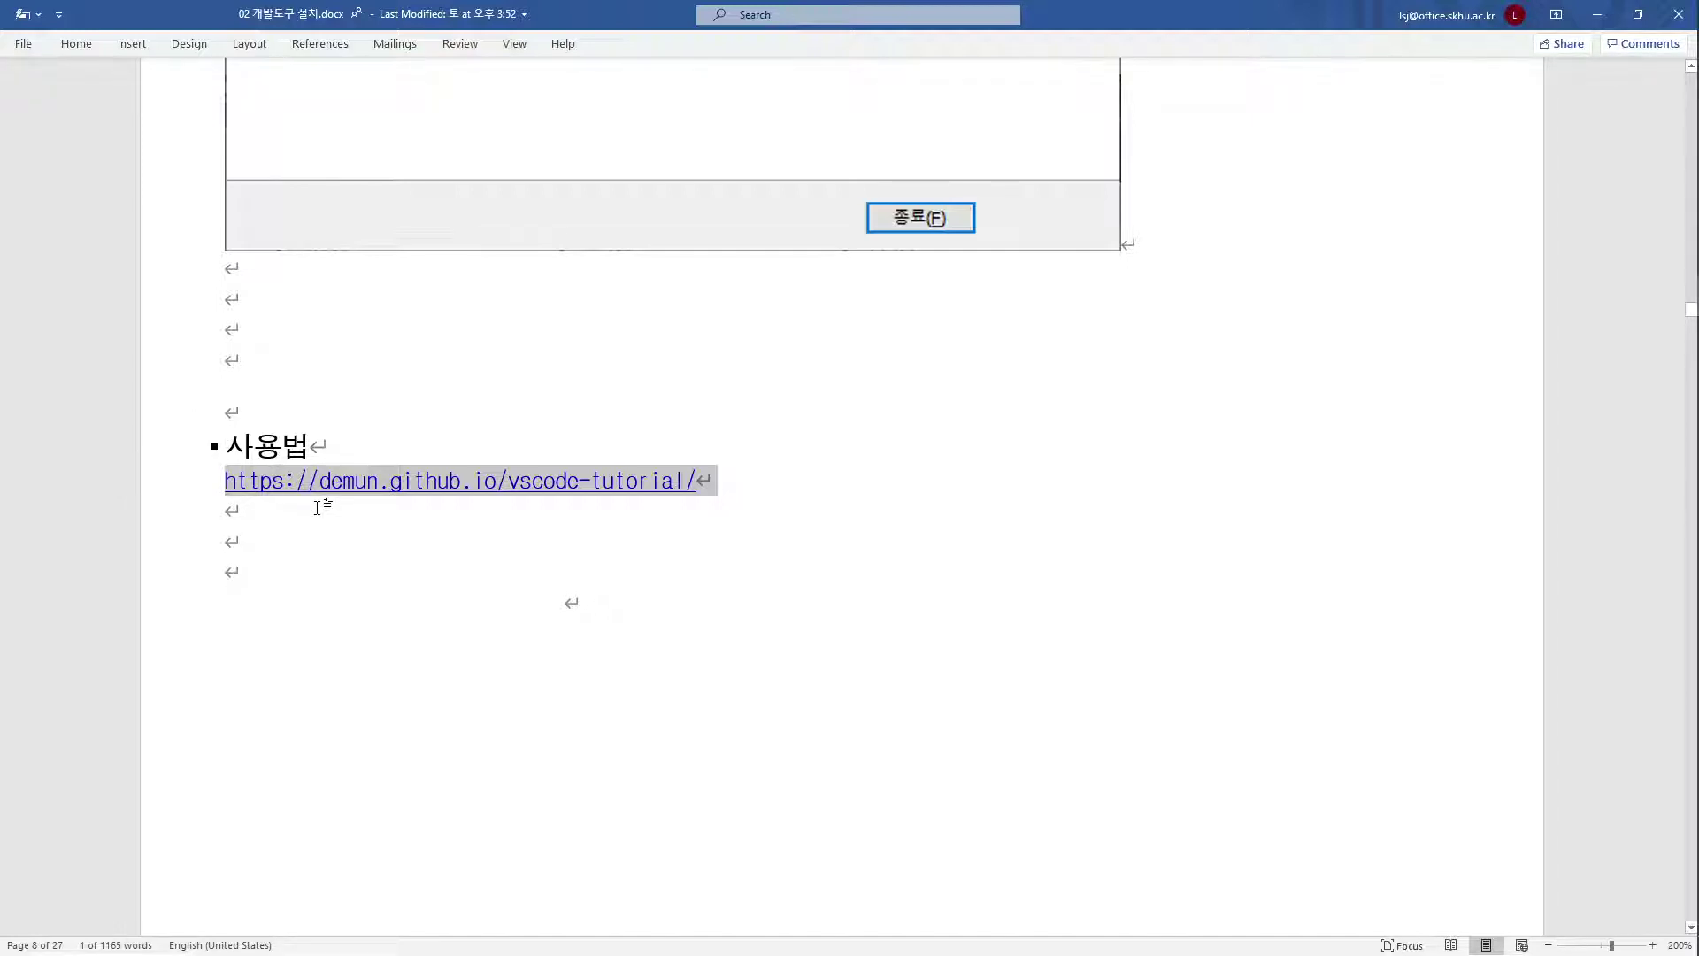
pyautogui.scroll(-10, 317, 507)
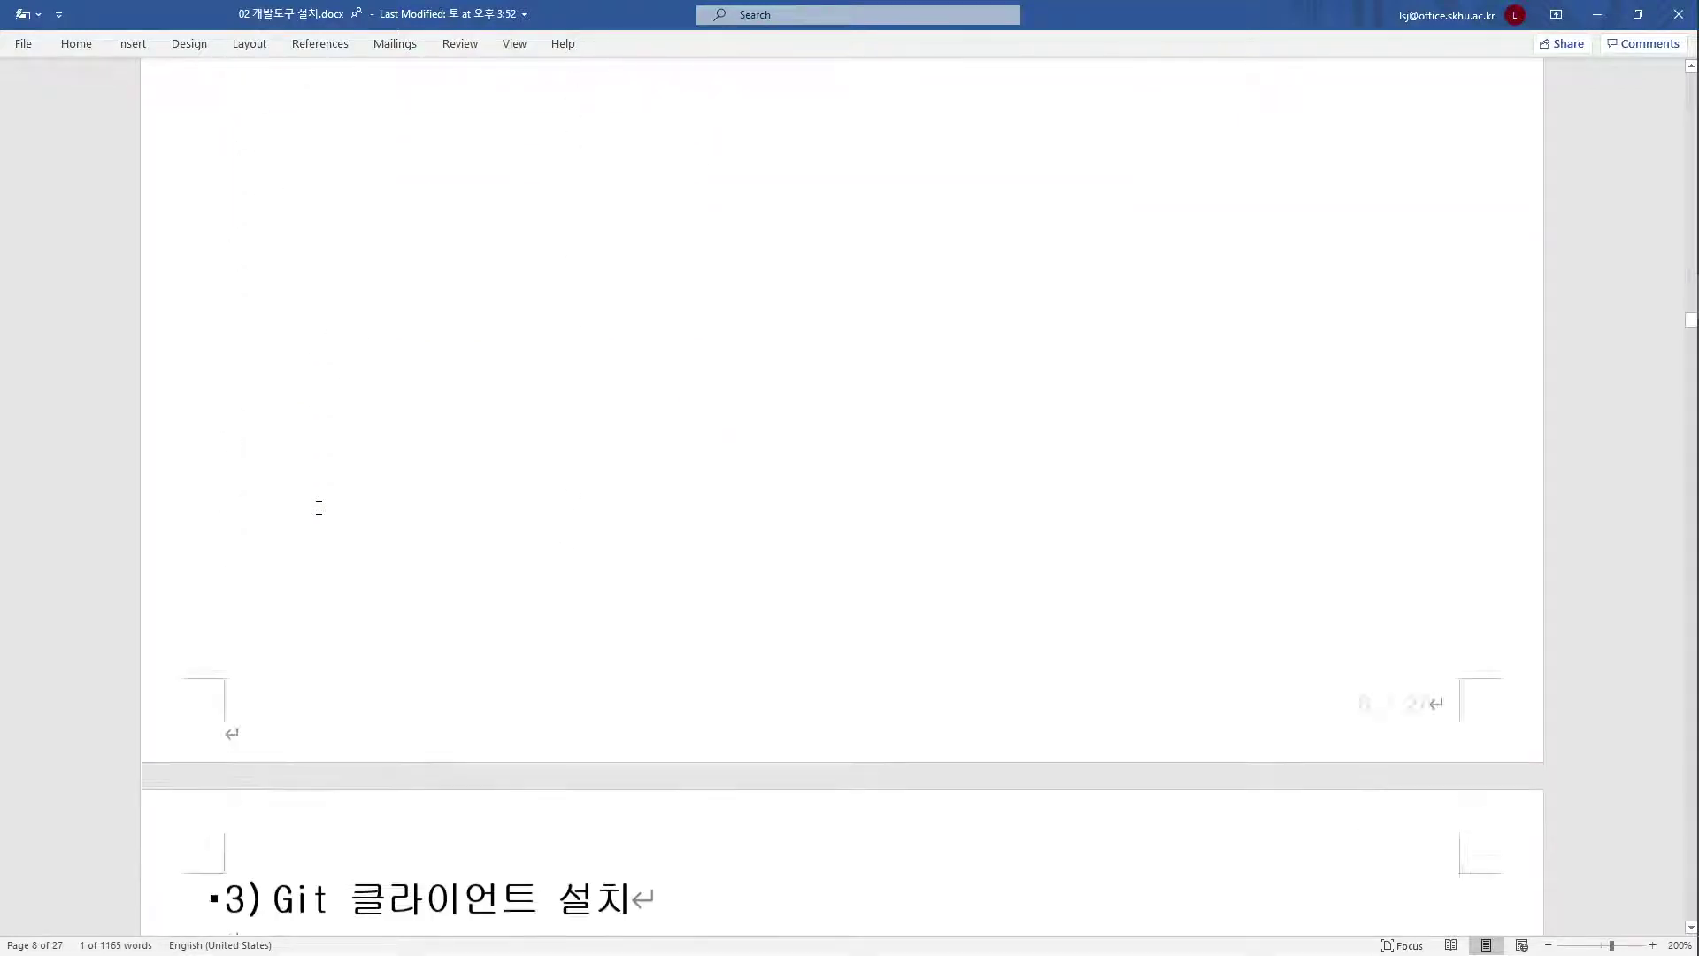
pyautogui.scroll(-5, 321, 514)
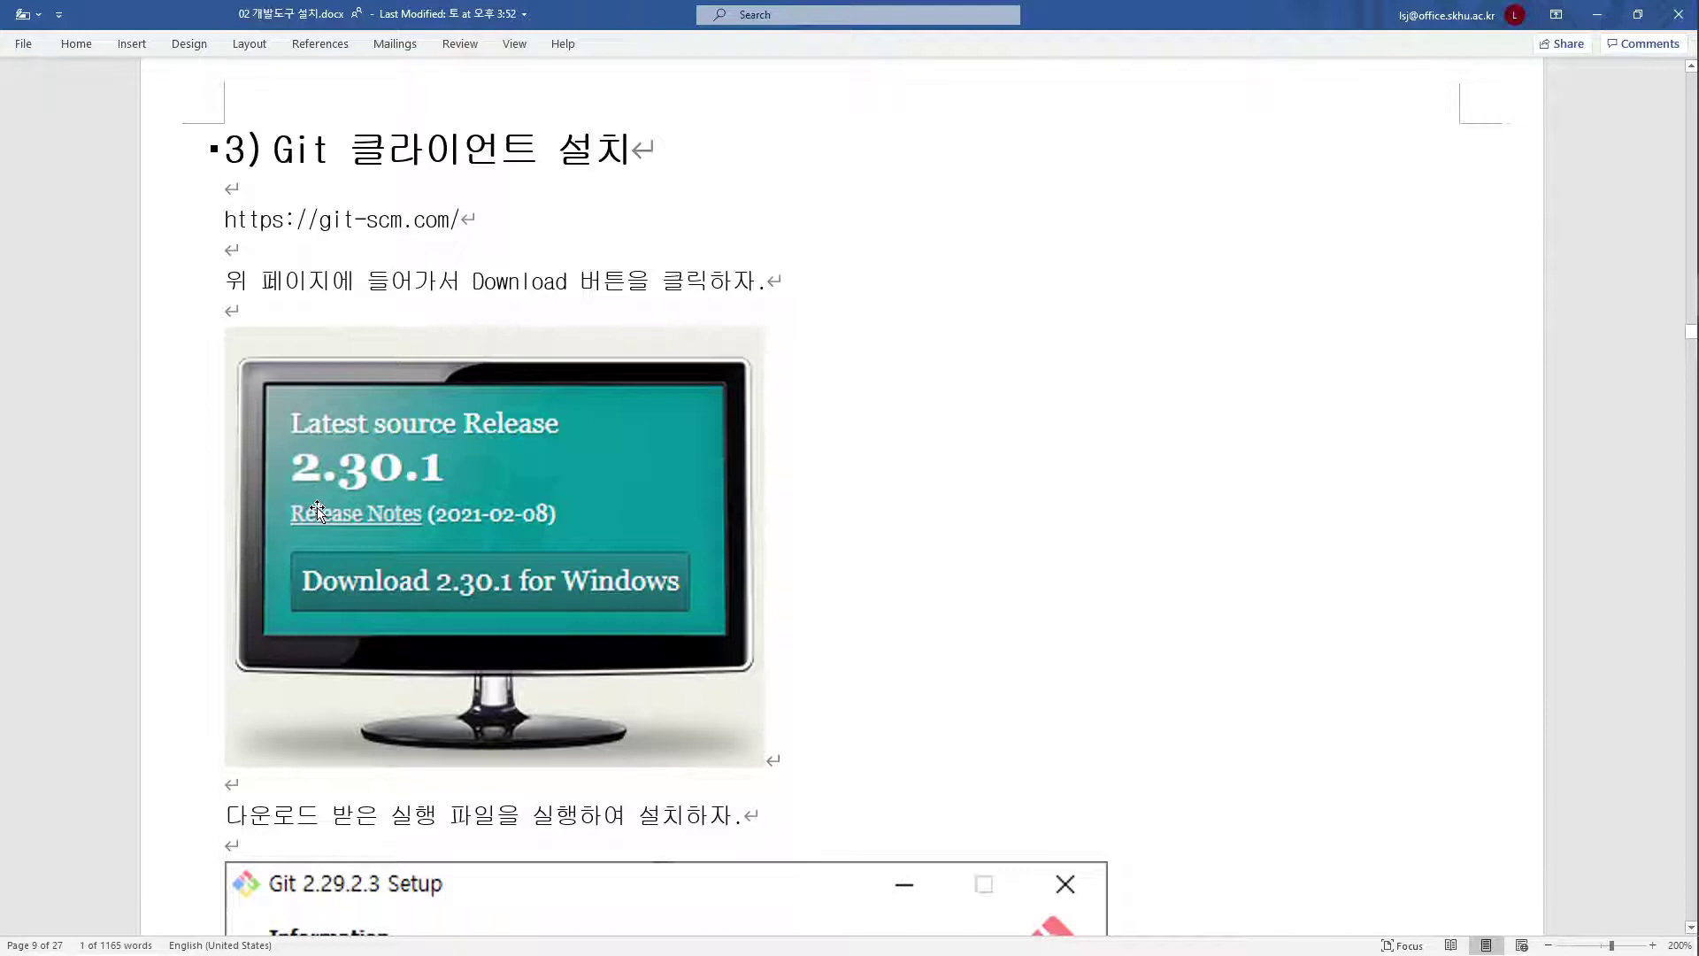
pyautogui.click(146, 219)
pyautogui.hotkey('ctrl', 'c')
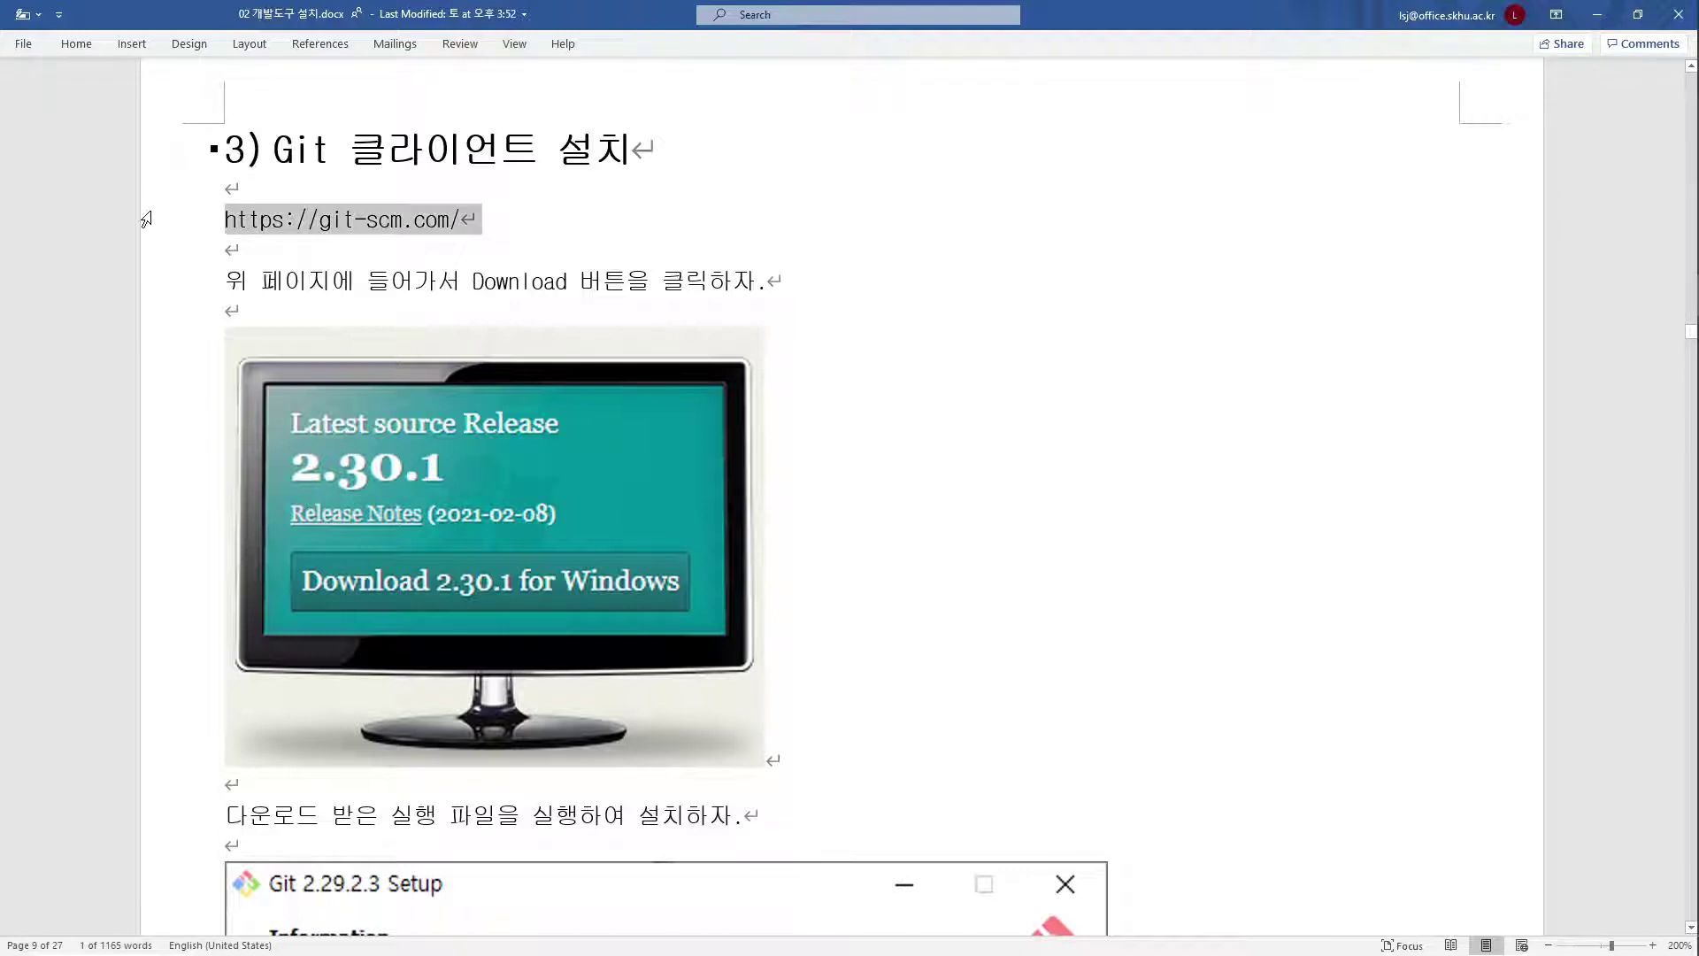
# Switch to Chrome, open git-scm.com from the copied address, and download Git 2.30.1 for Windows.
pyautogui.click(1617, 651)
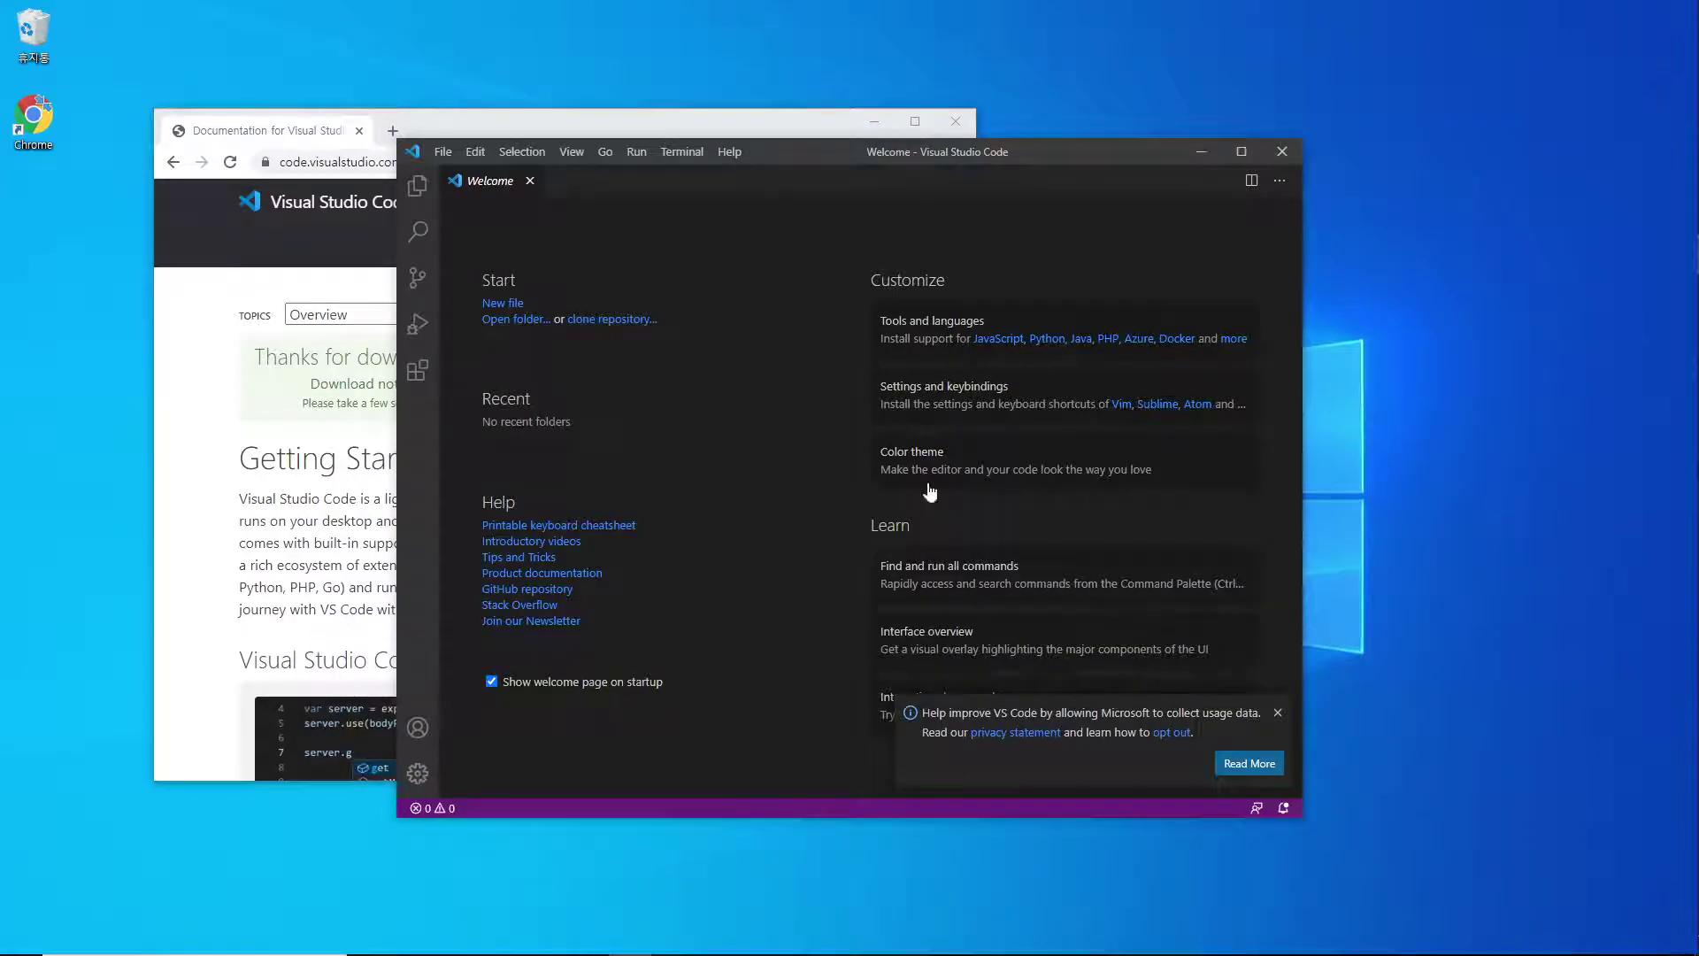
pyautogui.click(758, 133)
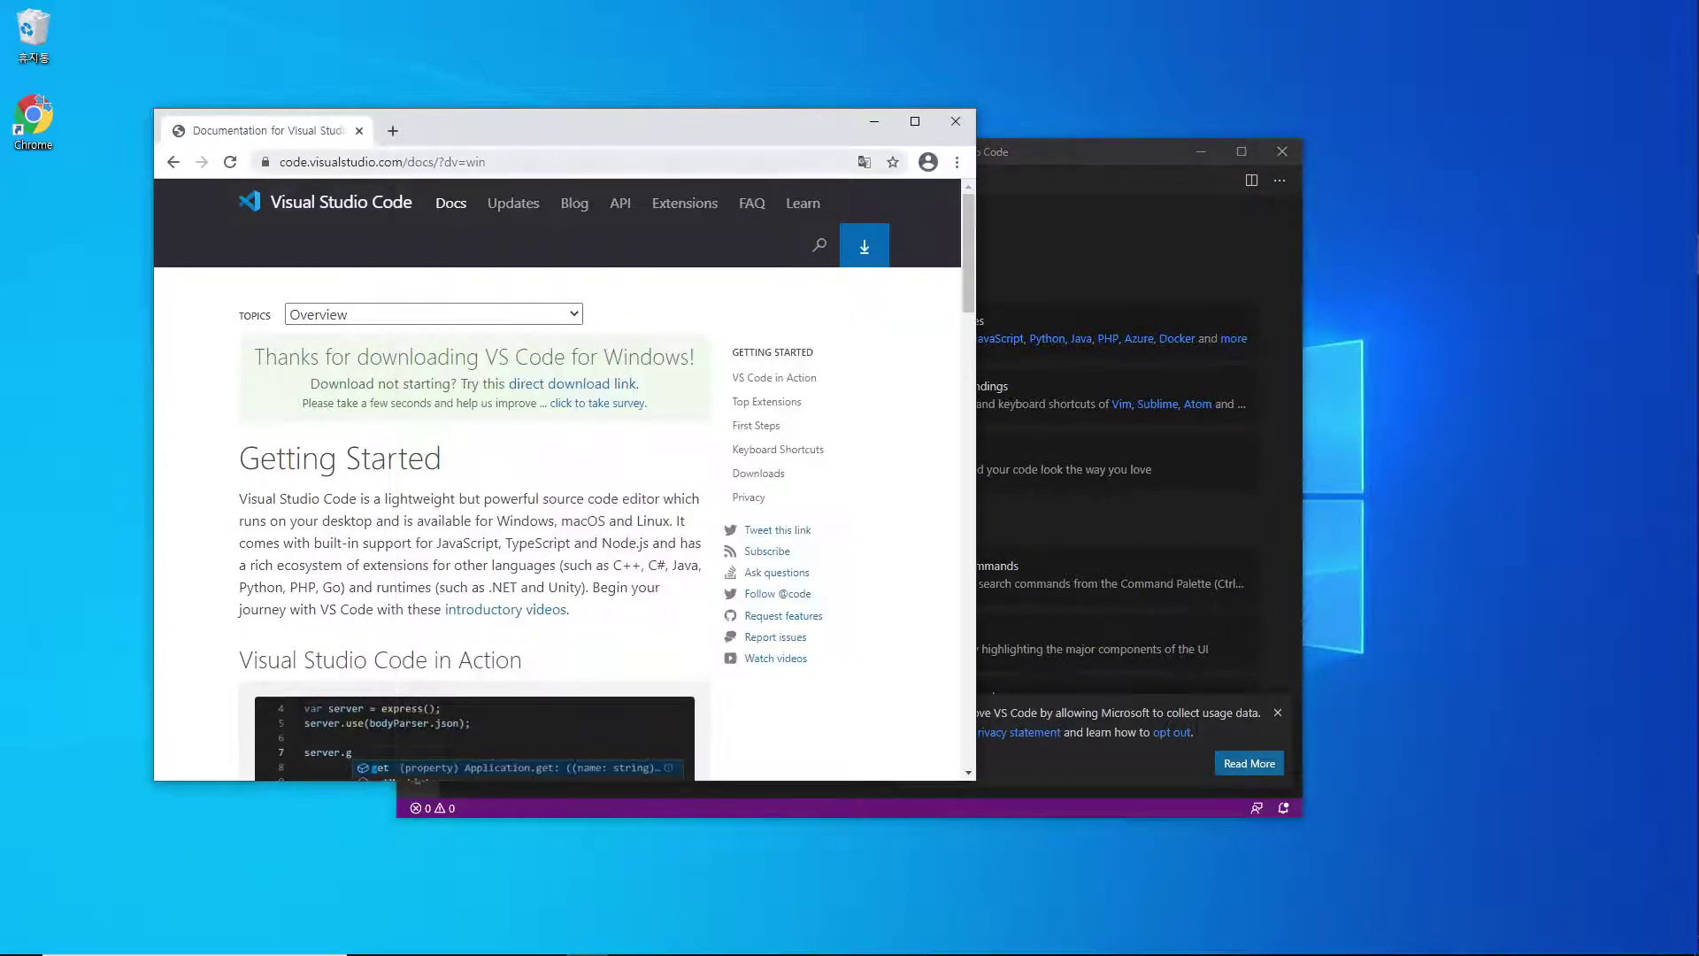
pyautogui.click(670, 162)
pyautogui.hotkey('ctrl', 'v')
pyautogui.press('Return')
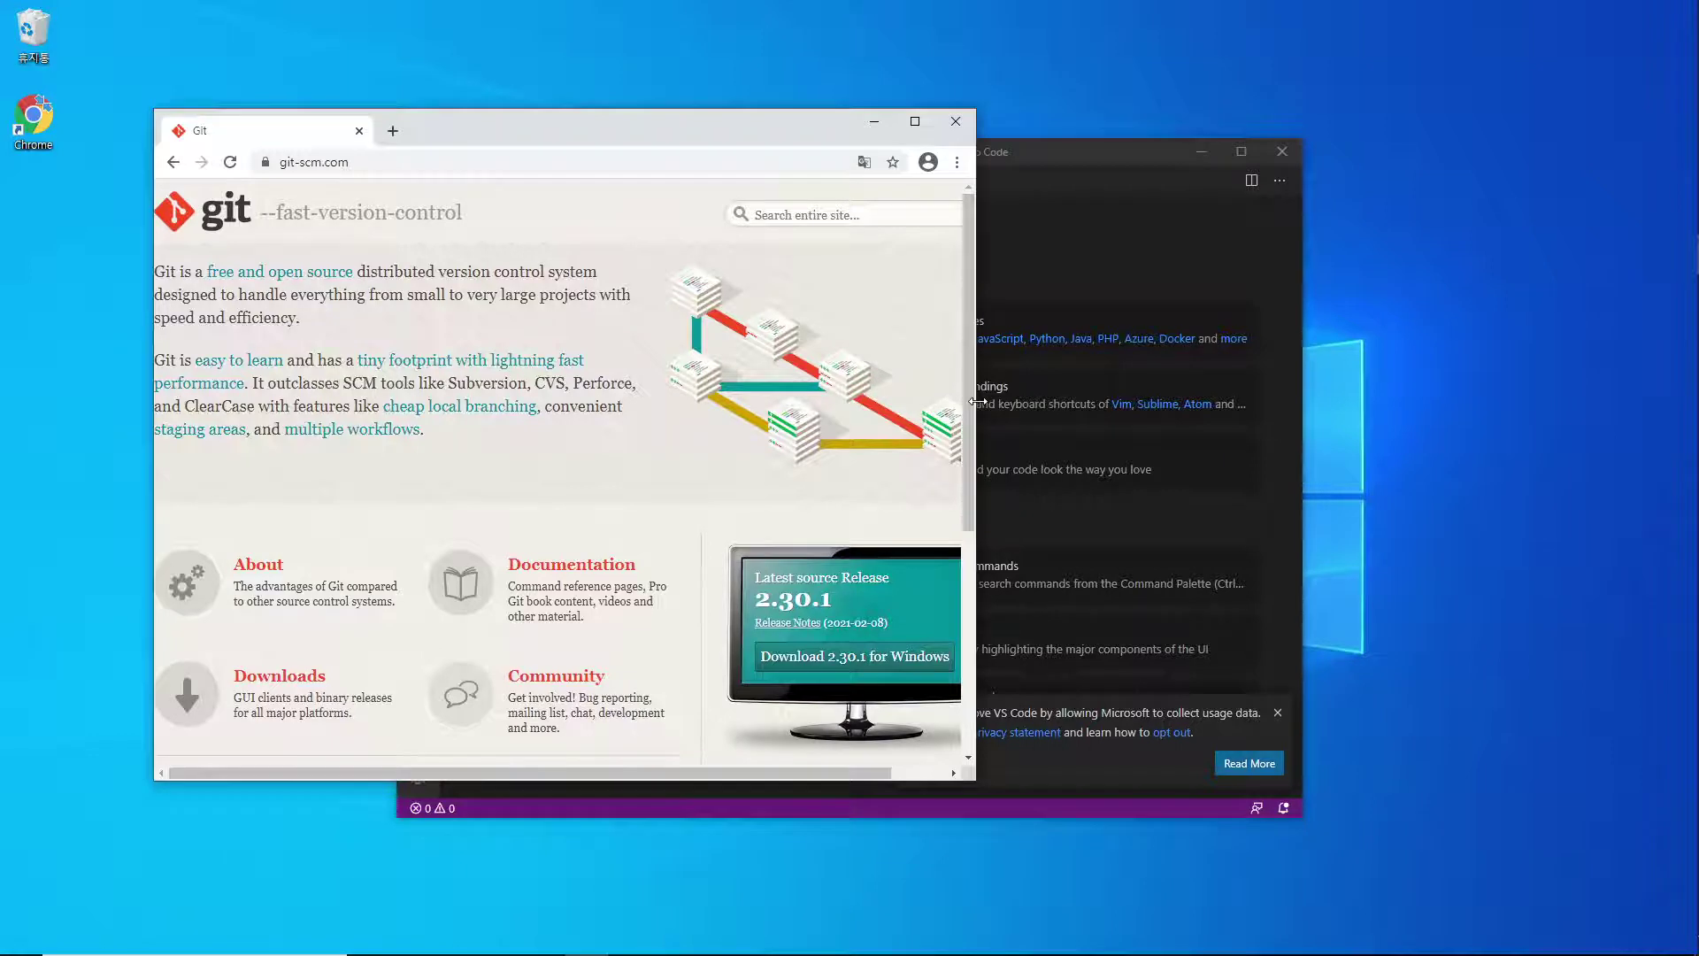
pyautogui.moveTo(975, 409); pyautogui.dragTo(1090, 417)
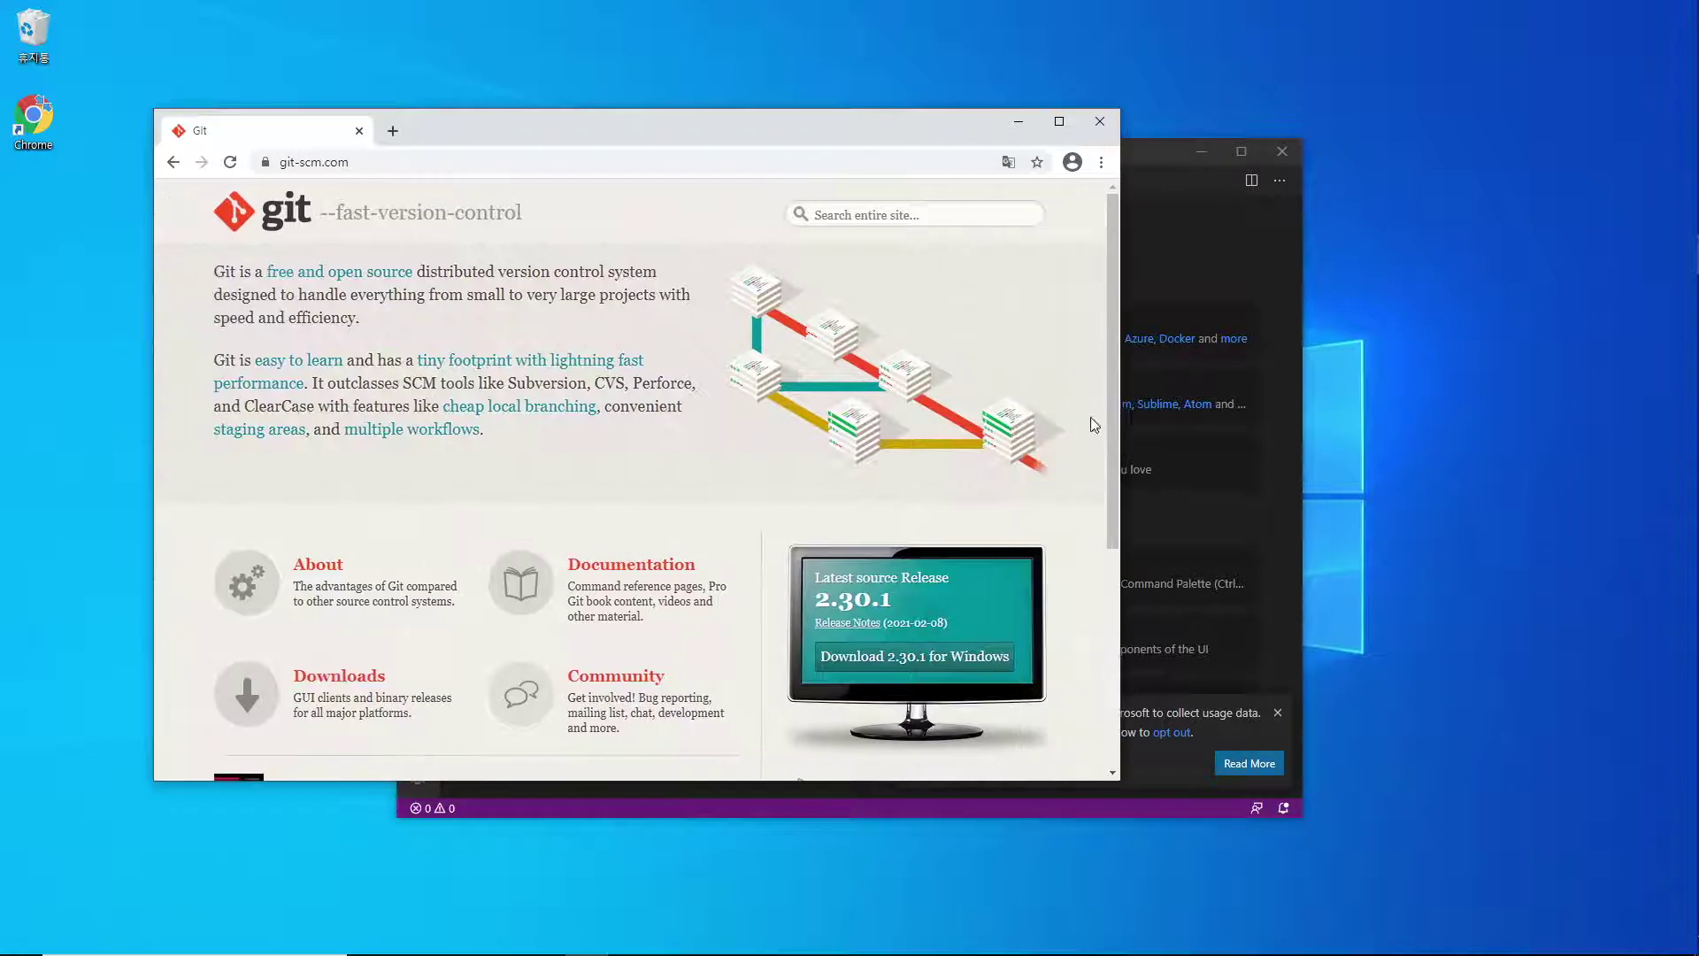
pyautogui.click(919, 661)
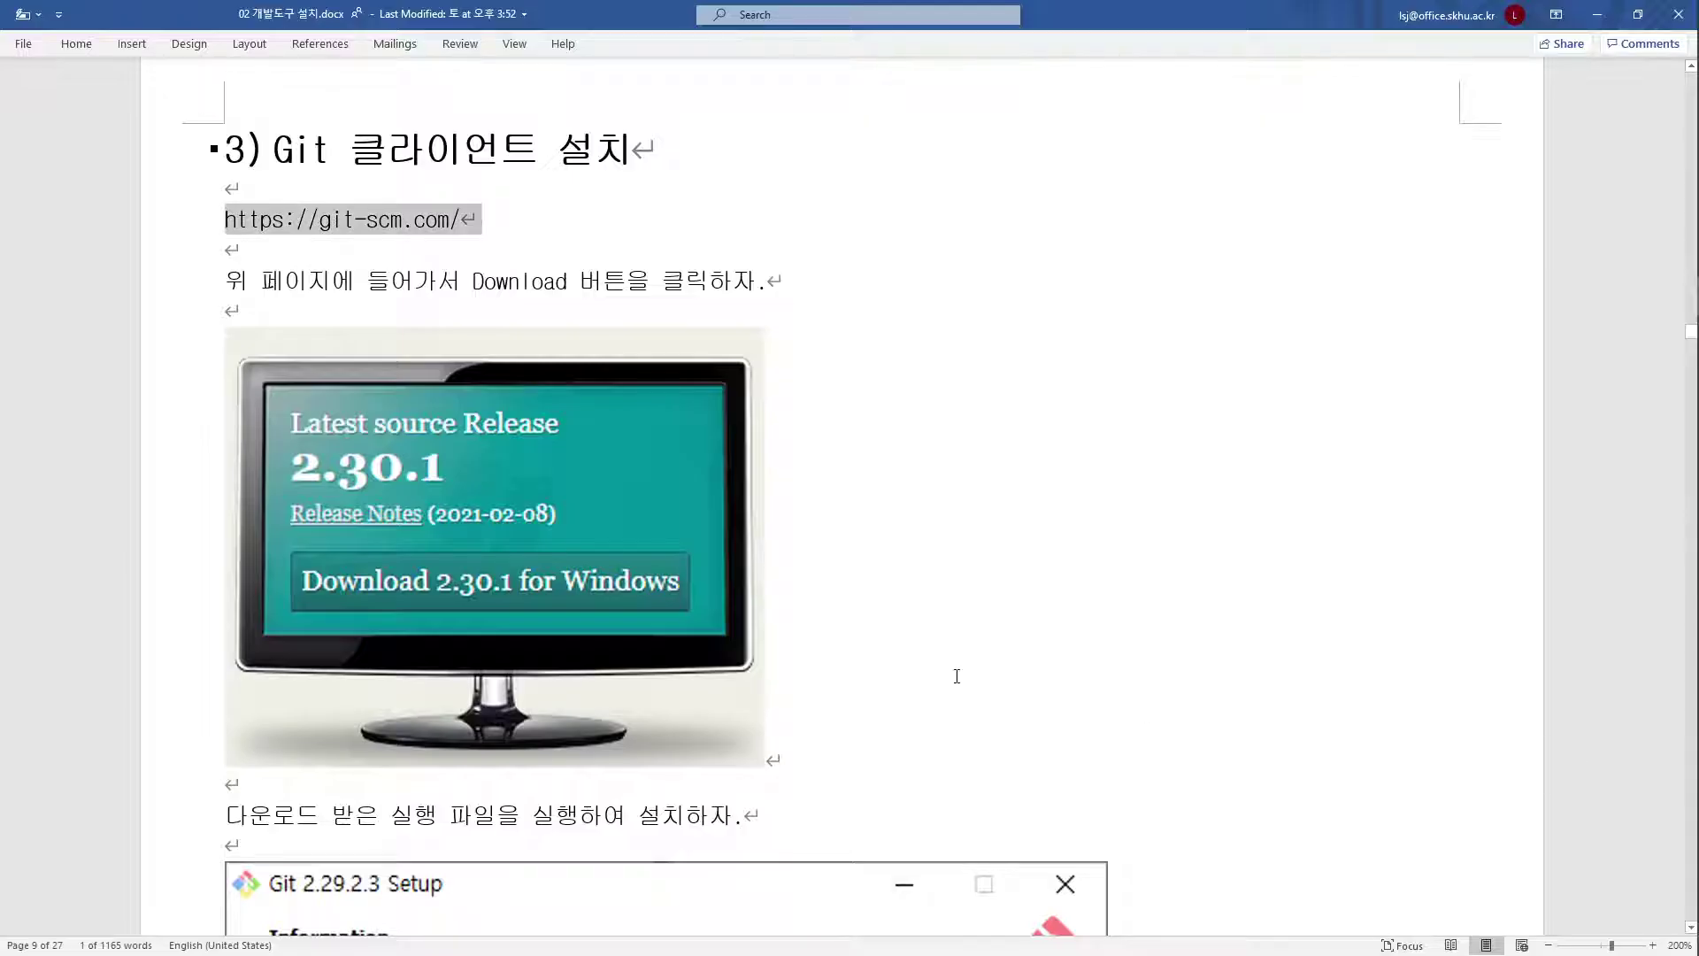
# Read the Word guide's Git setup instructions from the license page through the destination and component selection pages.
pyautogui.scroll(-5, 959, 679)
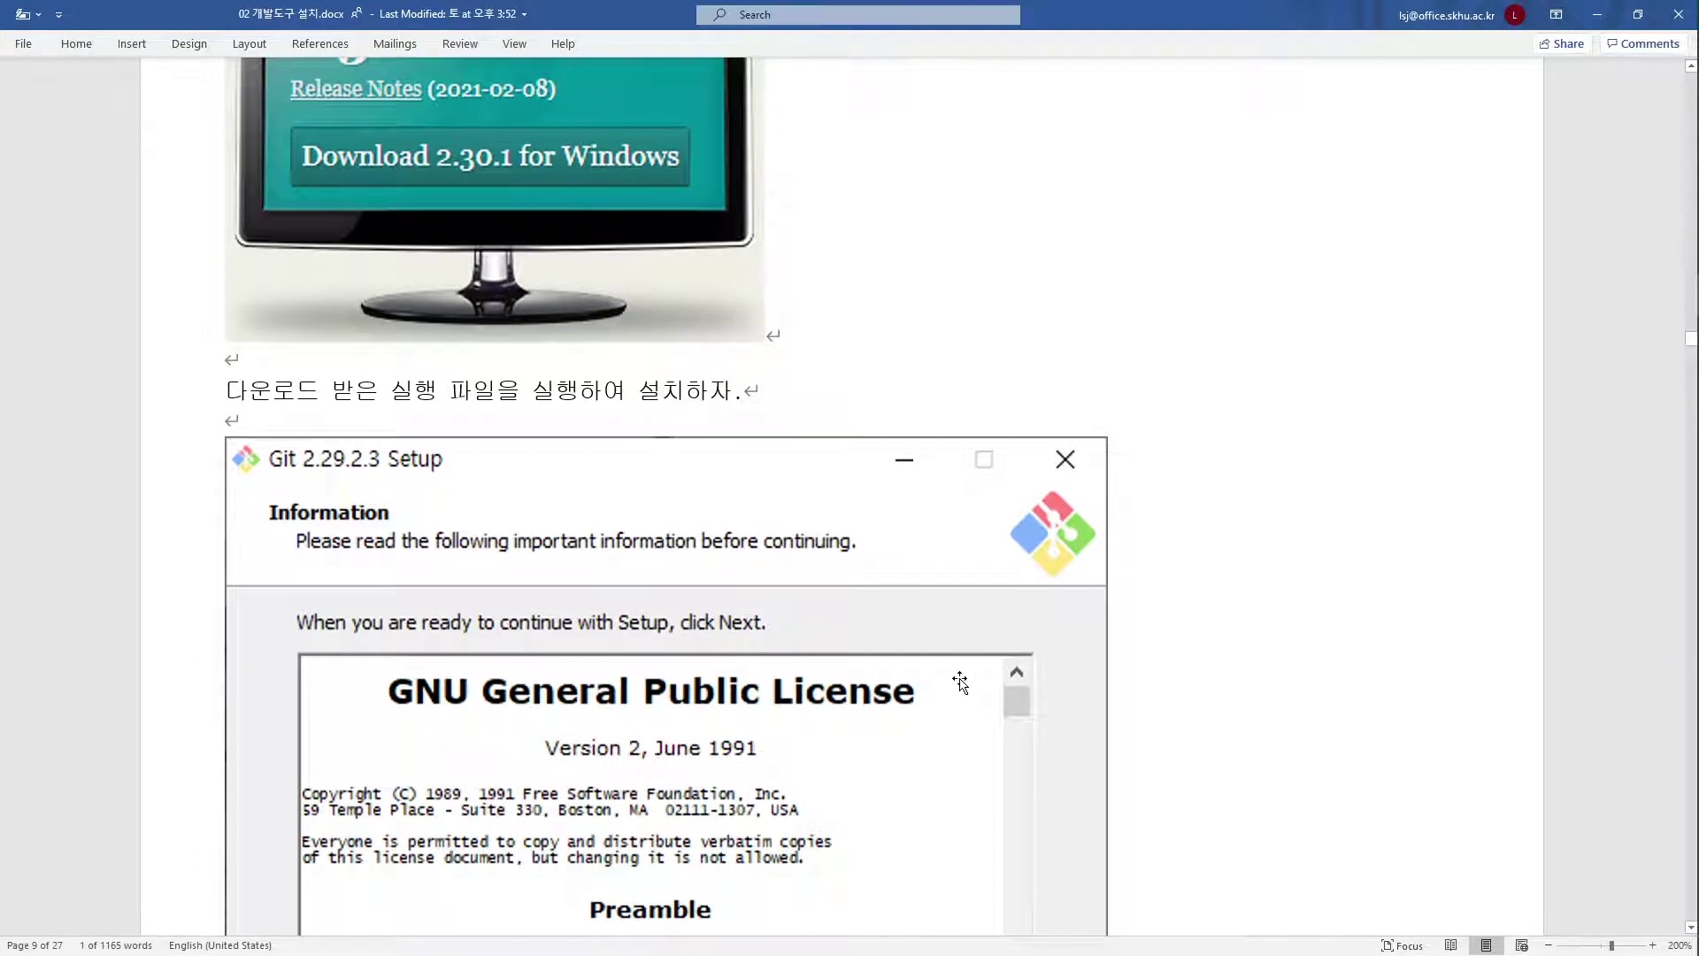
pyautogui.scroll(-3, 959, 681)
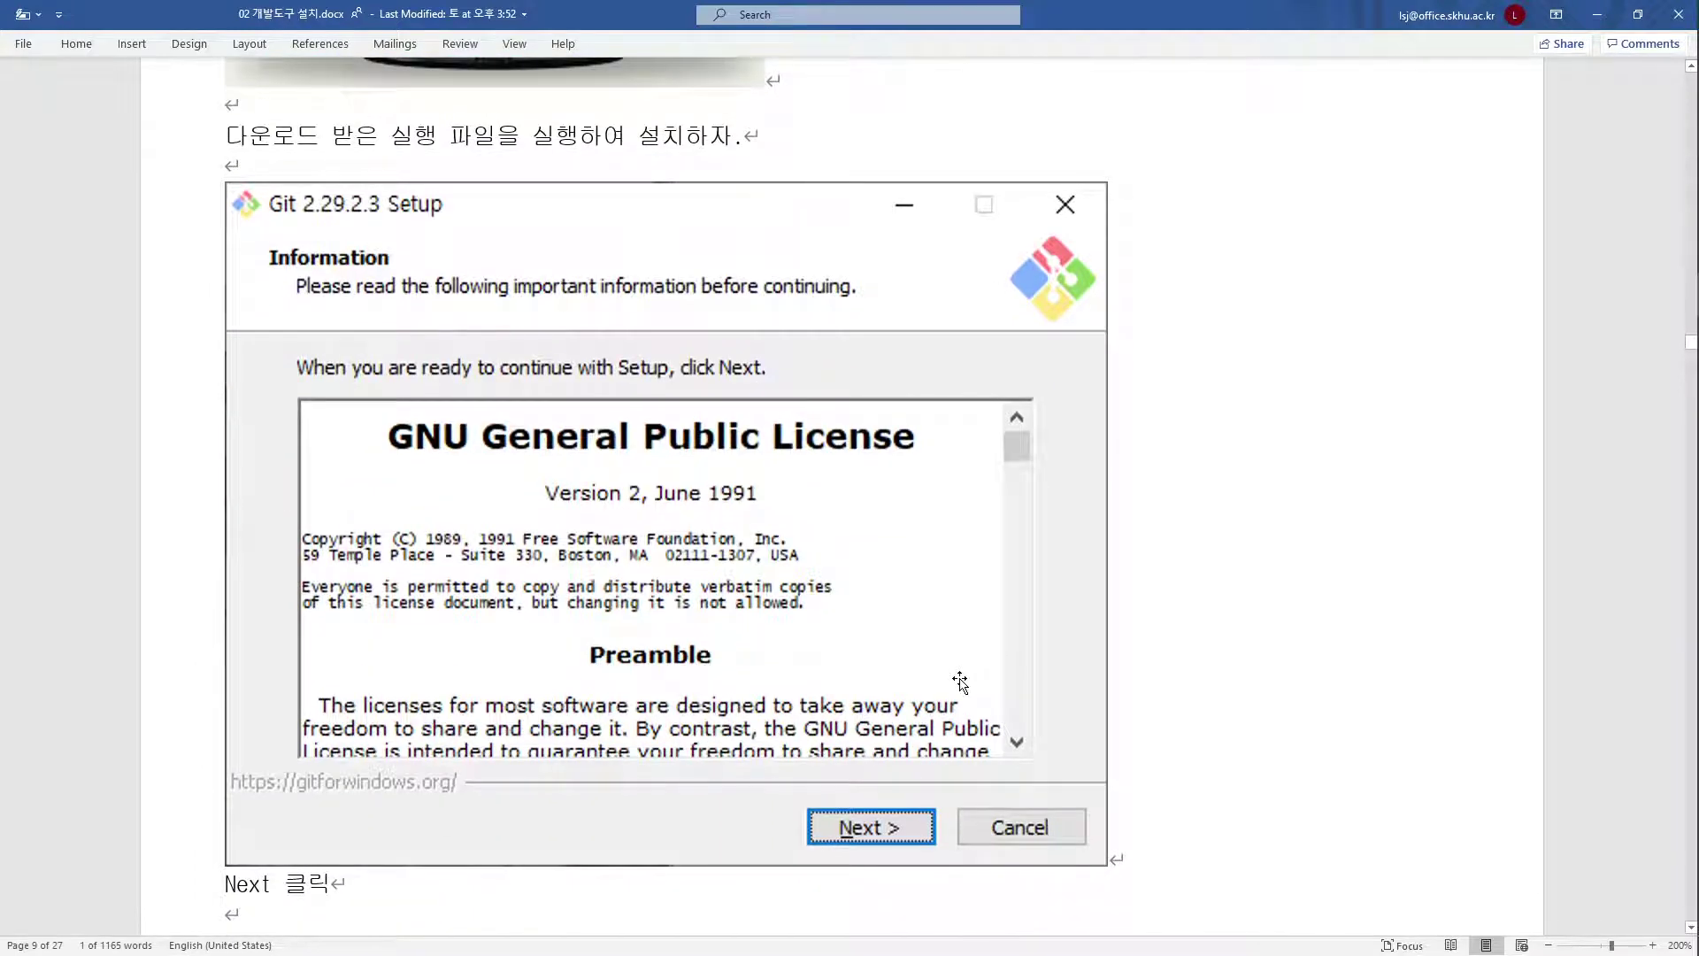
pyautogui.click(156, 144)
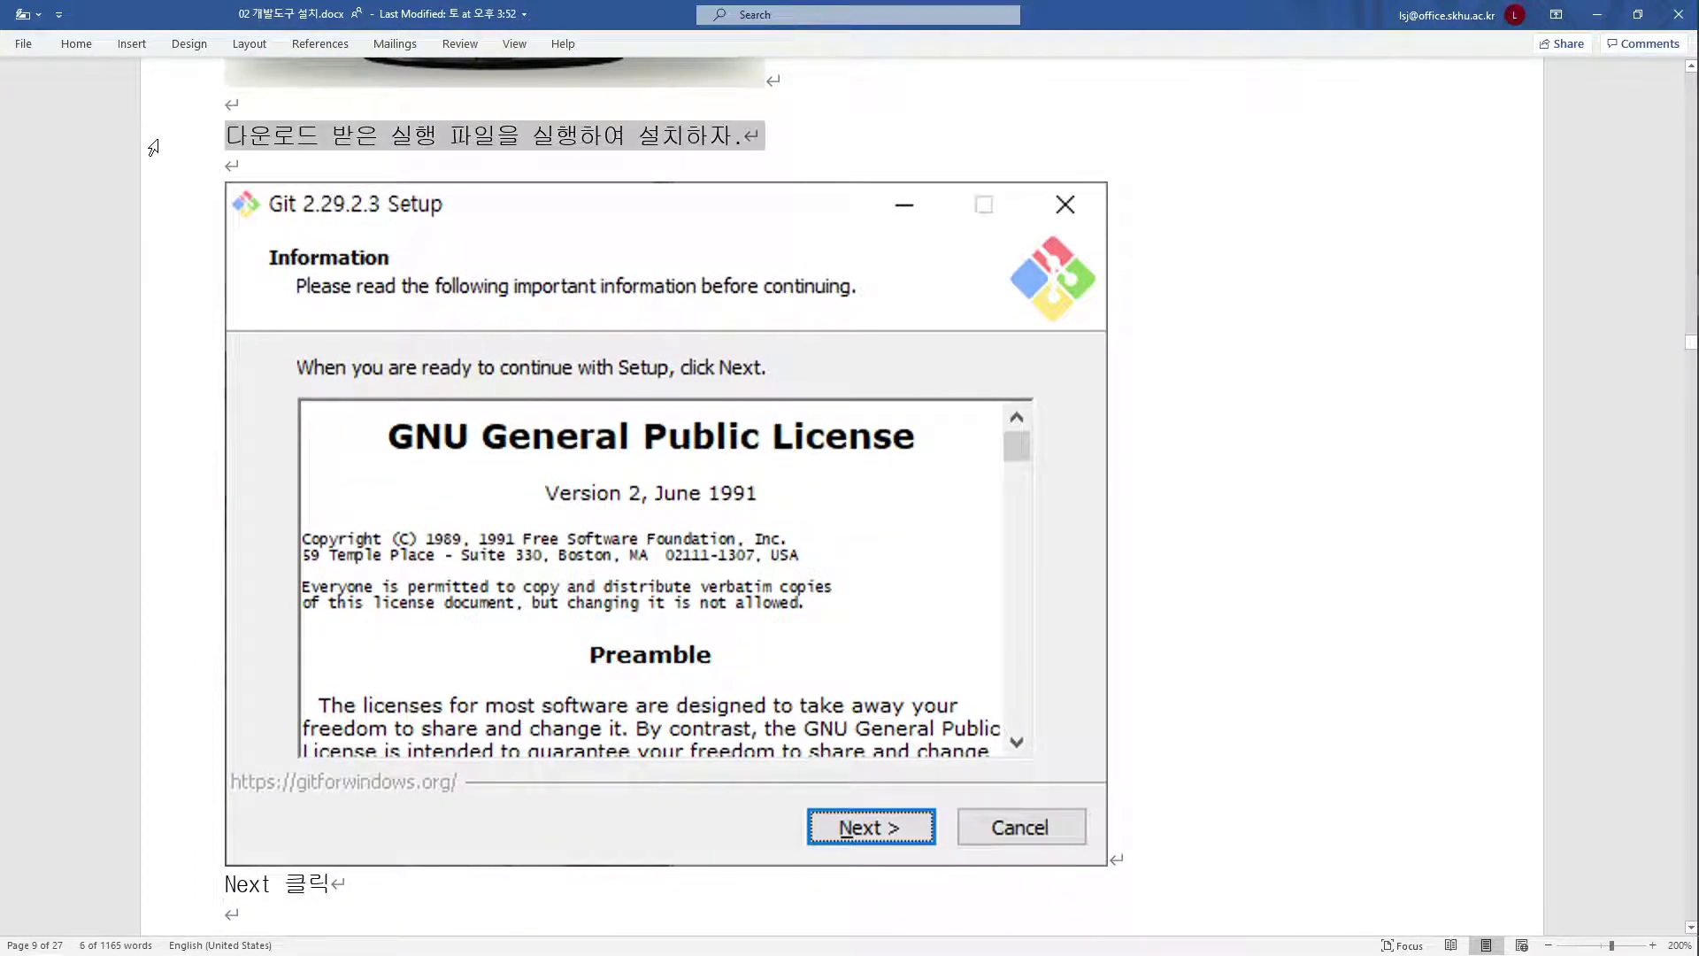
pyautogui.scroll(-6, 177, 302)
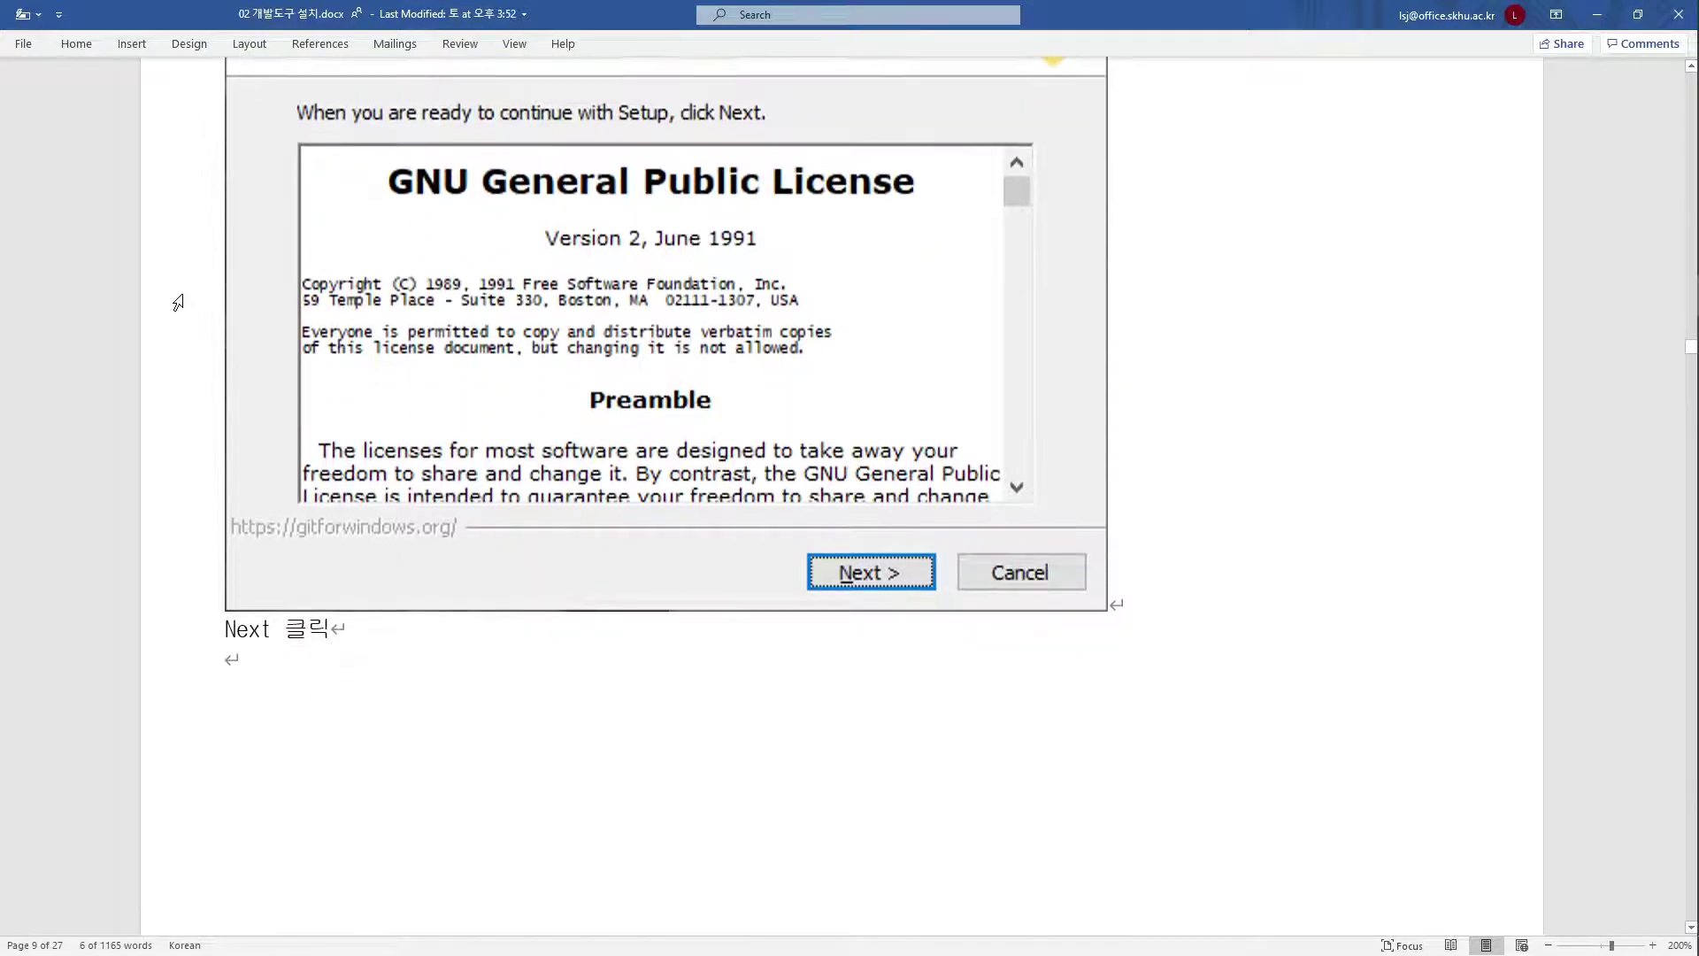
pyautogui.scroll(-13, 178, 303)
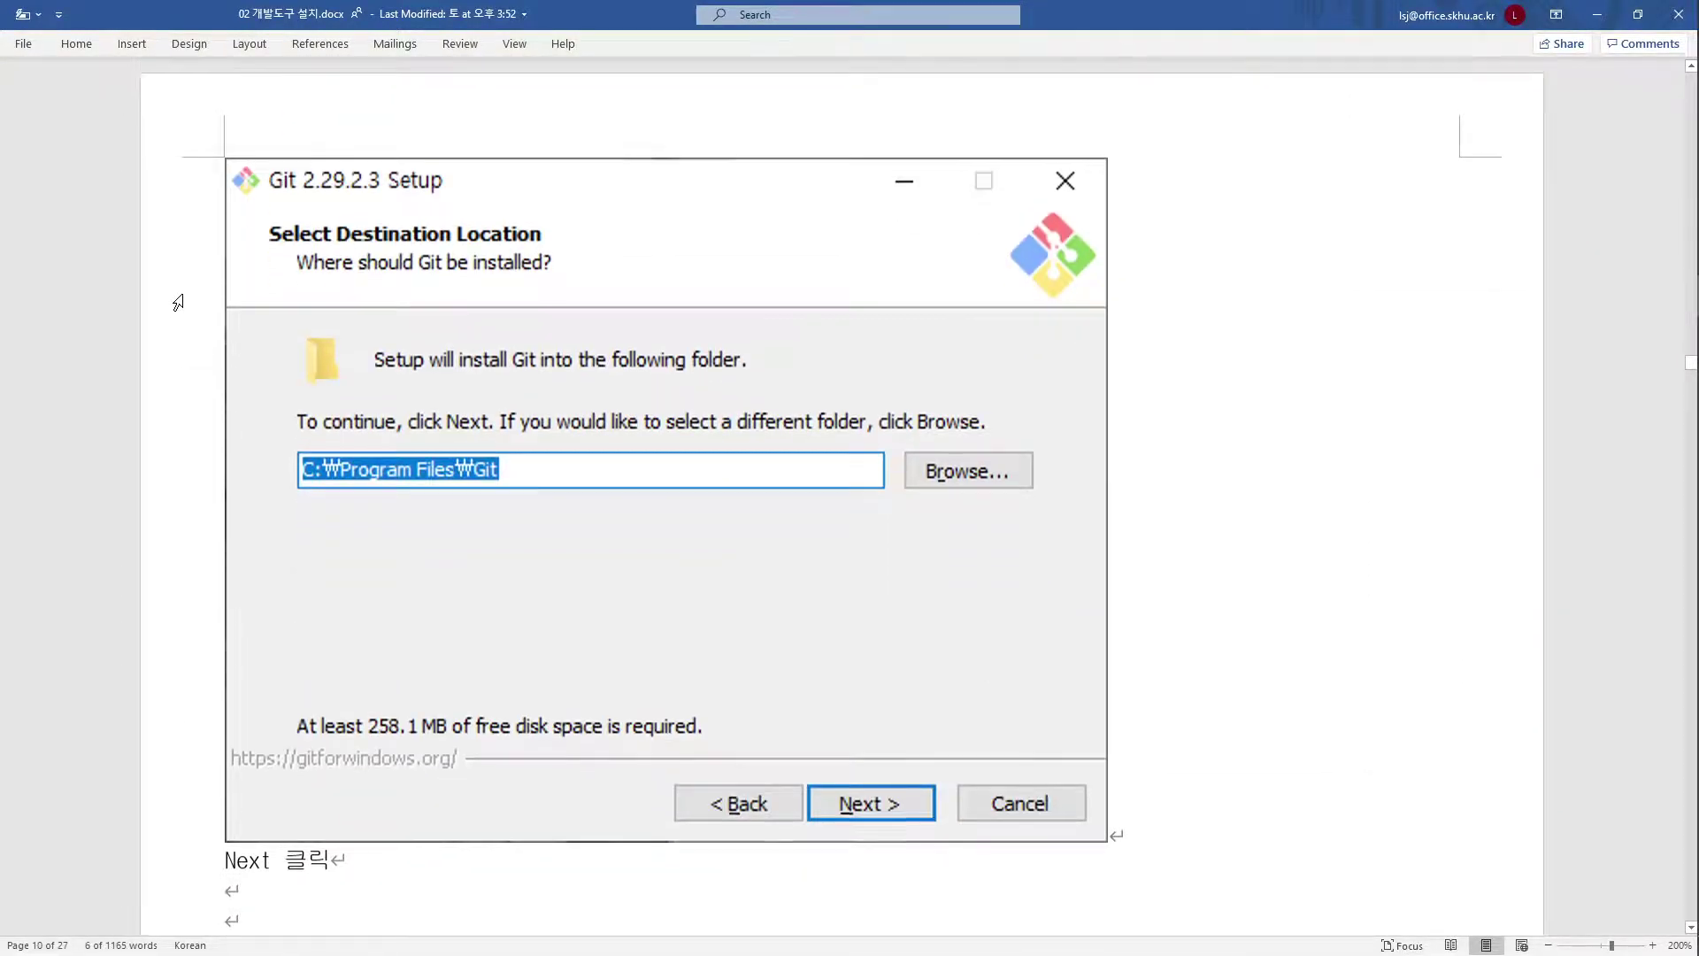
pyautogui.scroll(-5, 178, 302)
pyautogui.scroll(-15, 178, 303)
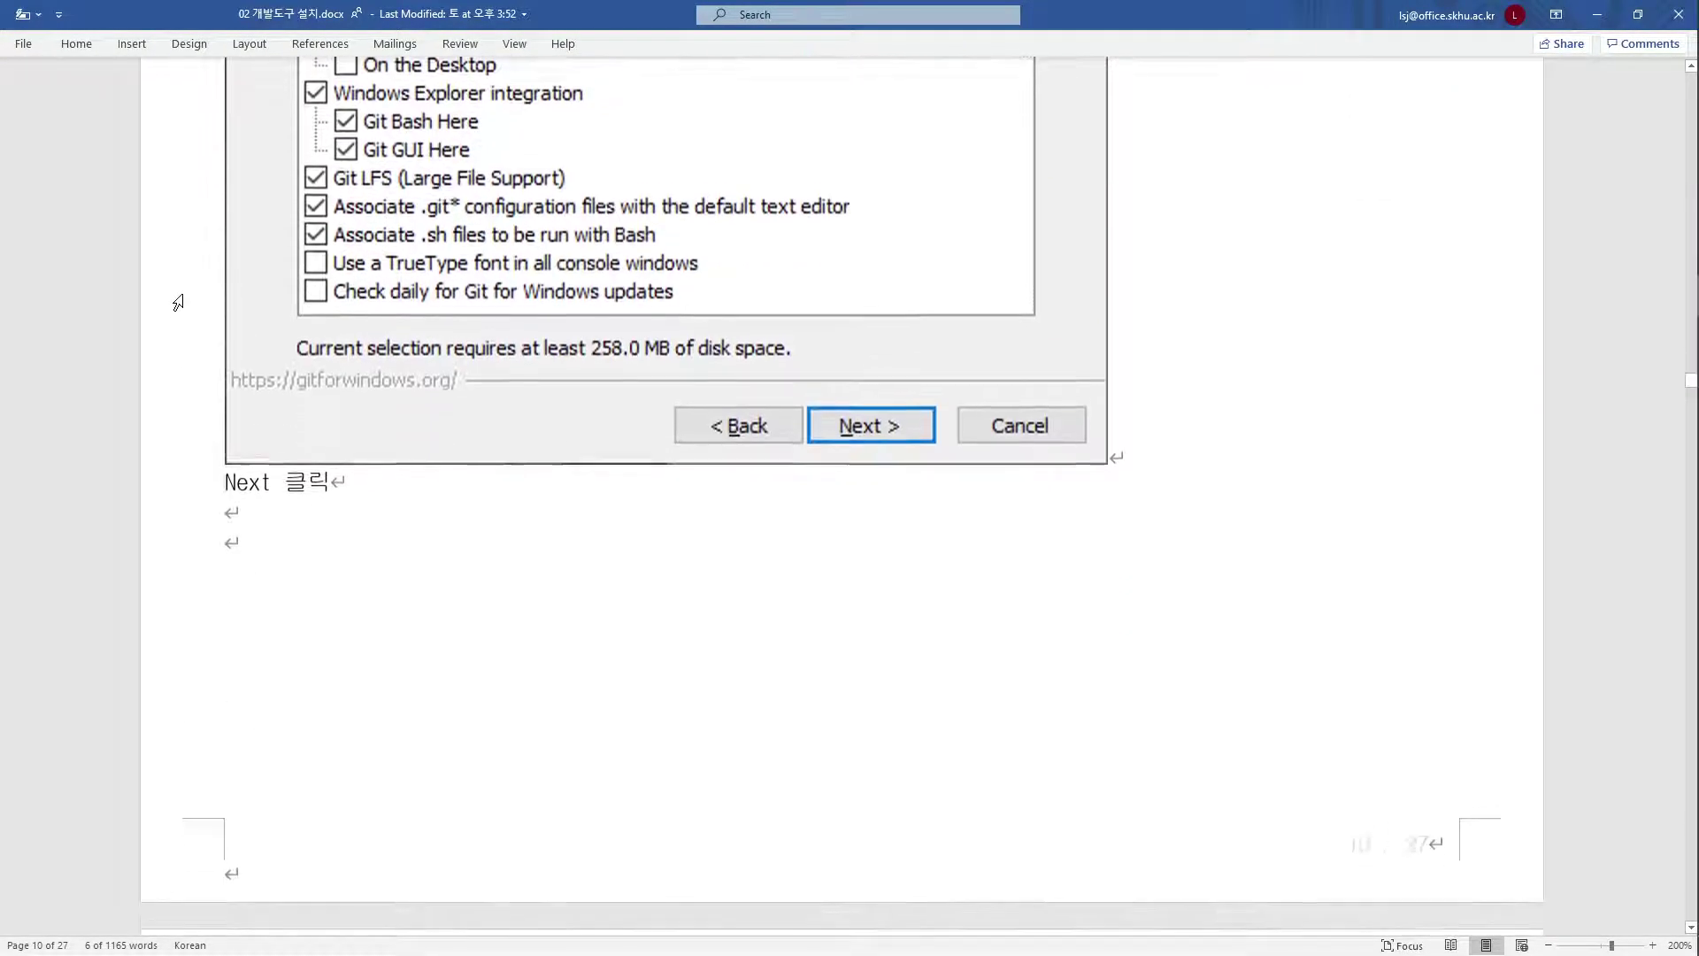
pyautogui.scroll(-4, 177, 302)
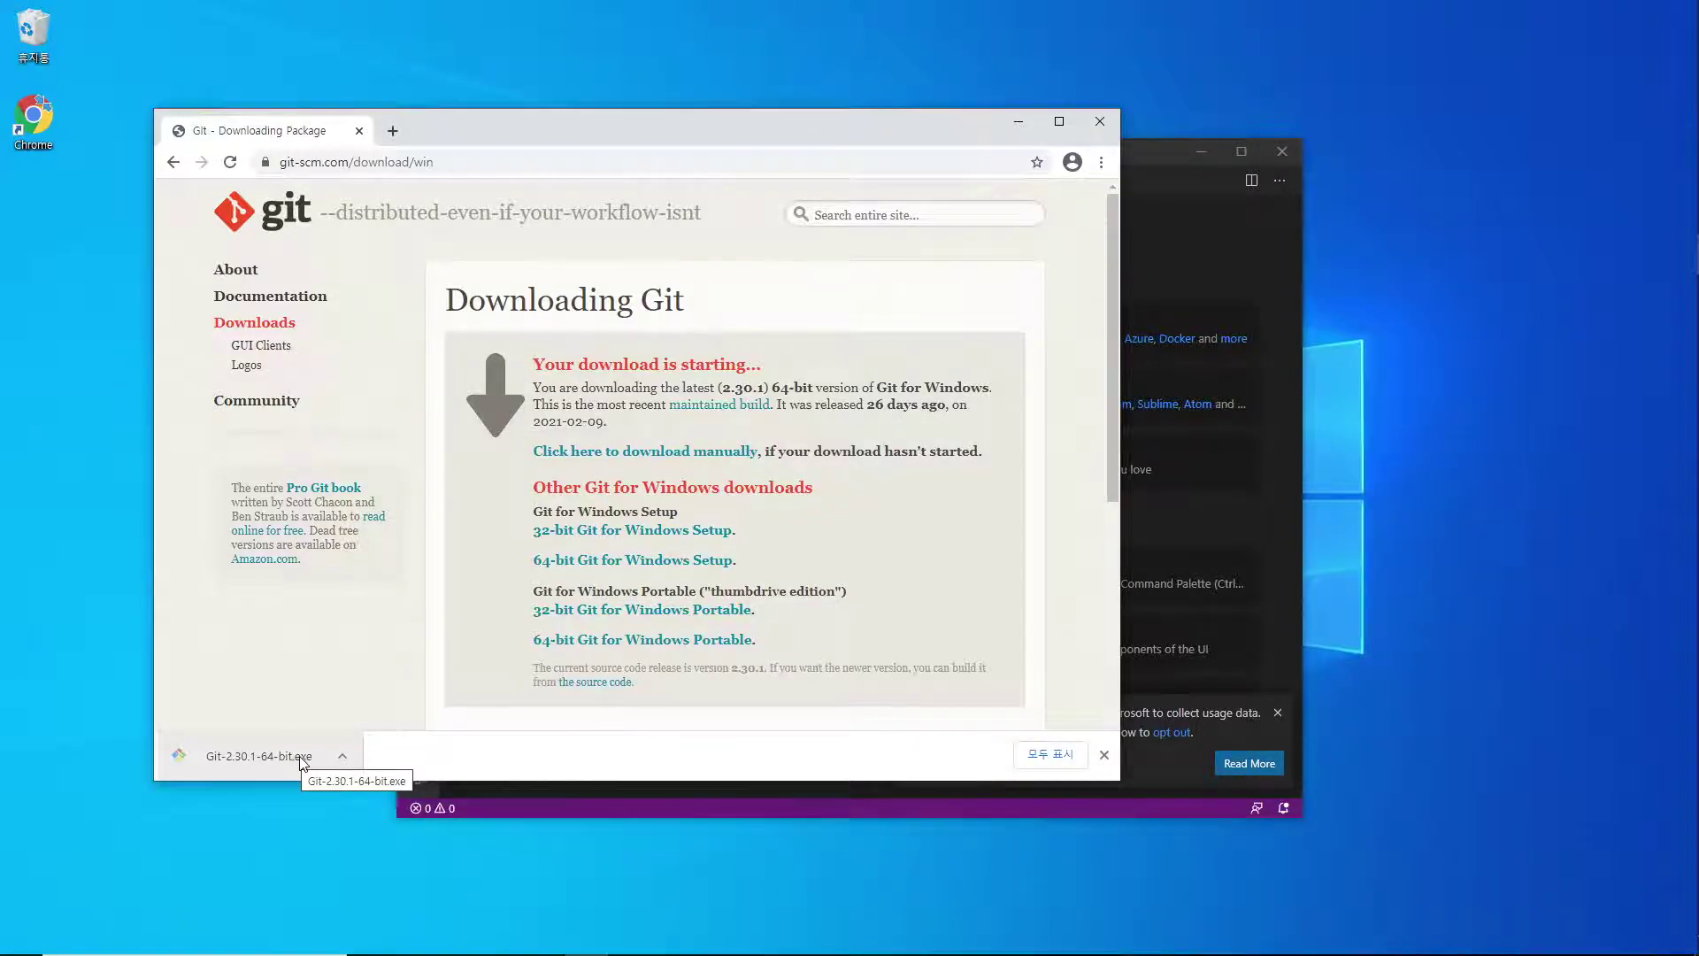
# Run the downloaded Git-2.30.1-64-bit.exe, allow it to make changes to the device, and continue past the license information.
pyautogui.click(266, 757)
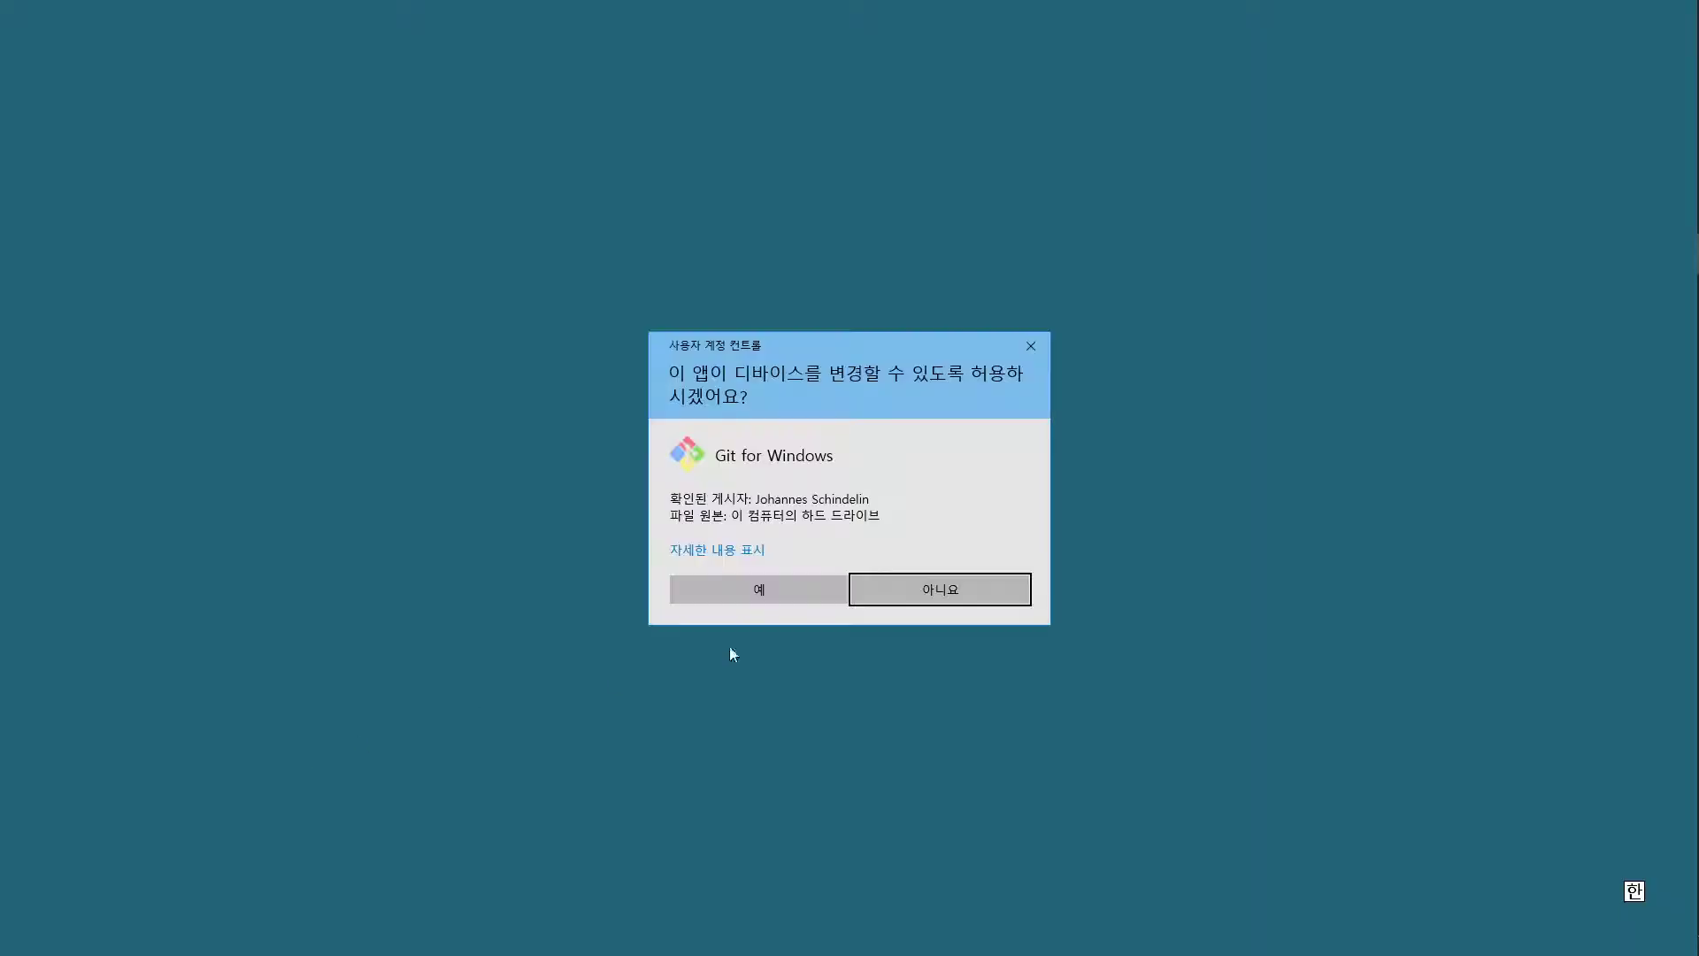
pyautogui.click(740, 591)
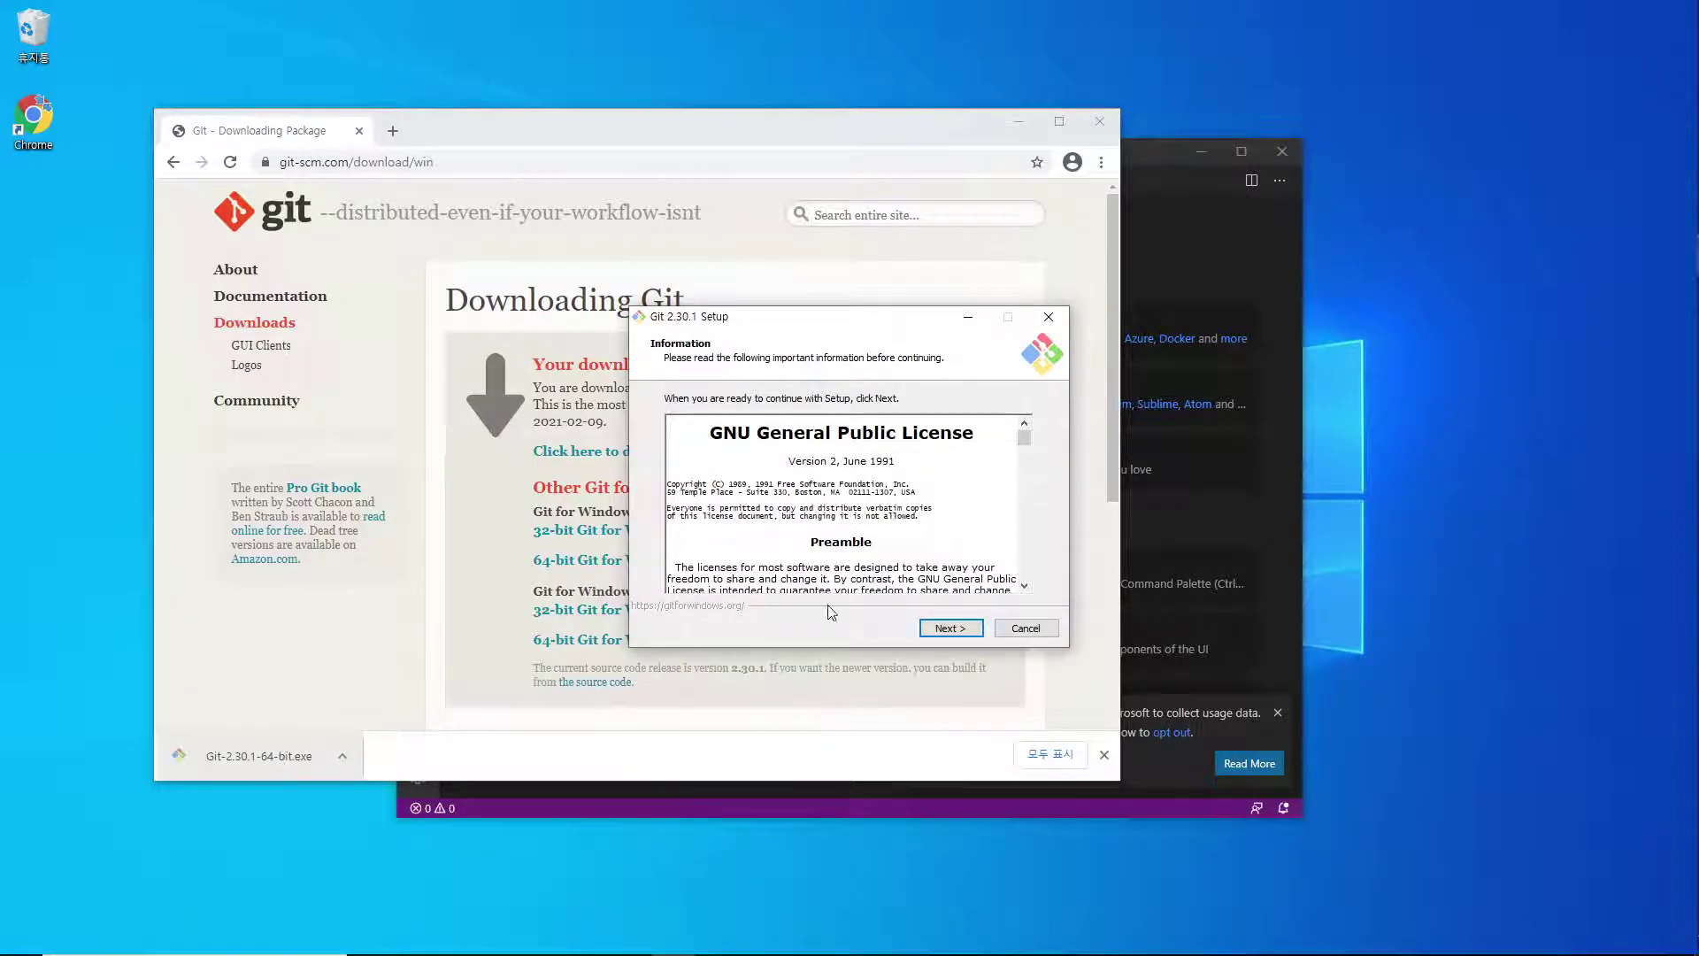
pyautogui.click(951, 629)
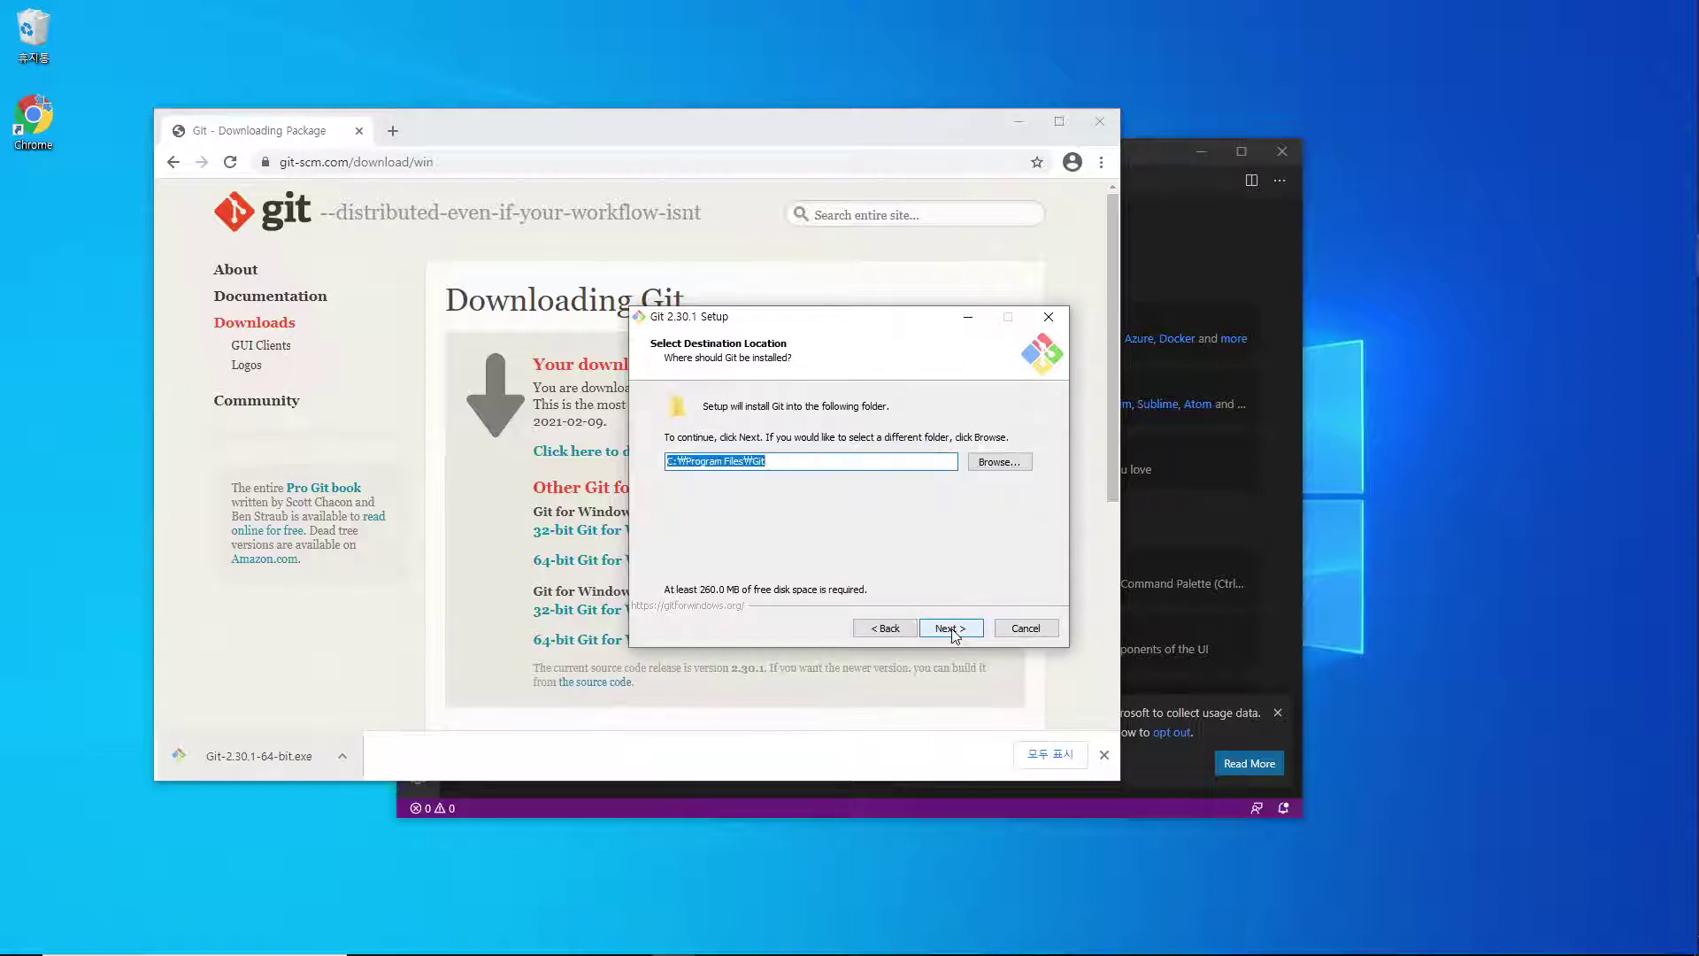
# Accept the default Git destination folder C:\Program Files\Git, the preselected components, and the Start Menu folder Git.
pyautogui.click(954, 634)
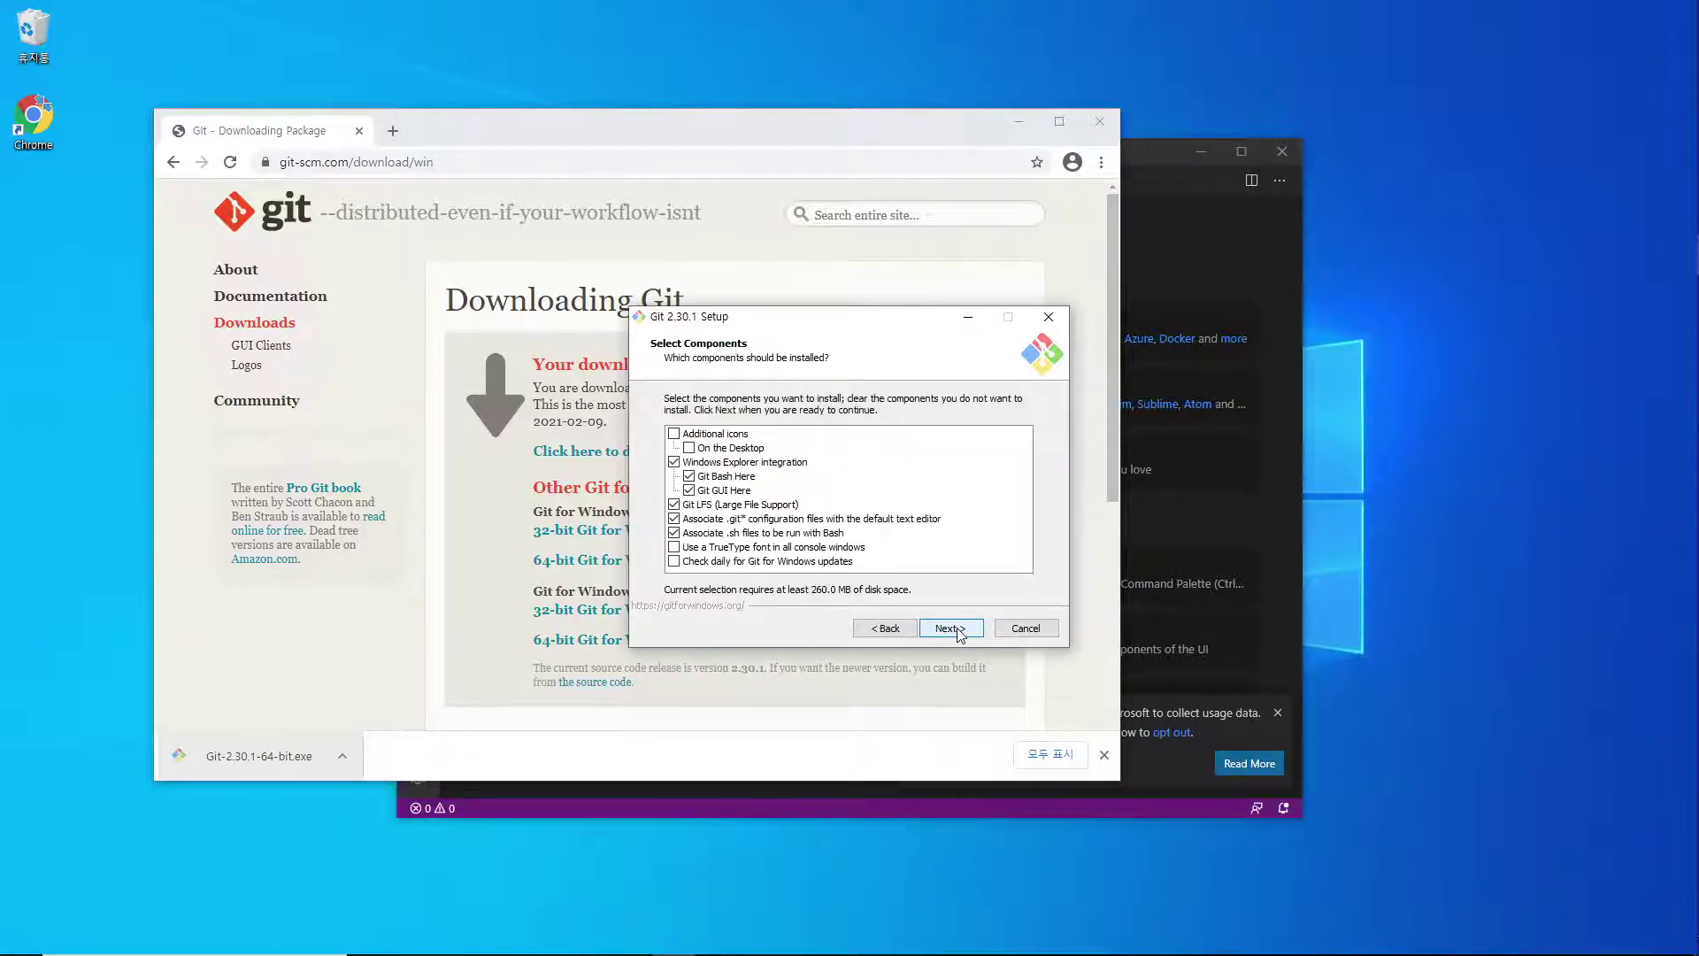
pyautogui.click(958, 634)
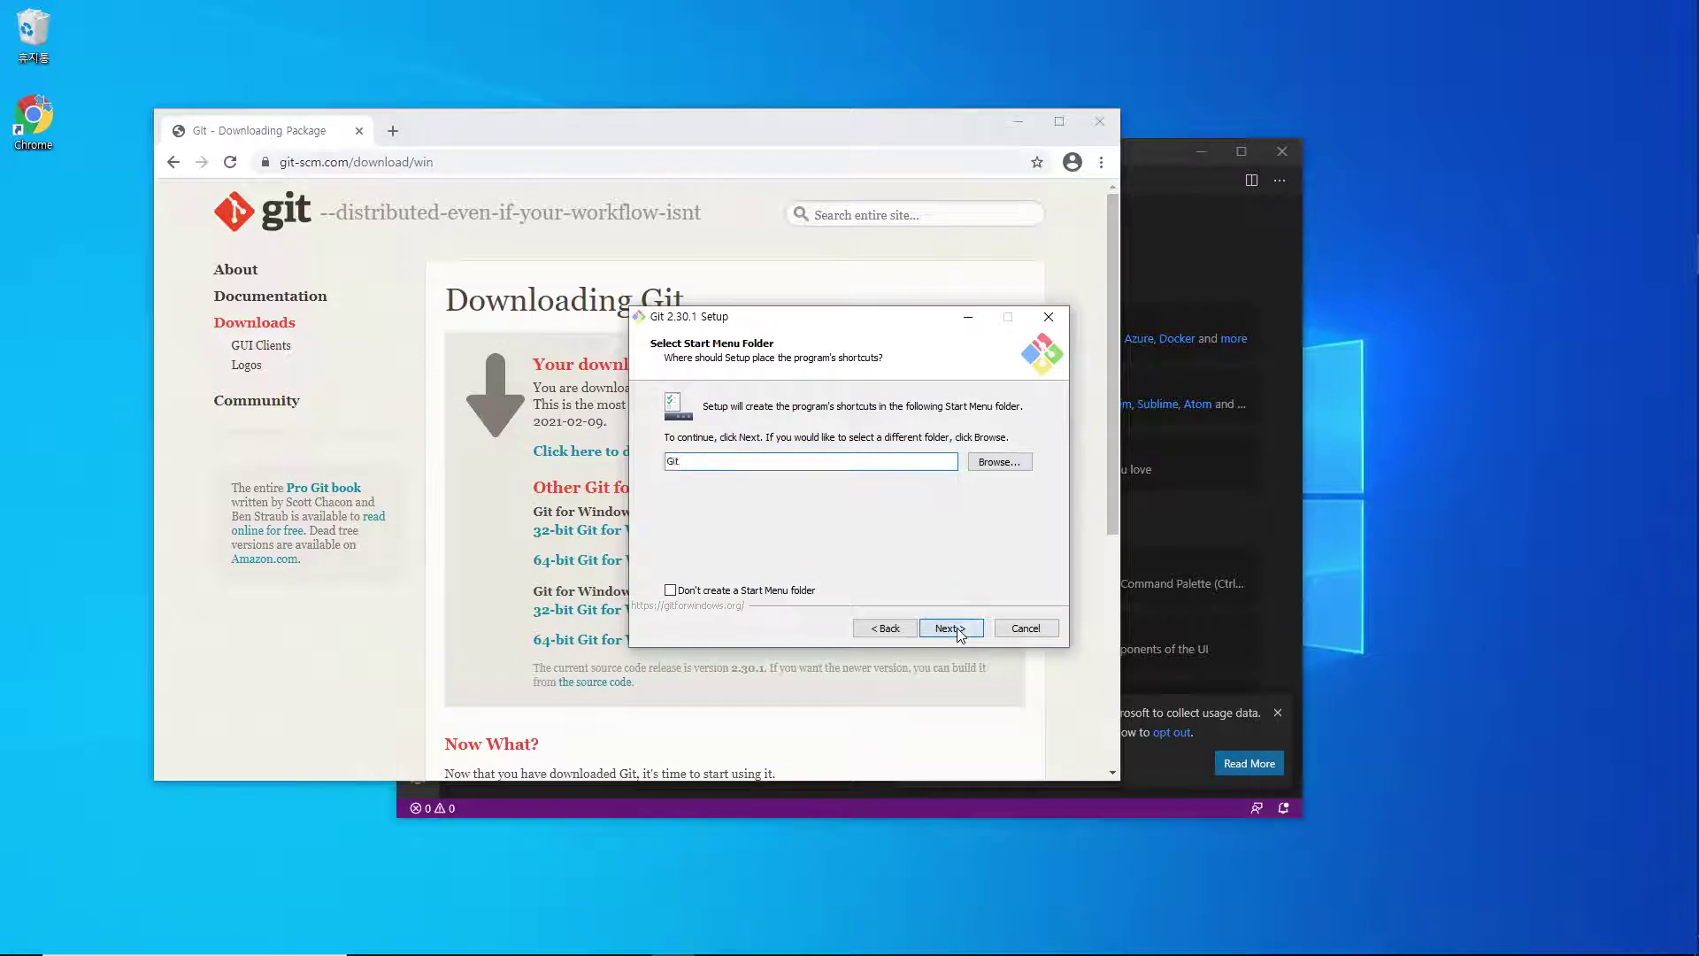
pyautogui.click(958, 635)
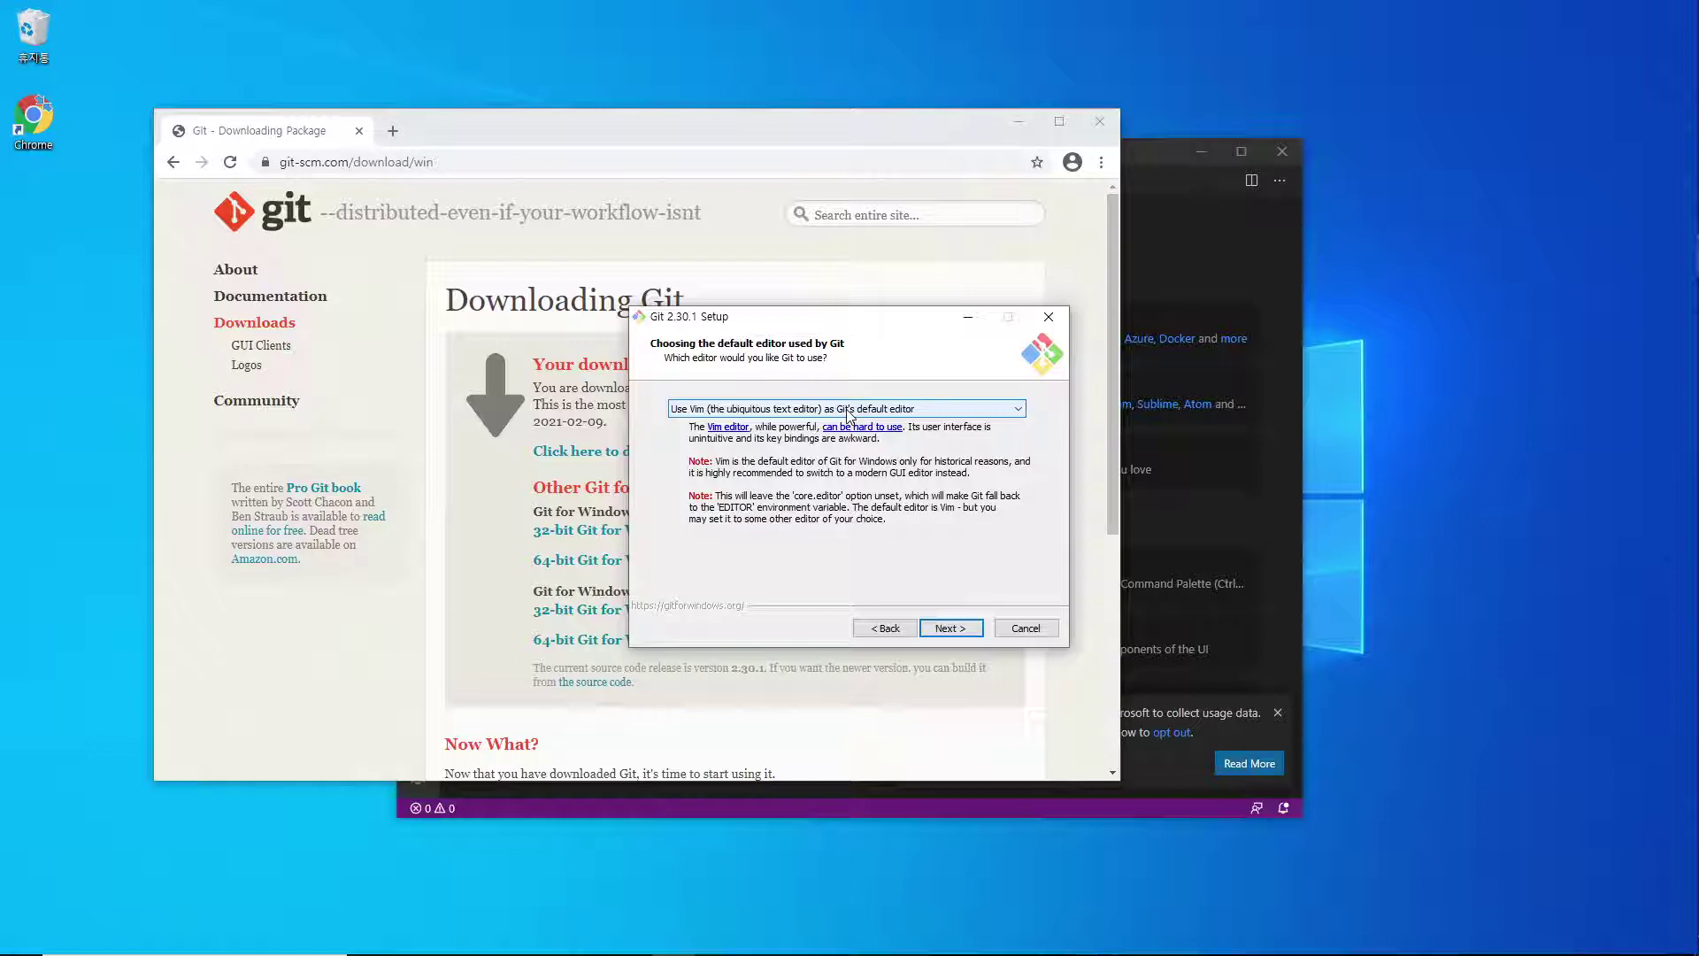
# Choose Visual Studio Code as Git's default editor and continue the setup.
pyautogui.click(849, 409)
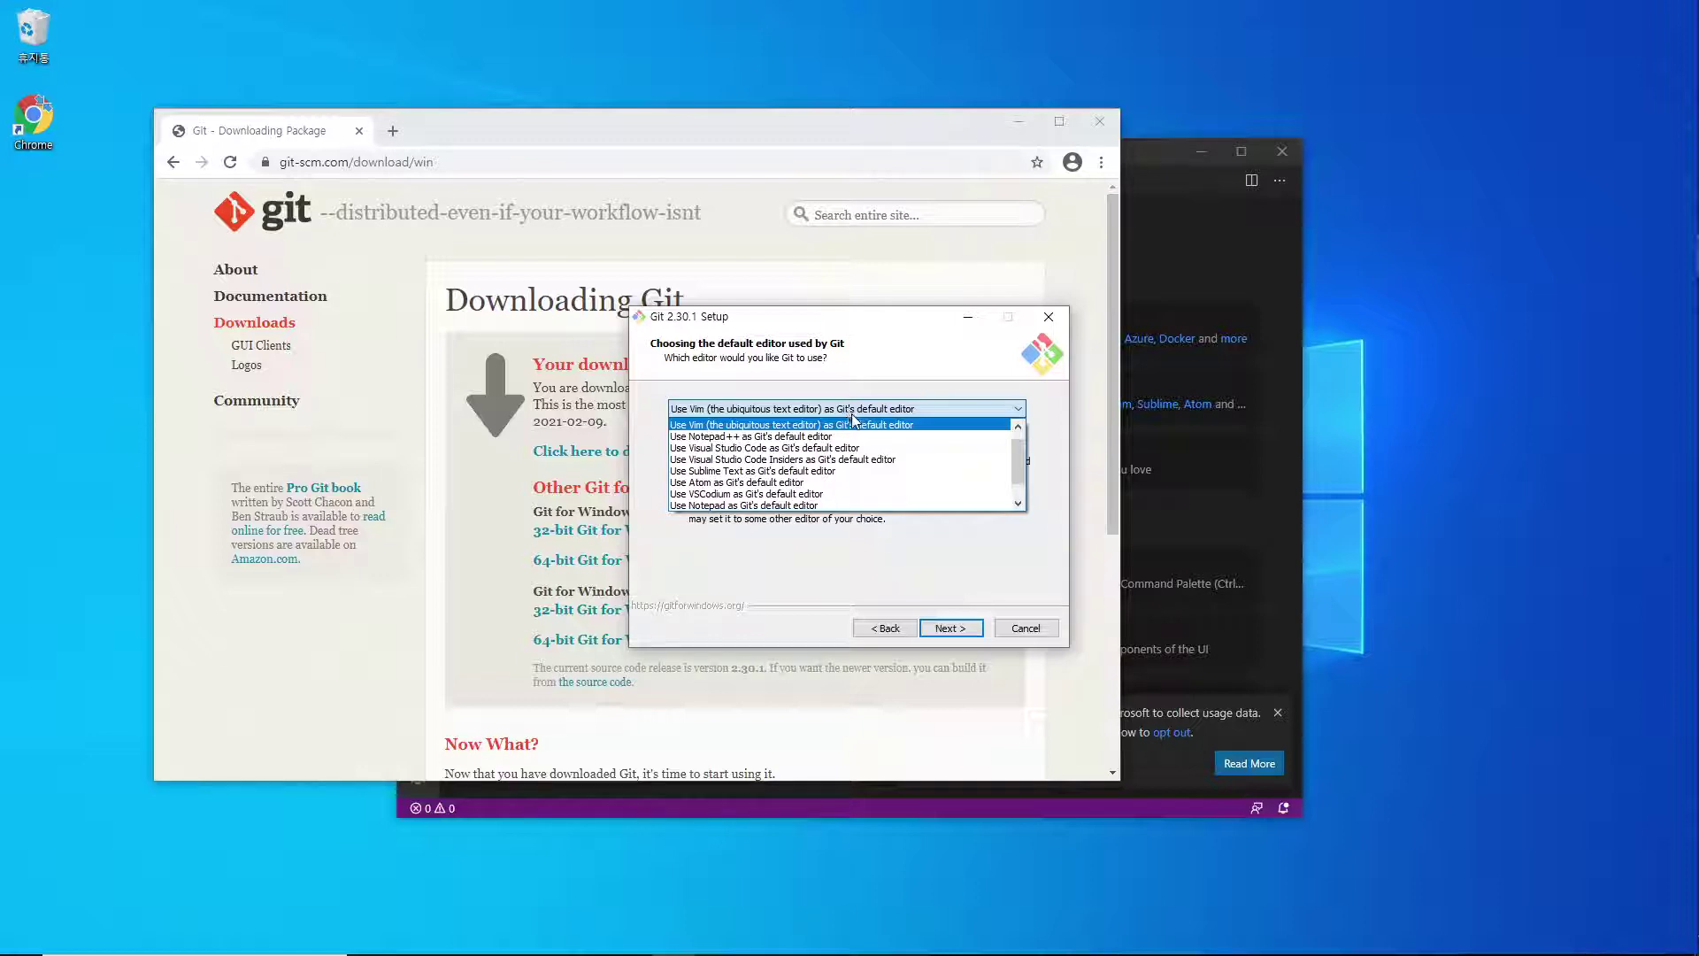
pyautogui.click(924, 451)
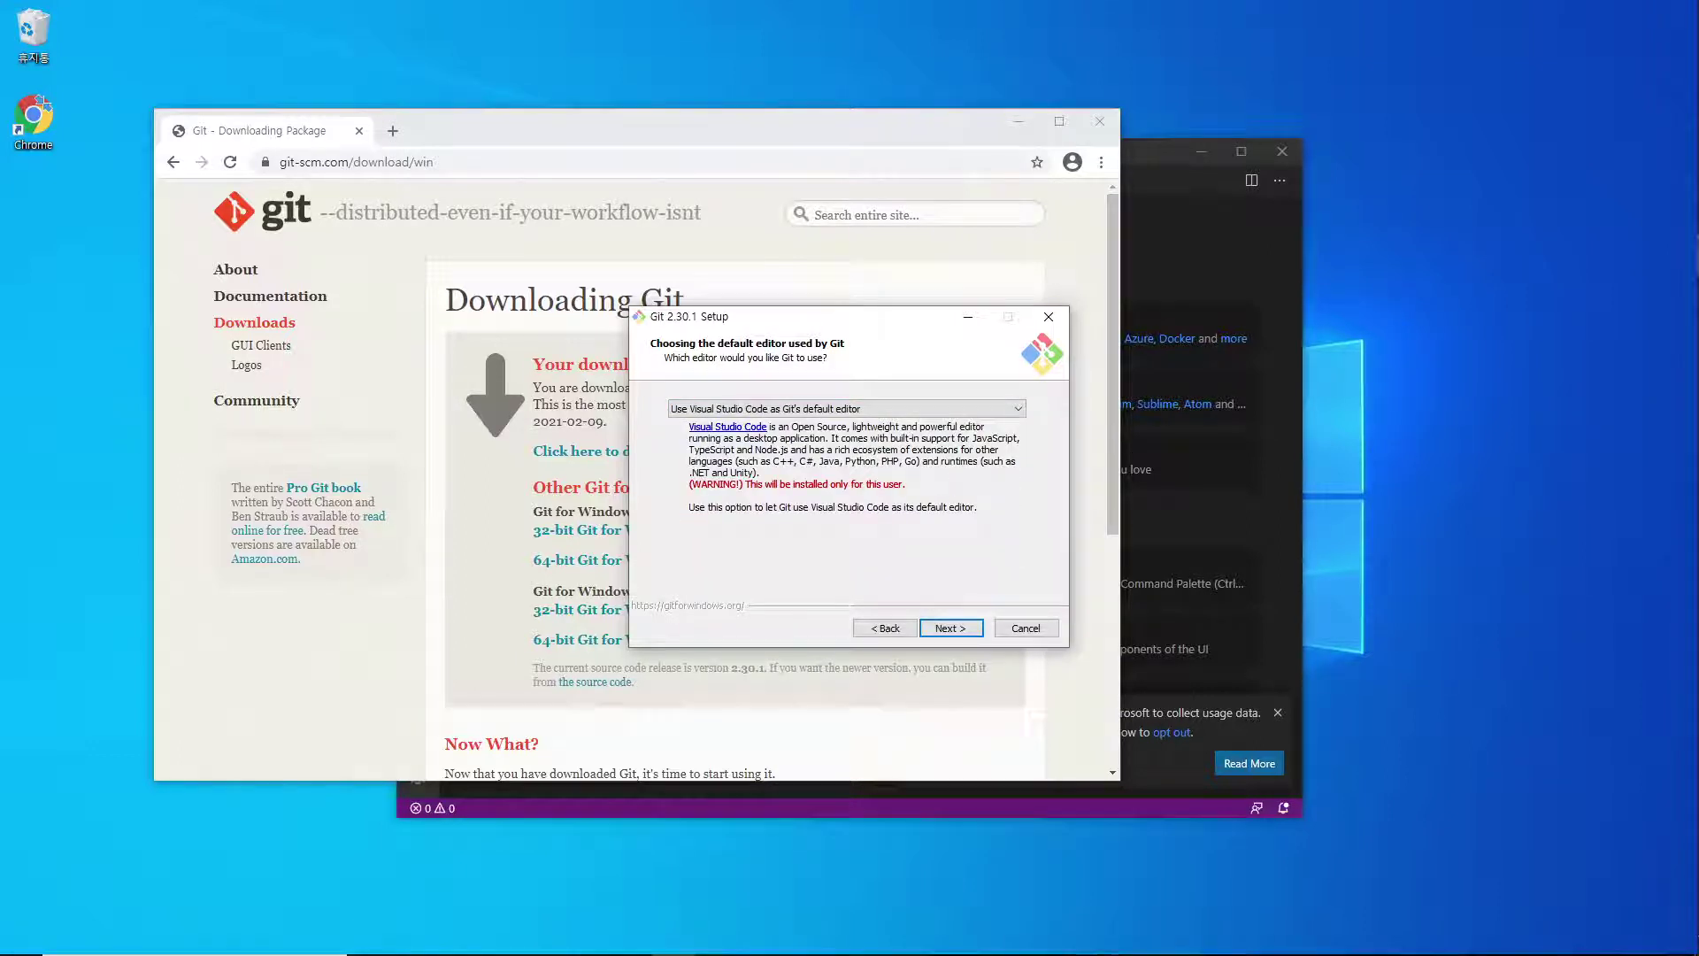
pyautogui.click(951, 629)
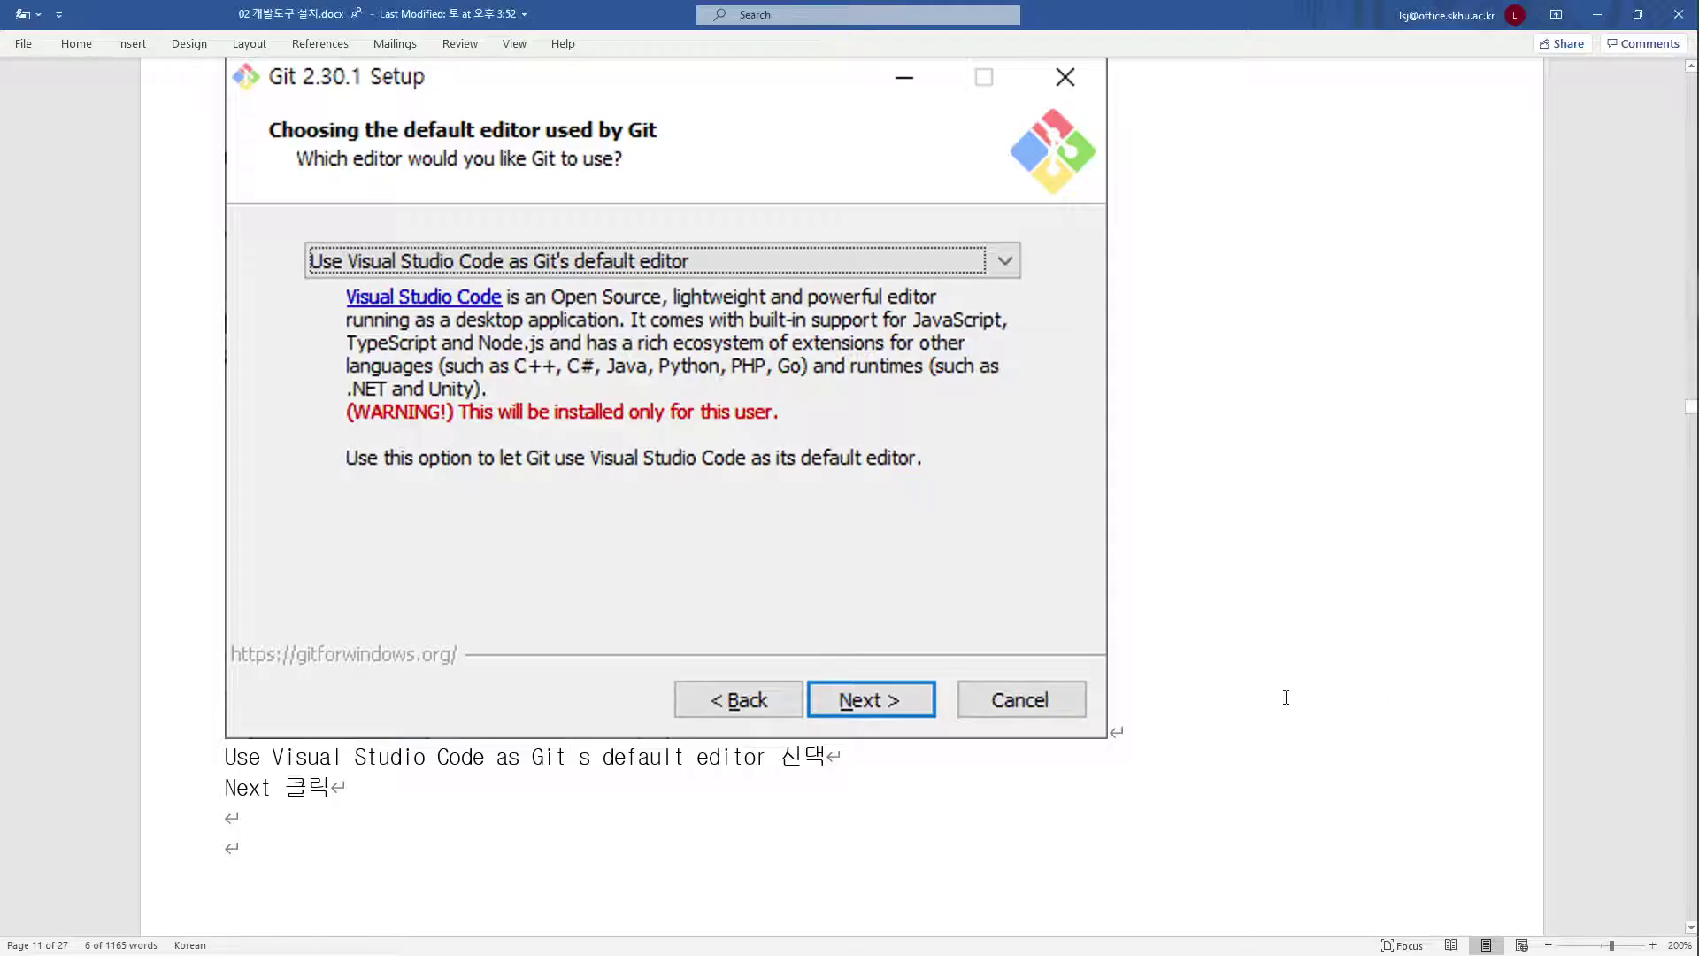
# Following the guide, override the default branch name for new repositories with main and continue the Git setup.
pyautogui.scroll(-10, 1288, 698)
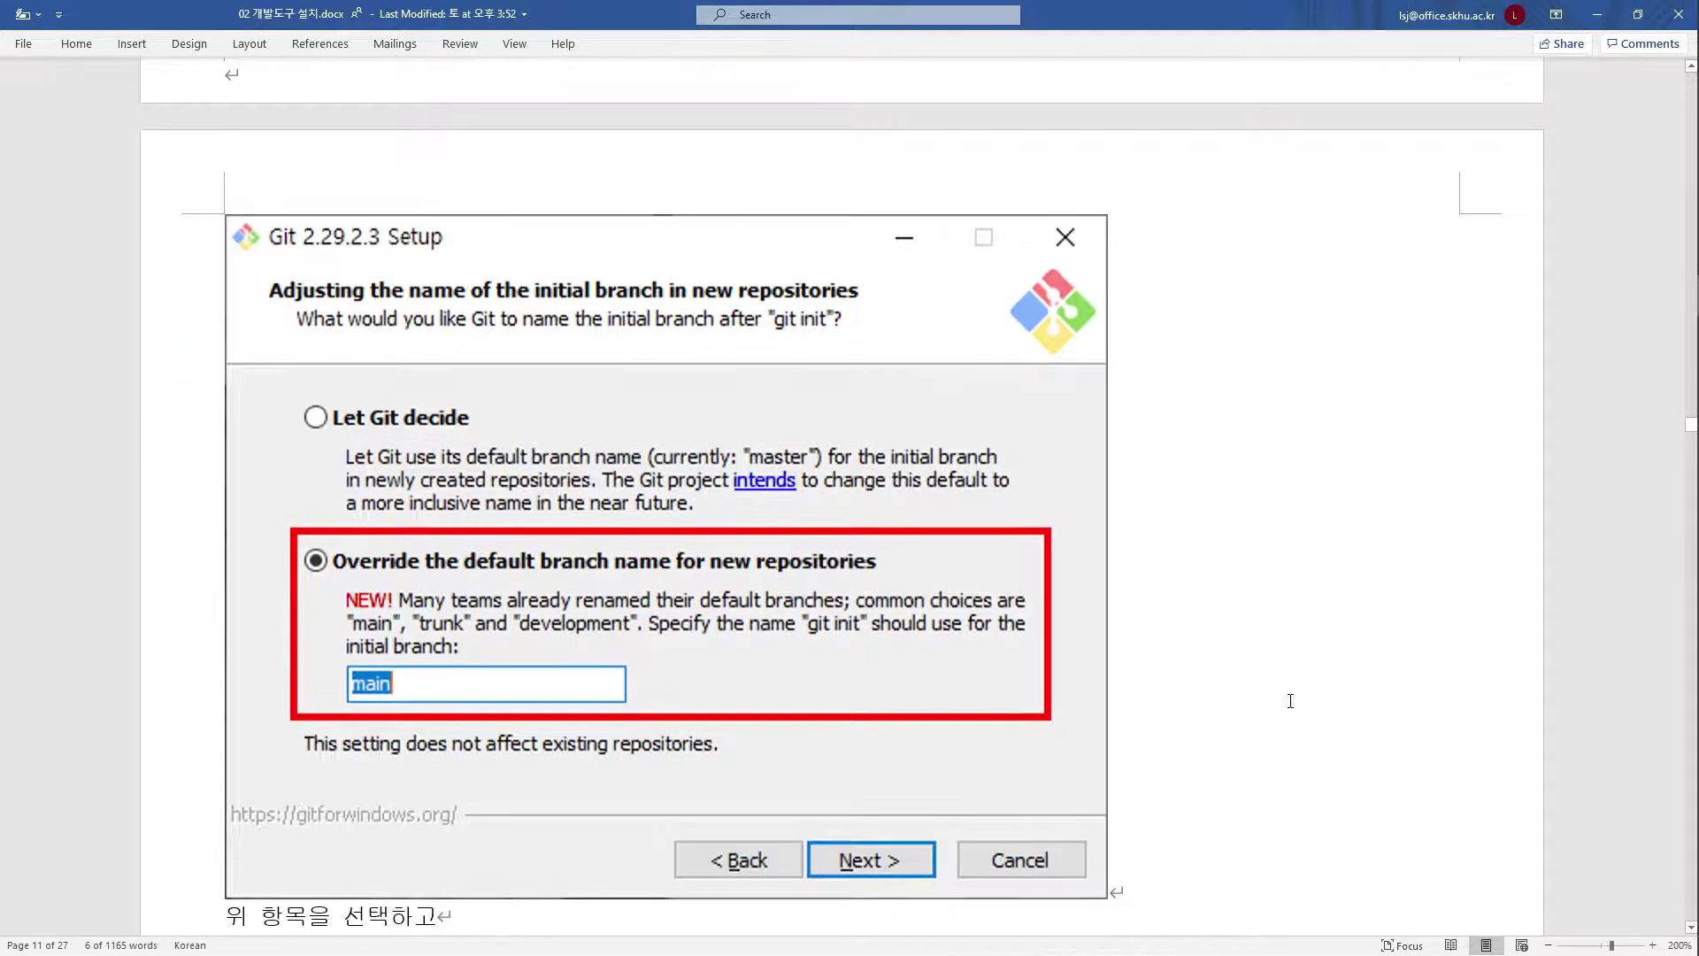
pyautogui.scroll(-2, 703, 641)
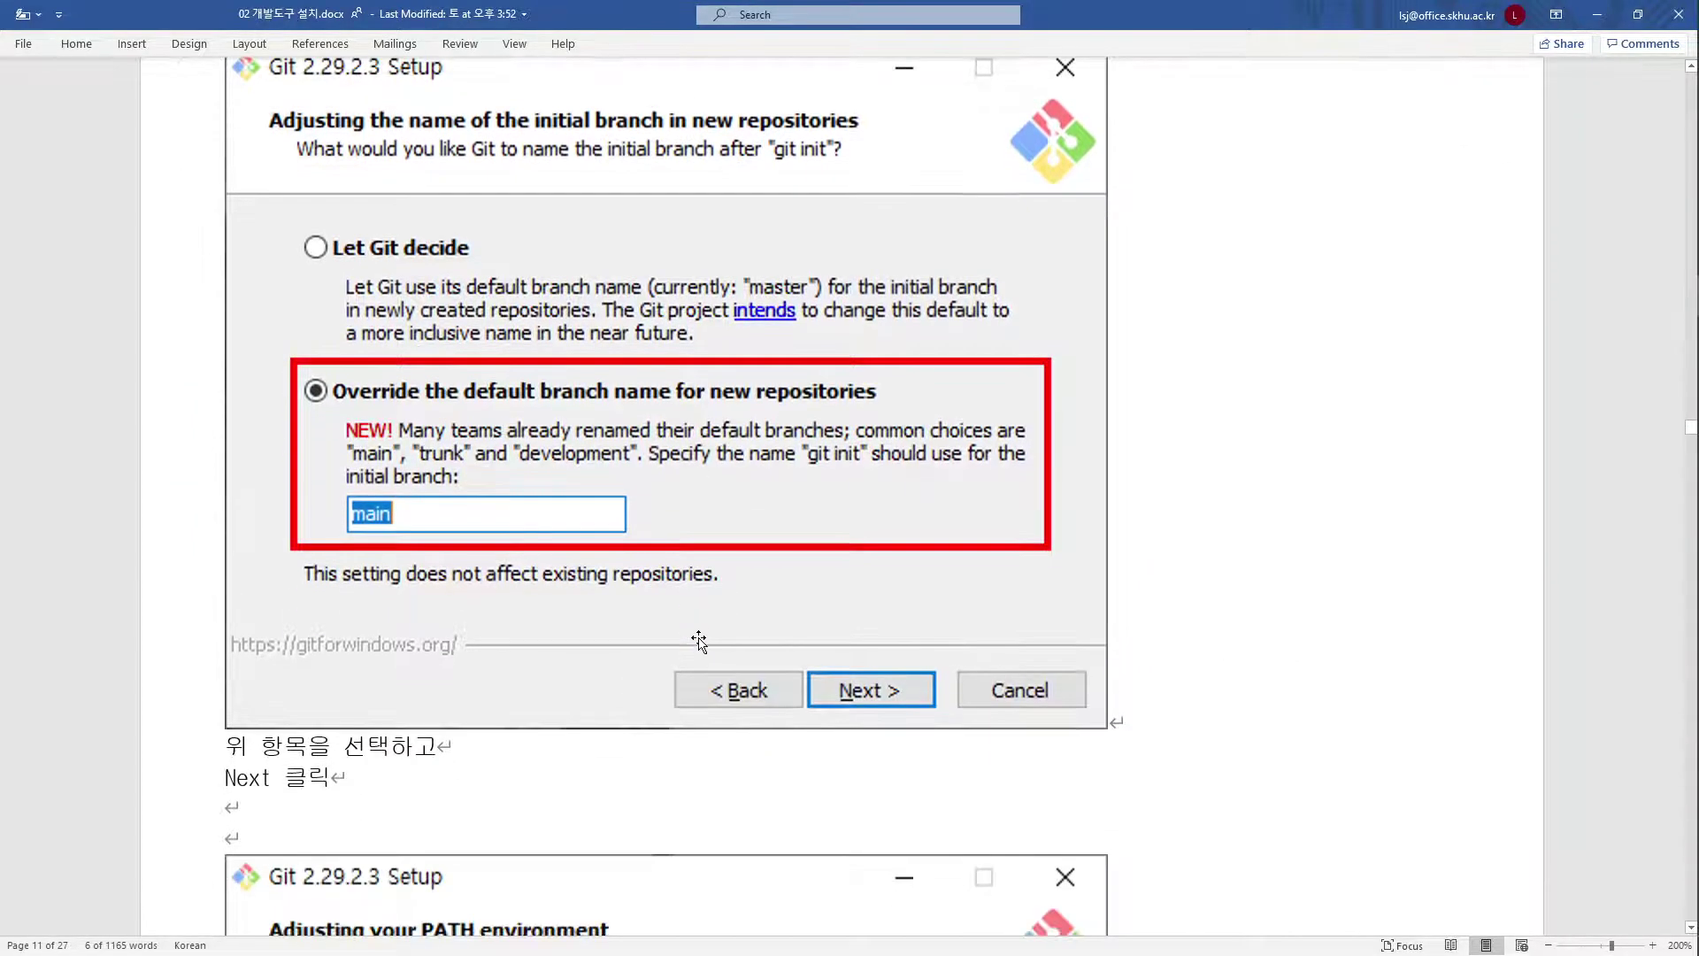
pyautogui.scroll(1, 698, 639)
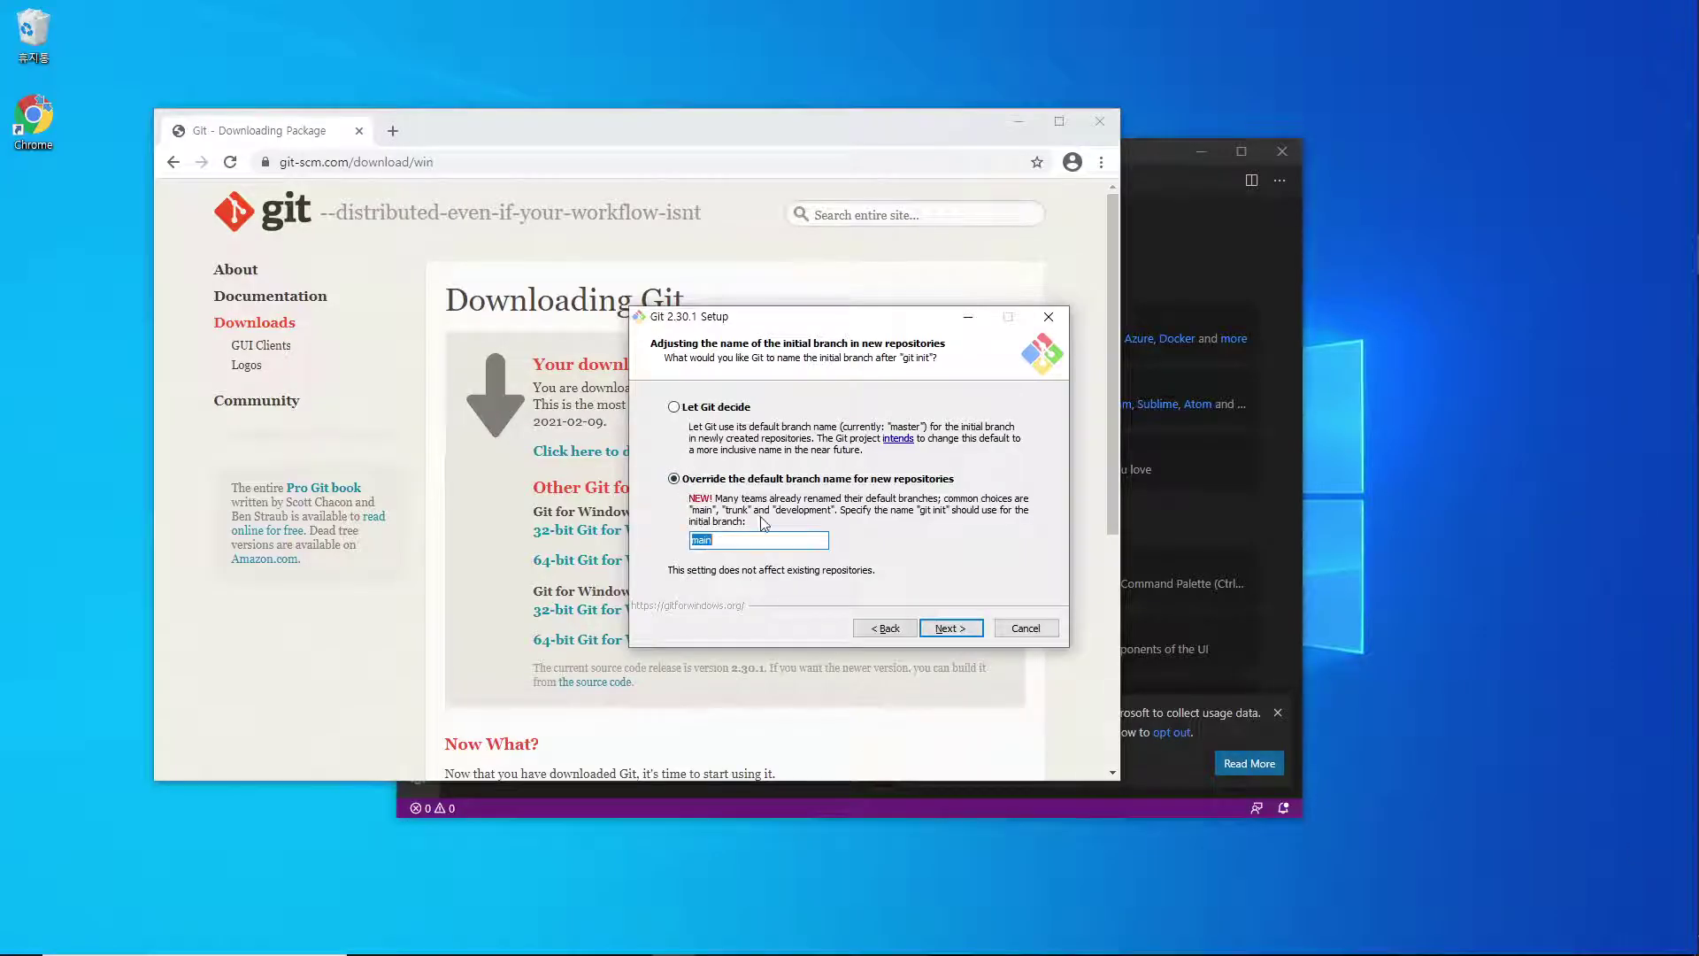
pyautogui.click(945, 630)
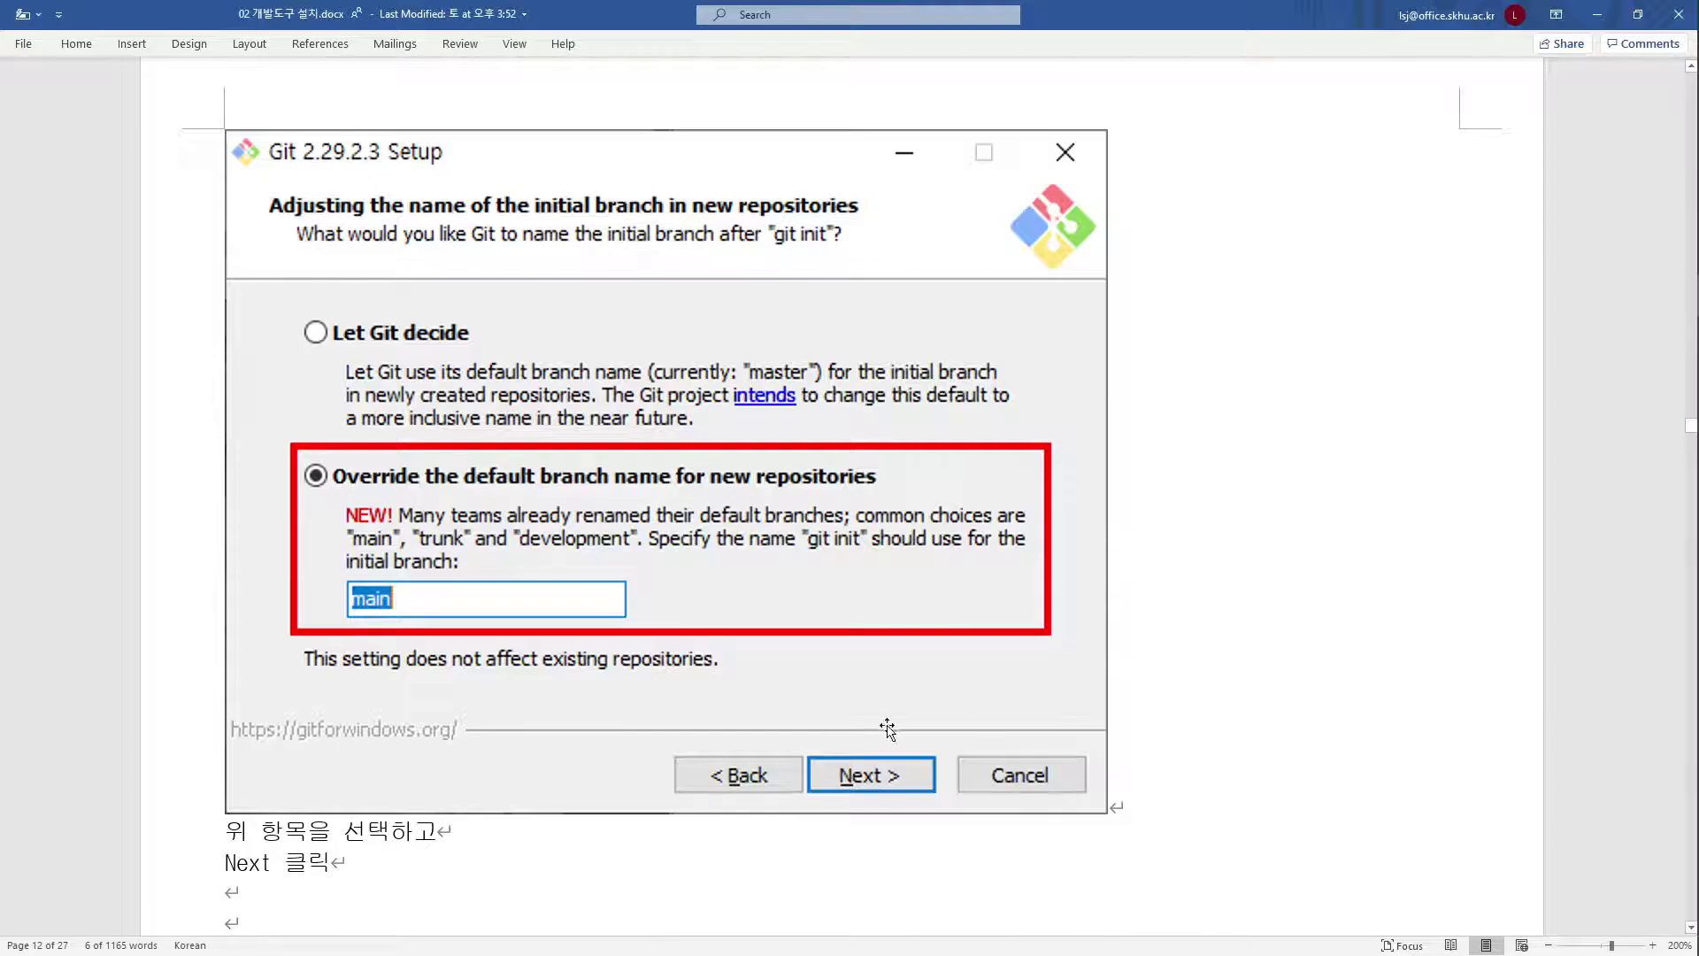
# Following the guide, keep Git from the command line and also from 3rd-party software, and the OpenSSL library for HTTPS.
pyautogui.scroll(-8, 901, 731)
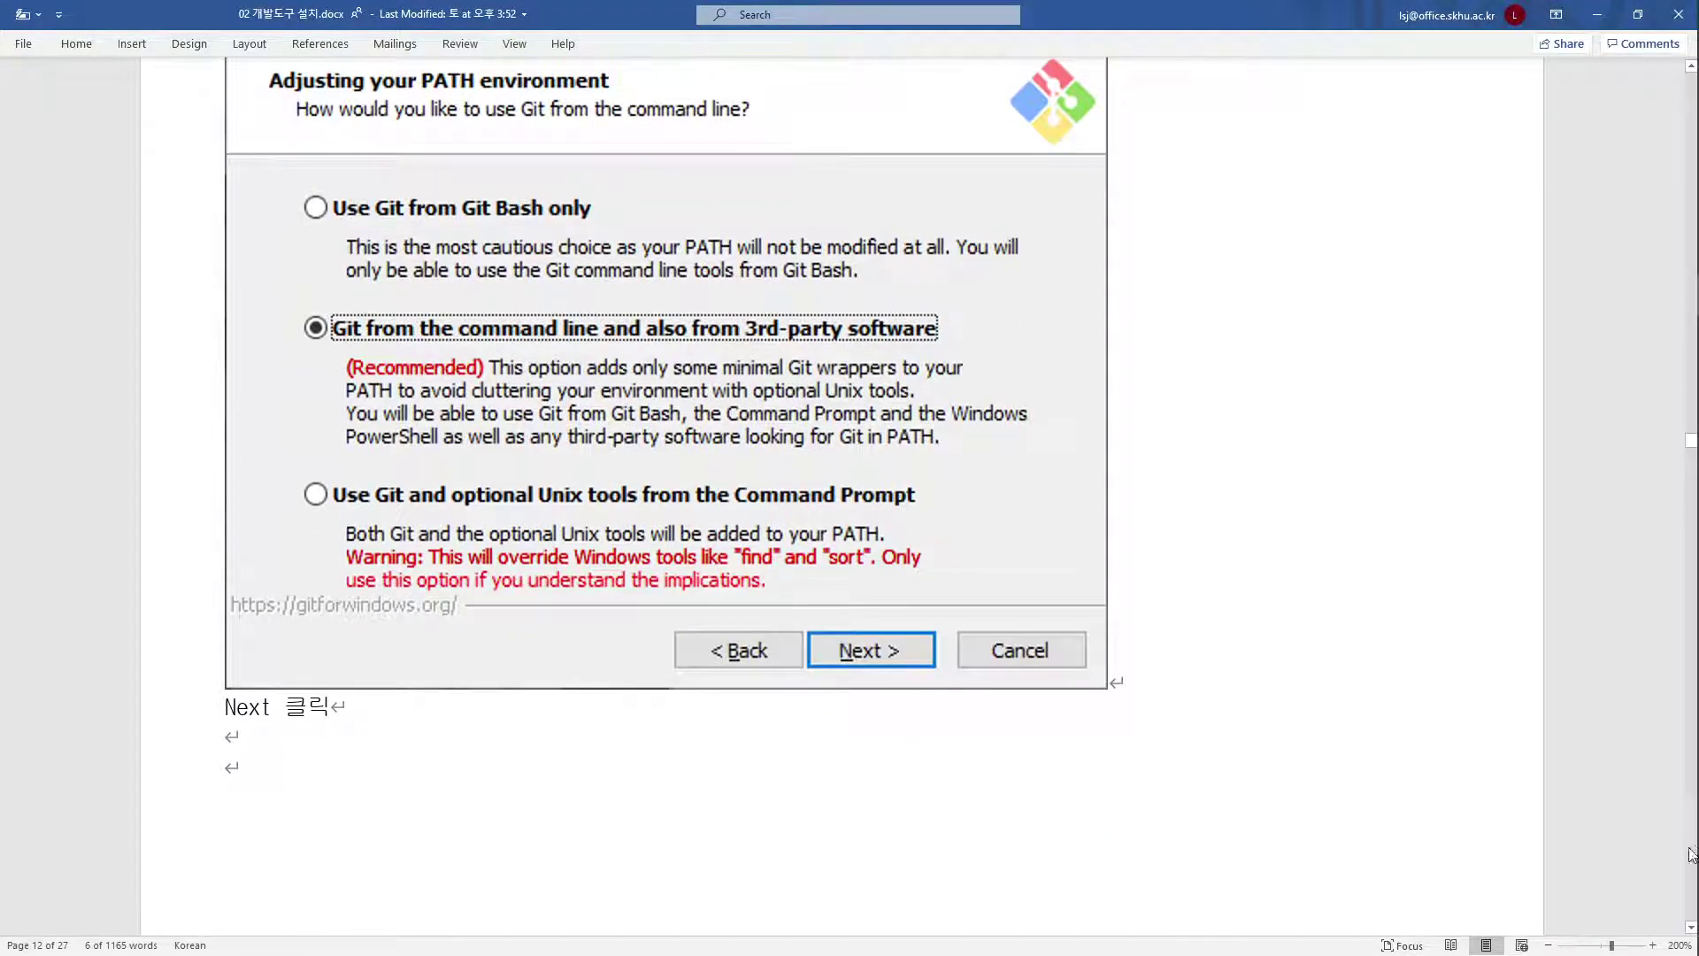
pyautogui.scroll(-10, 903, 663)
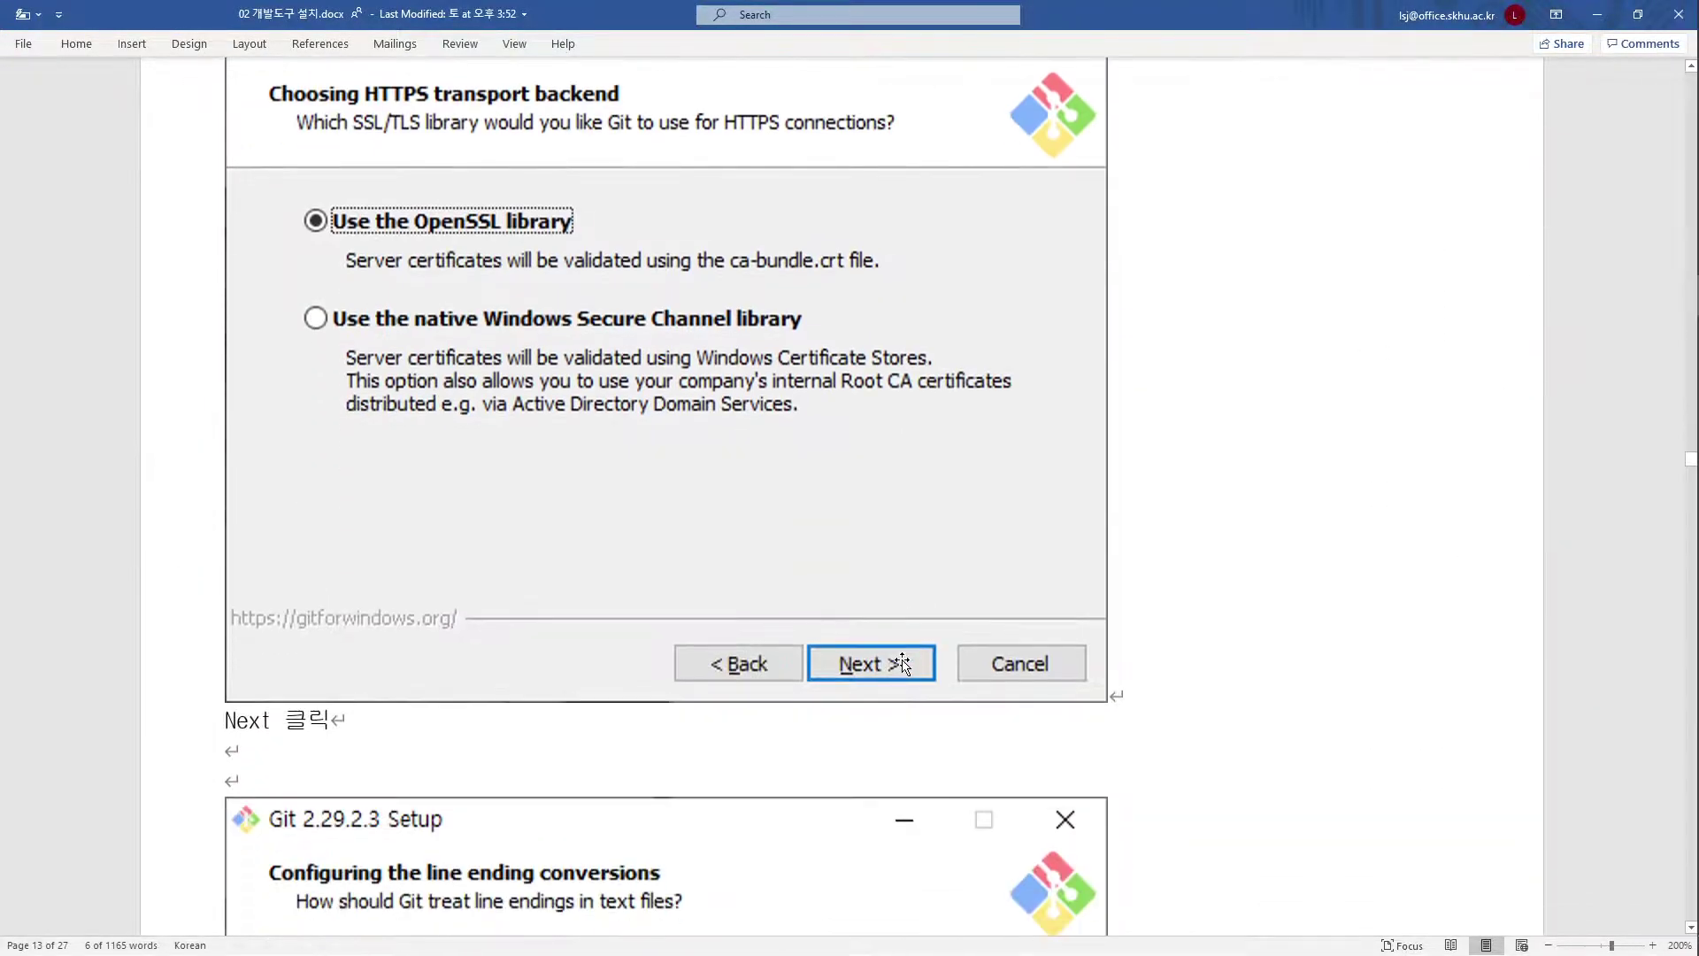
pyautogui.scroll(-7, 902, 664)
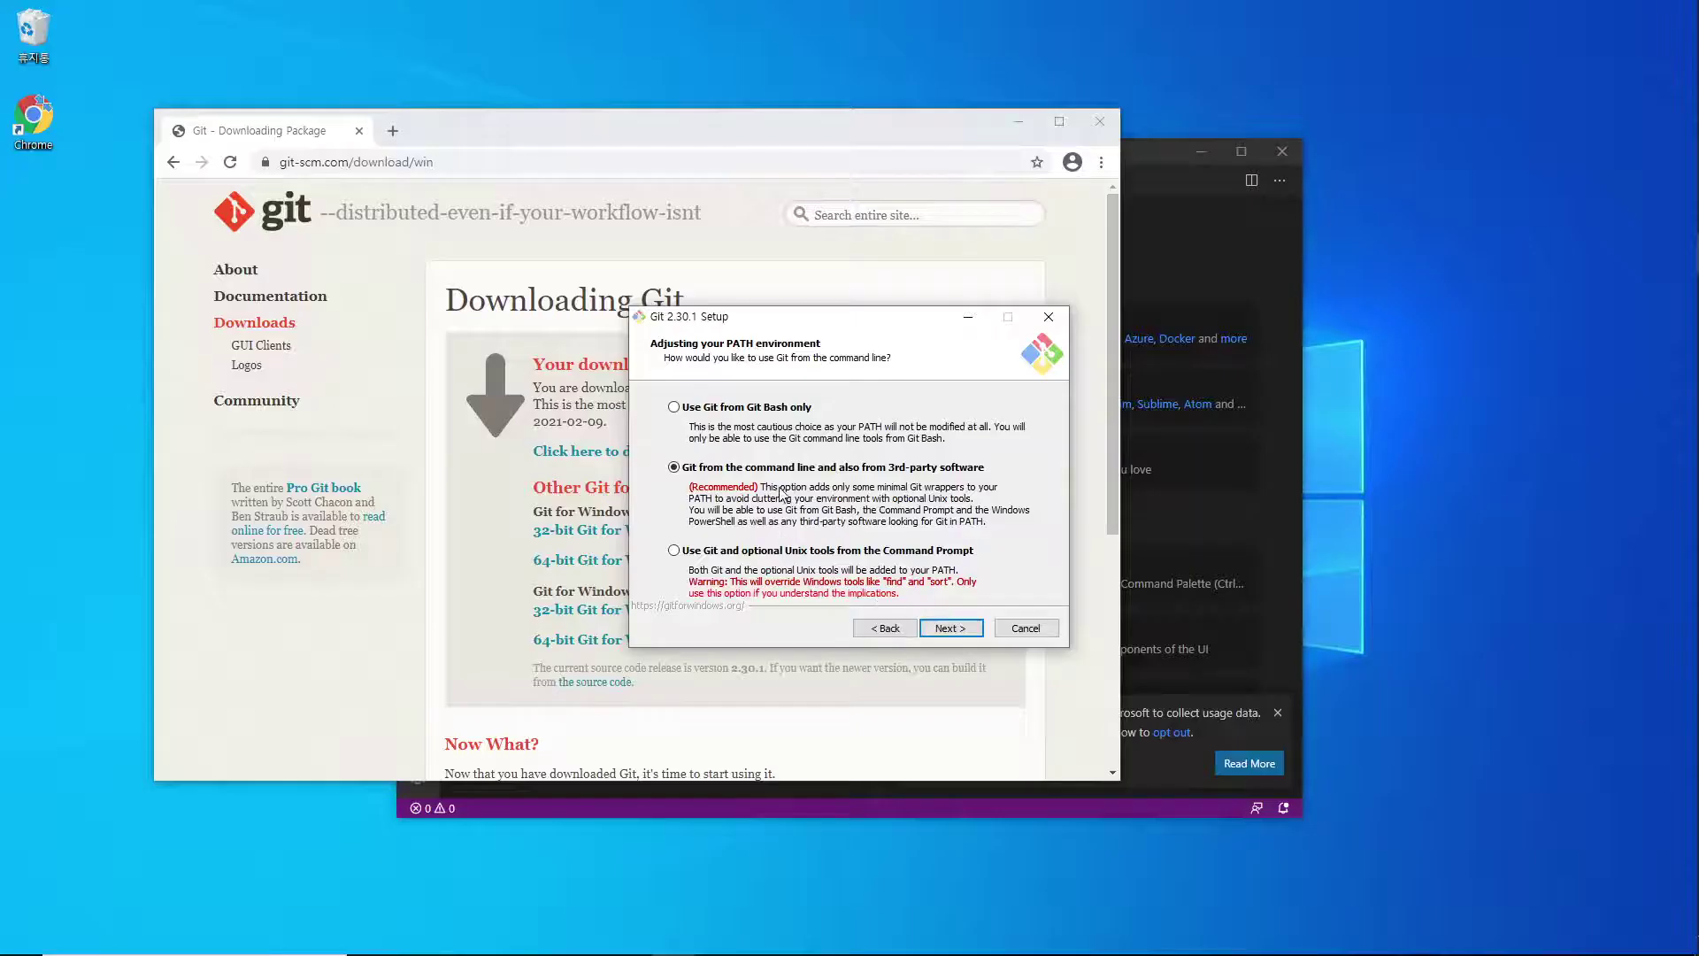
pyautogui.click(947, 629)
pyautogui.click(955, 631)
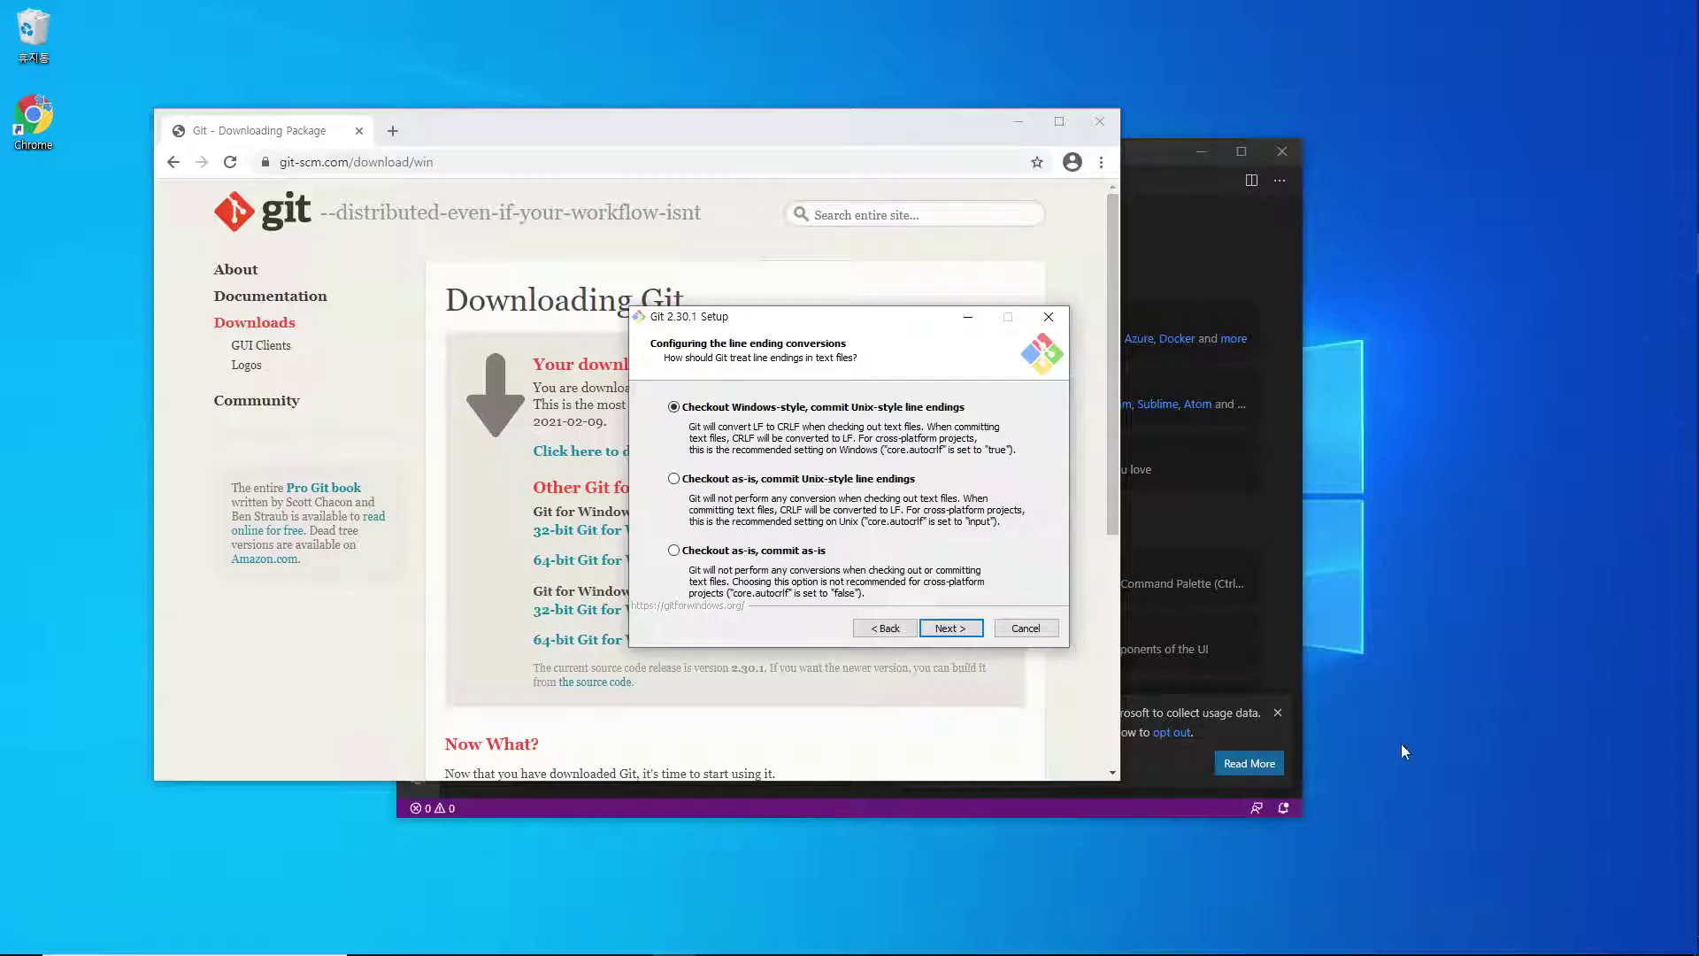
# Choose "Checkout as-is, commit Unix-style line endings" and keep MinTTY as the terminal emulator for Git Bash.
pyautogui.click(760, 481)
pyautogui.click(949, 632)
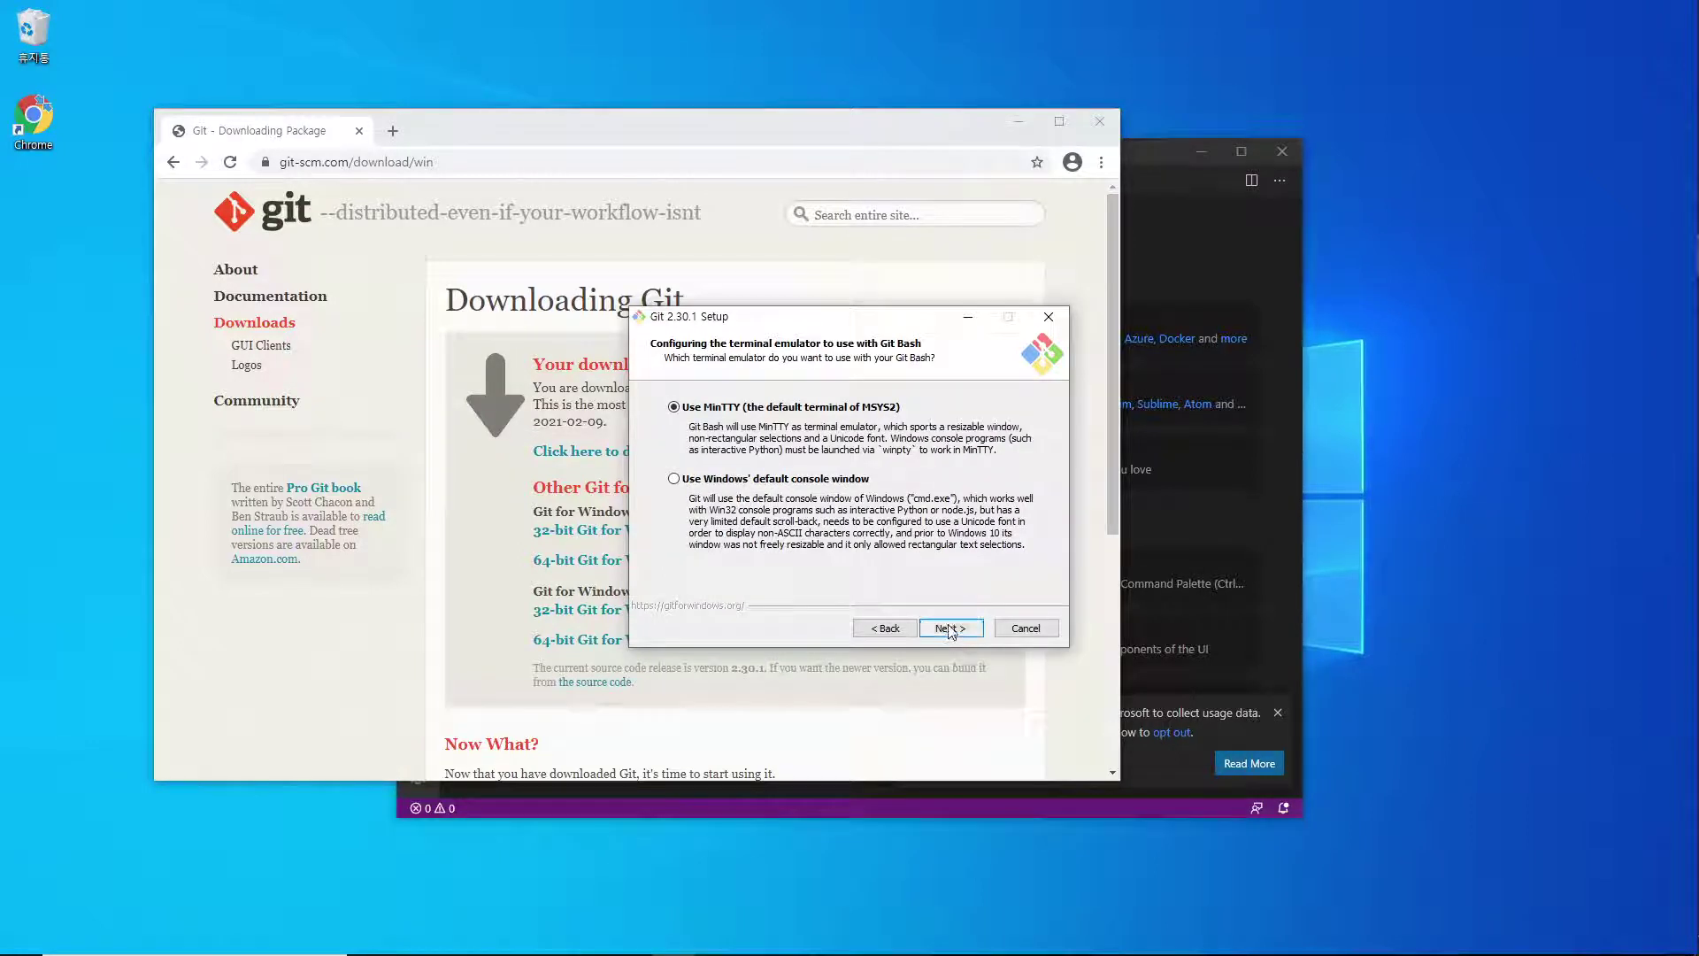
pyautogui.click(949, 632)
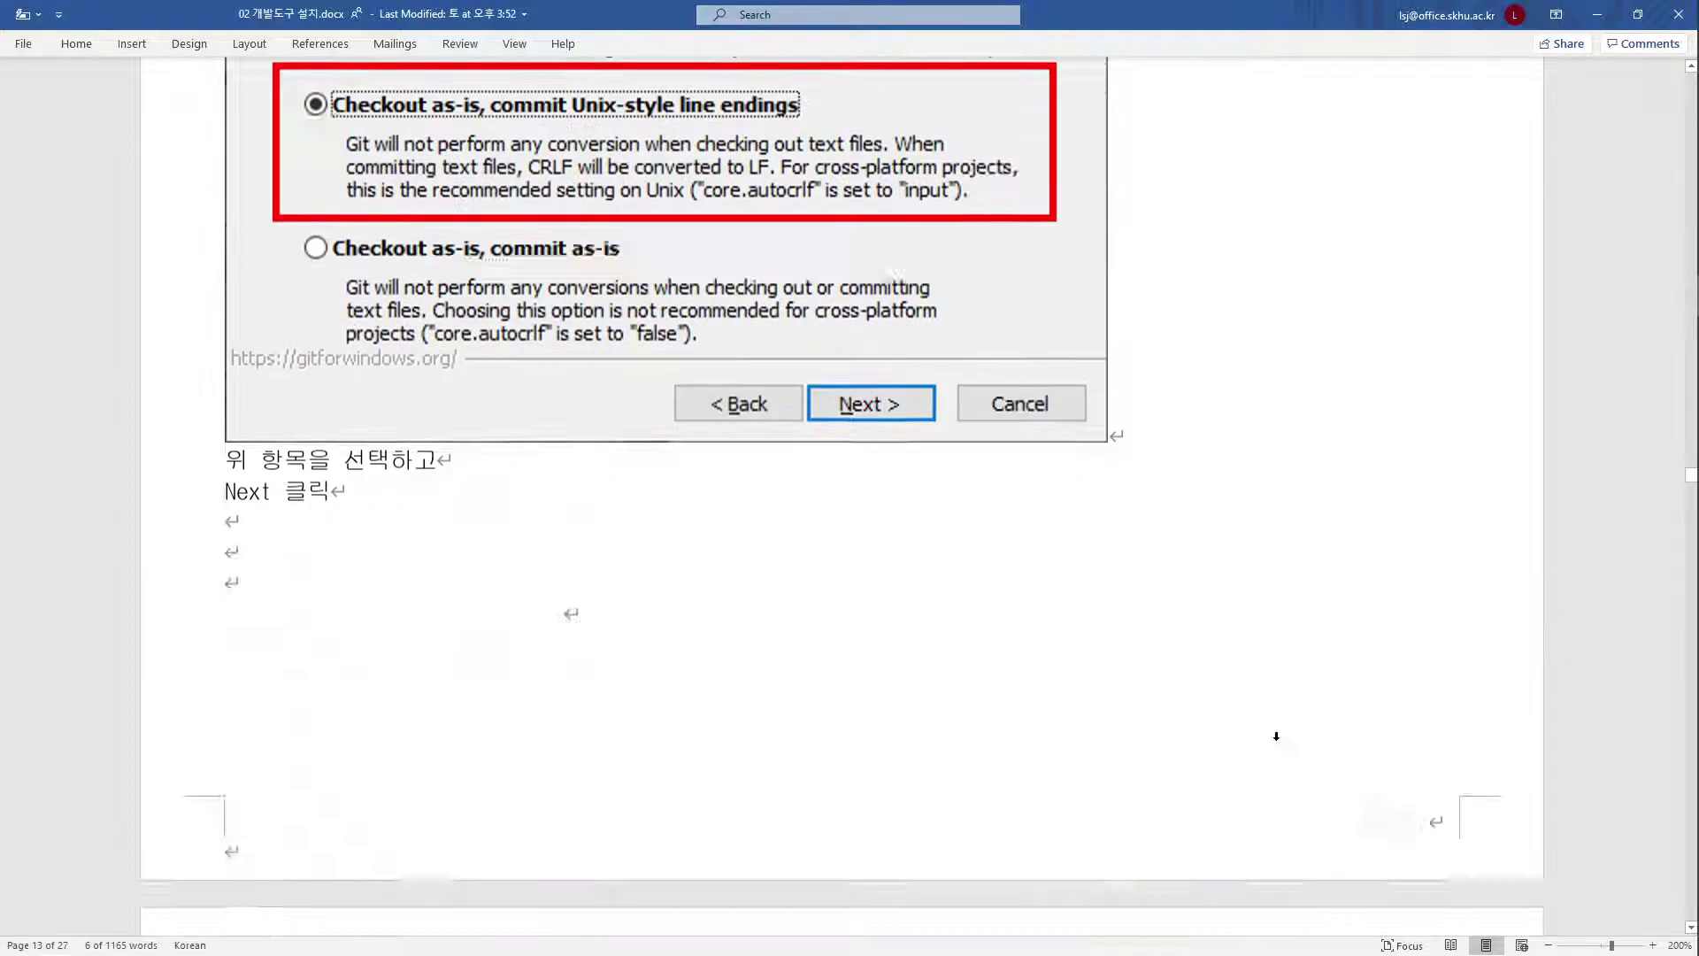
# After checking the guide, accept default git pull behavior, Git Credential Manager Core and file system caching, and start the Git installation.
pyautogui.scroll(-5, 1250, 723)
pyautogui.scroll(3, 1251, 723)
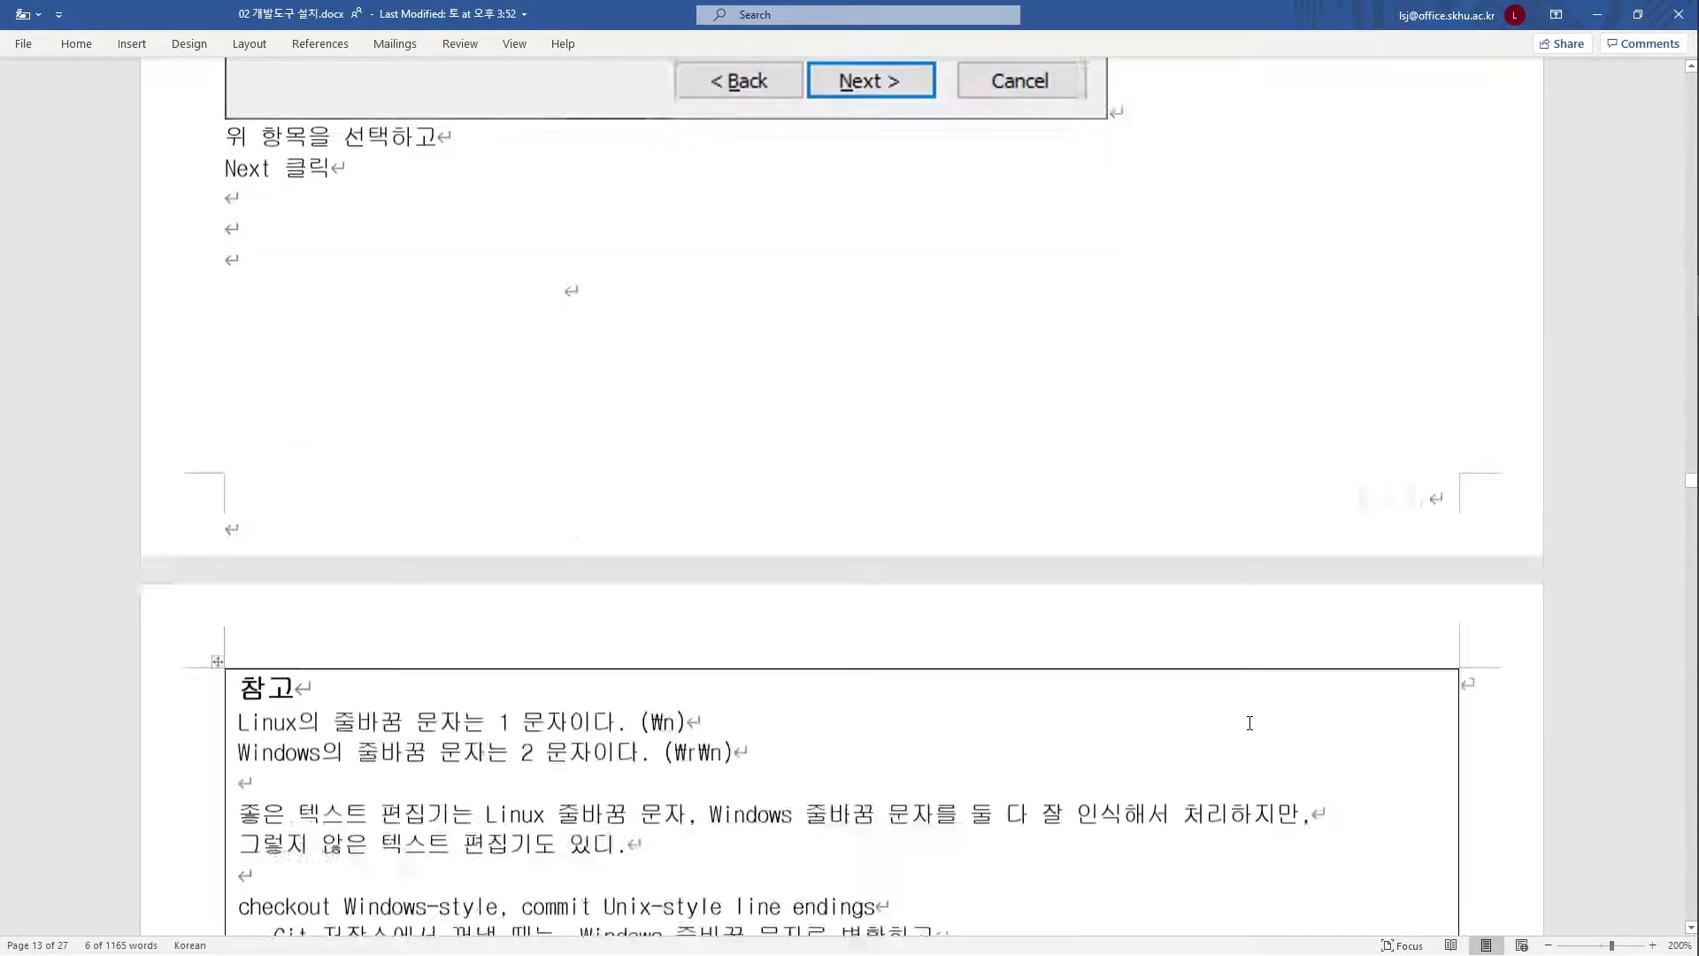
pyautogui.scroll(-15, 1248, 718)
pyautogui.scroll(5, 1249, 718)
pyautogui.scroll(-10, 694, 470)
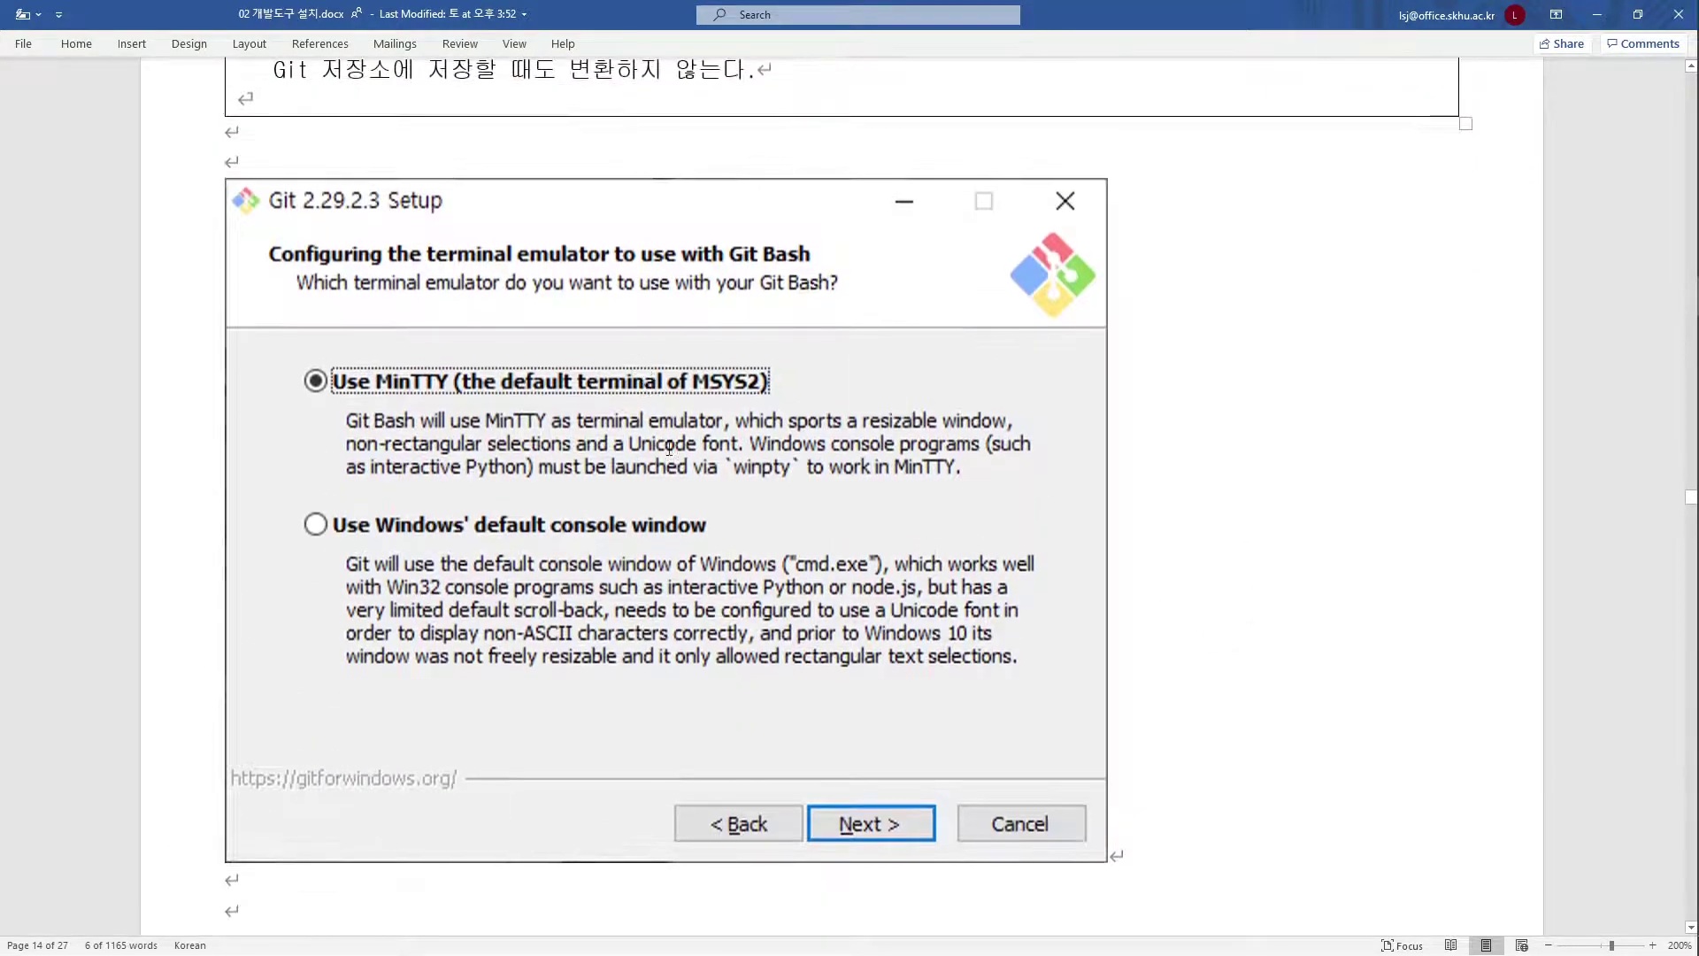
pyautogui.scroll(-10, 666, 524)
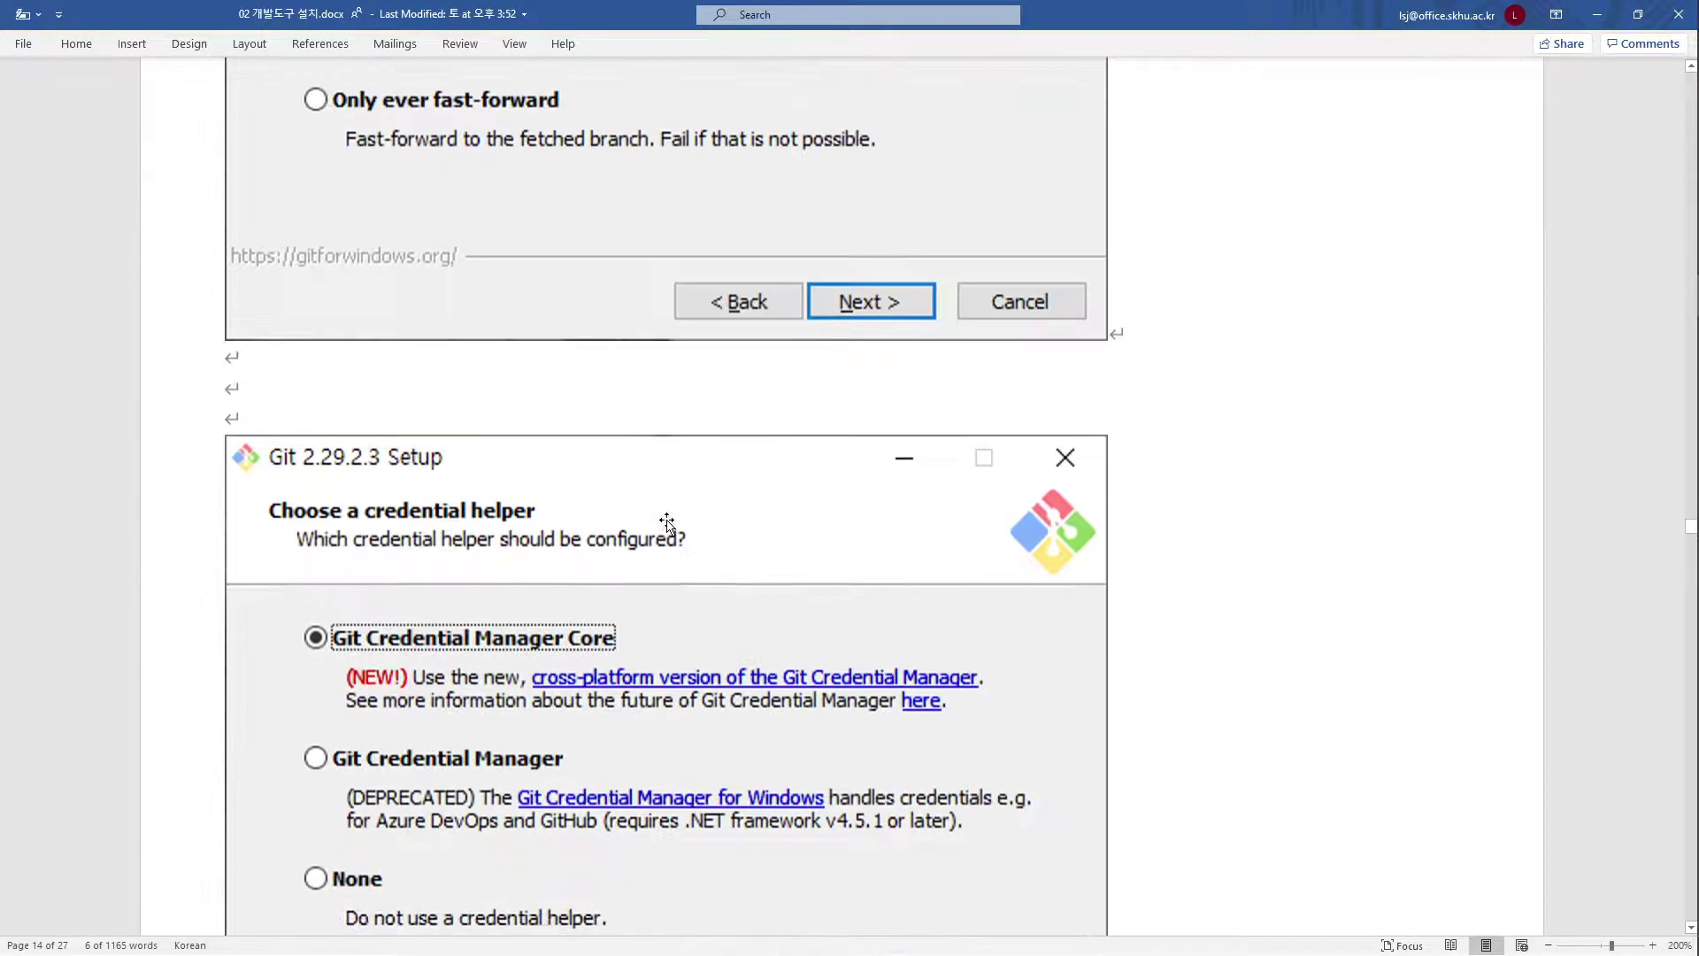
pyautogui.scroll(-10, 454, 294)
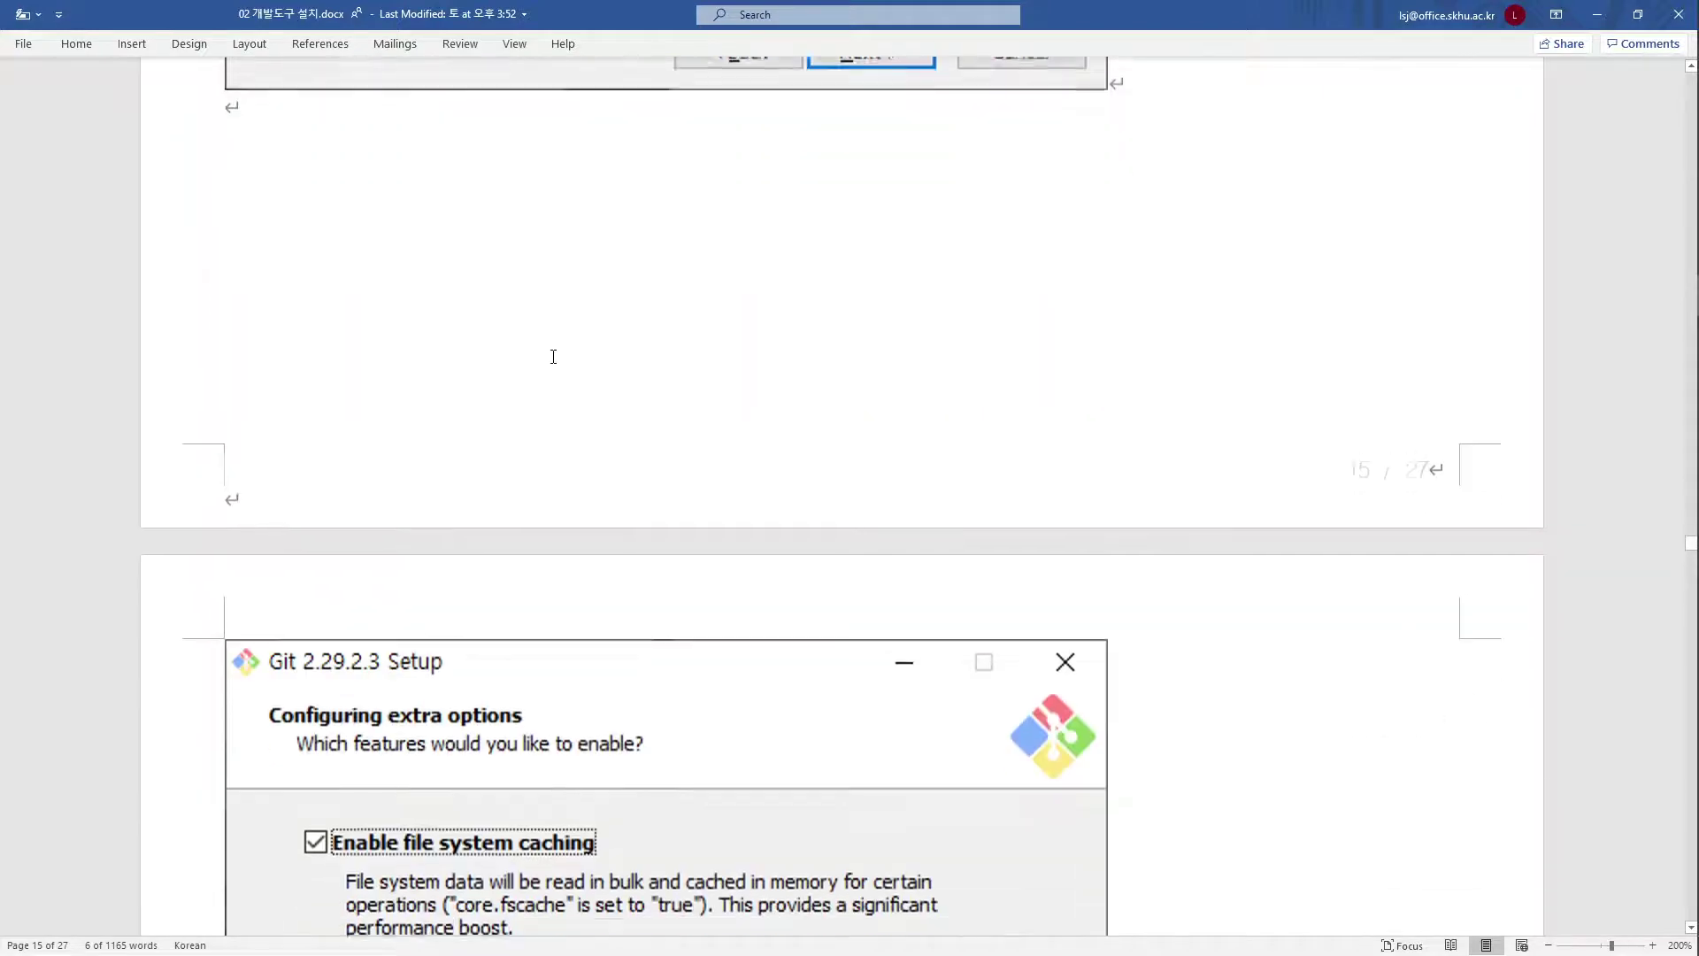
pyautogui.scroll(-10, 518, 376)
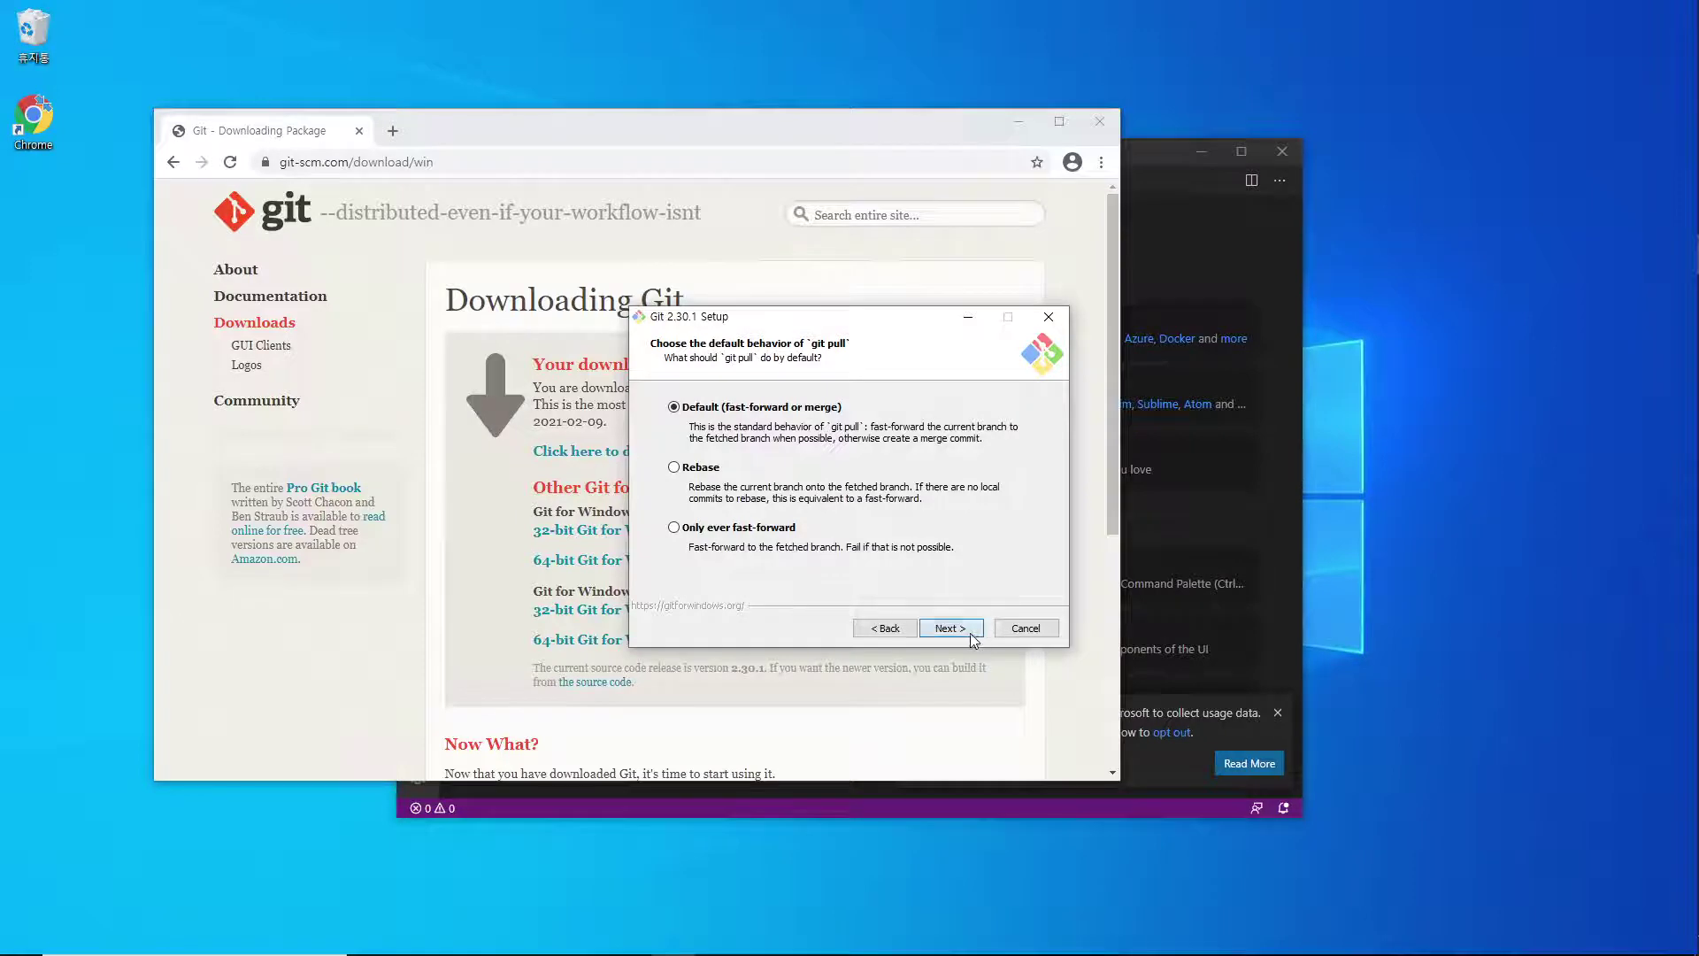
pyautogui.click(950, 628)
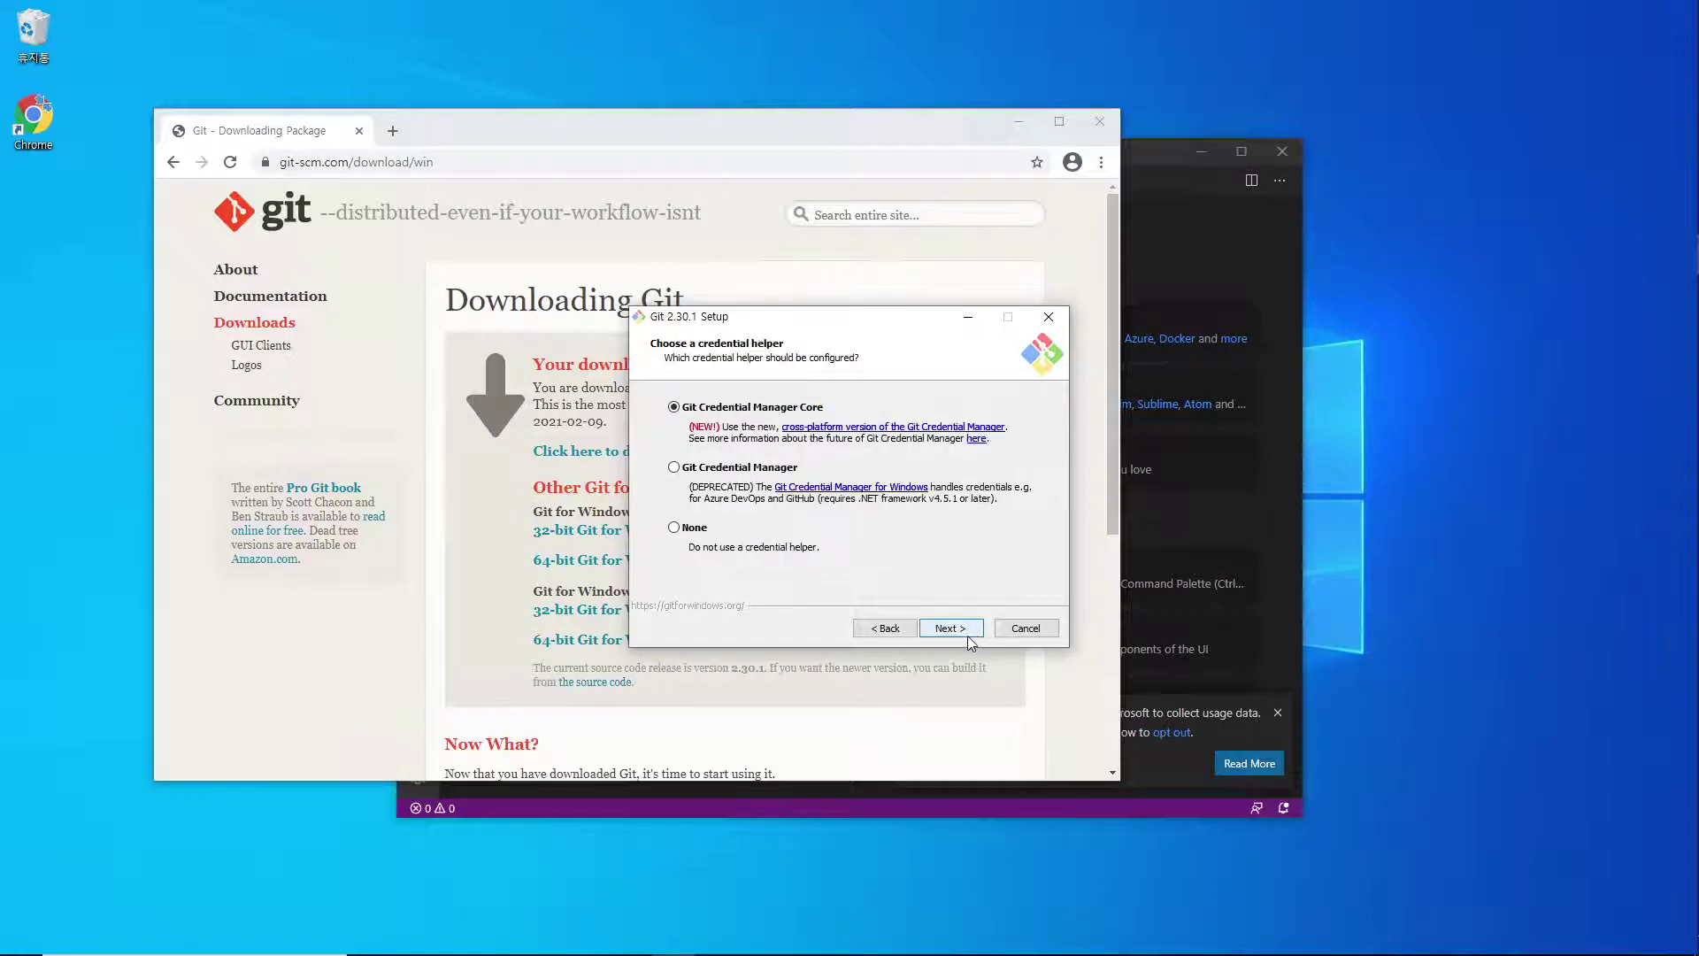
pyautogui.click(951, 628)
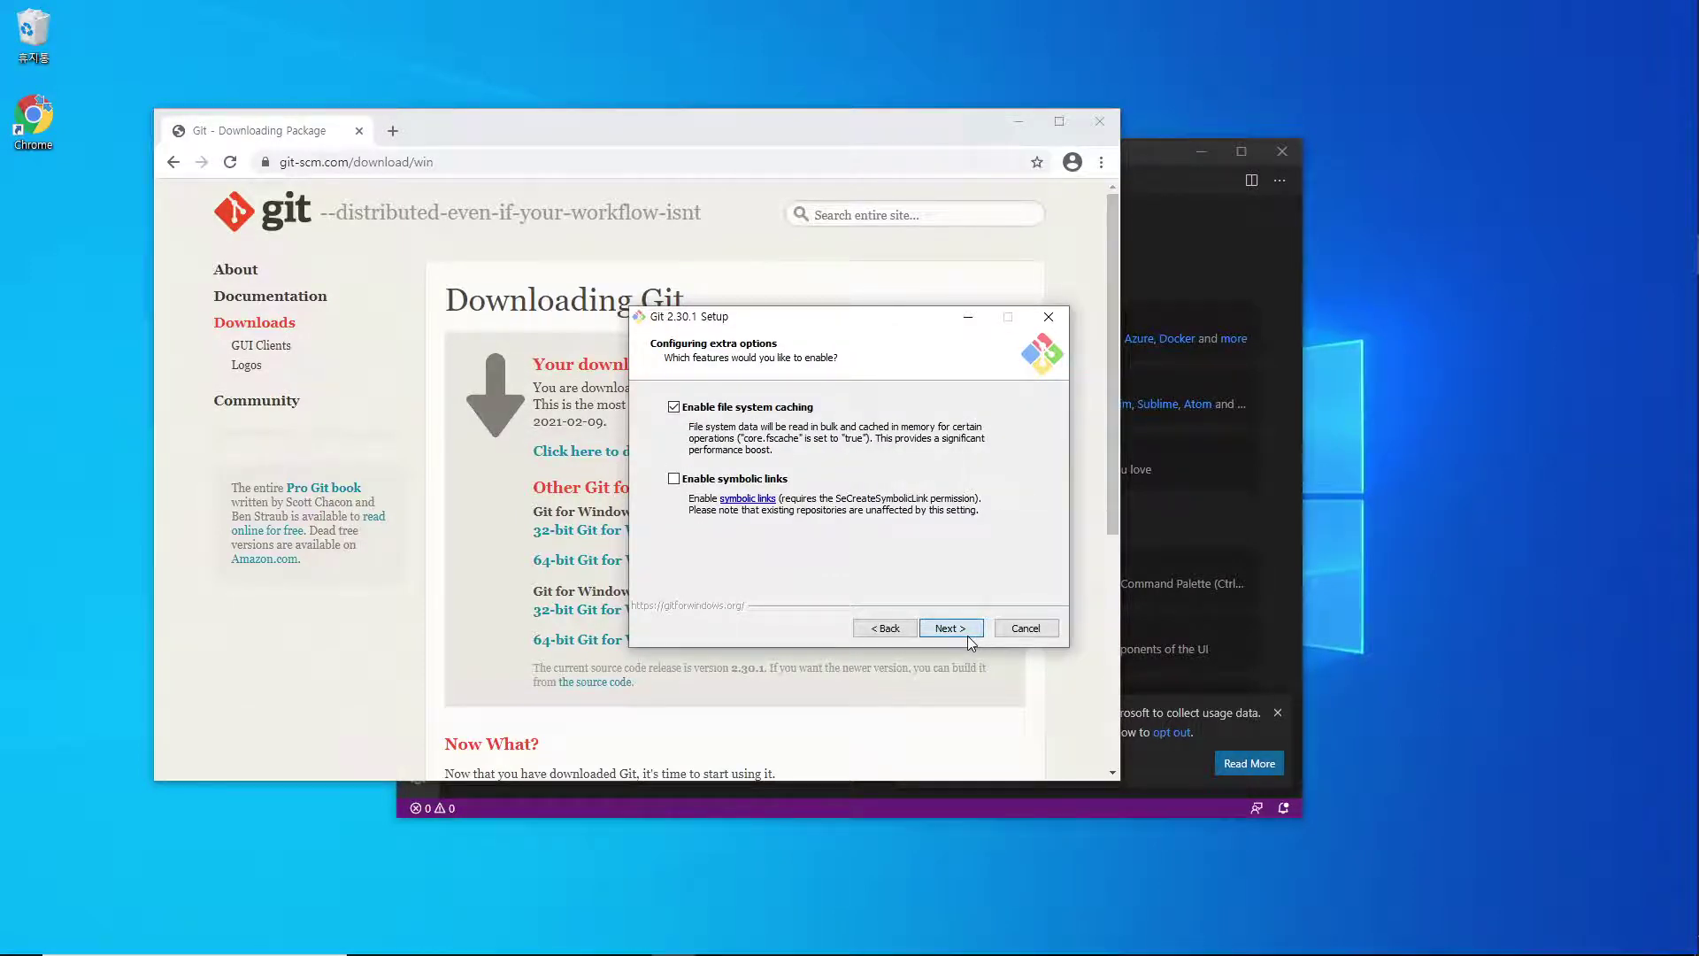
pyautogui.click(968, 635)
pyautogui.click(968, 635)
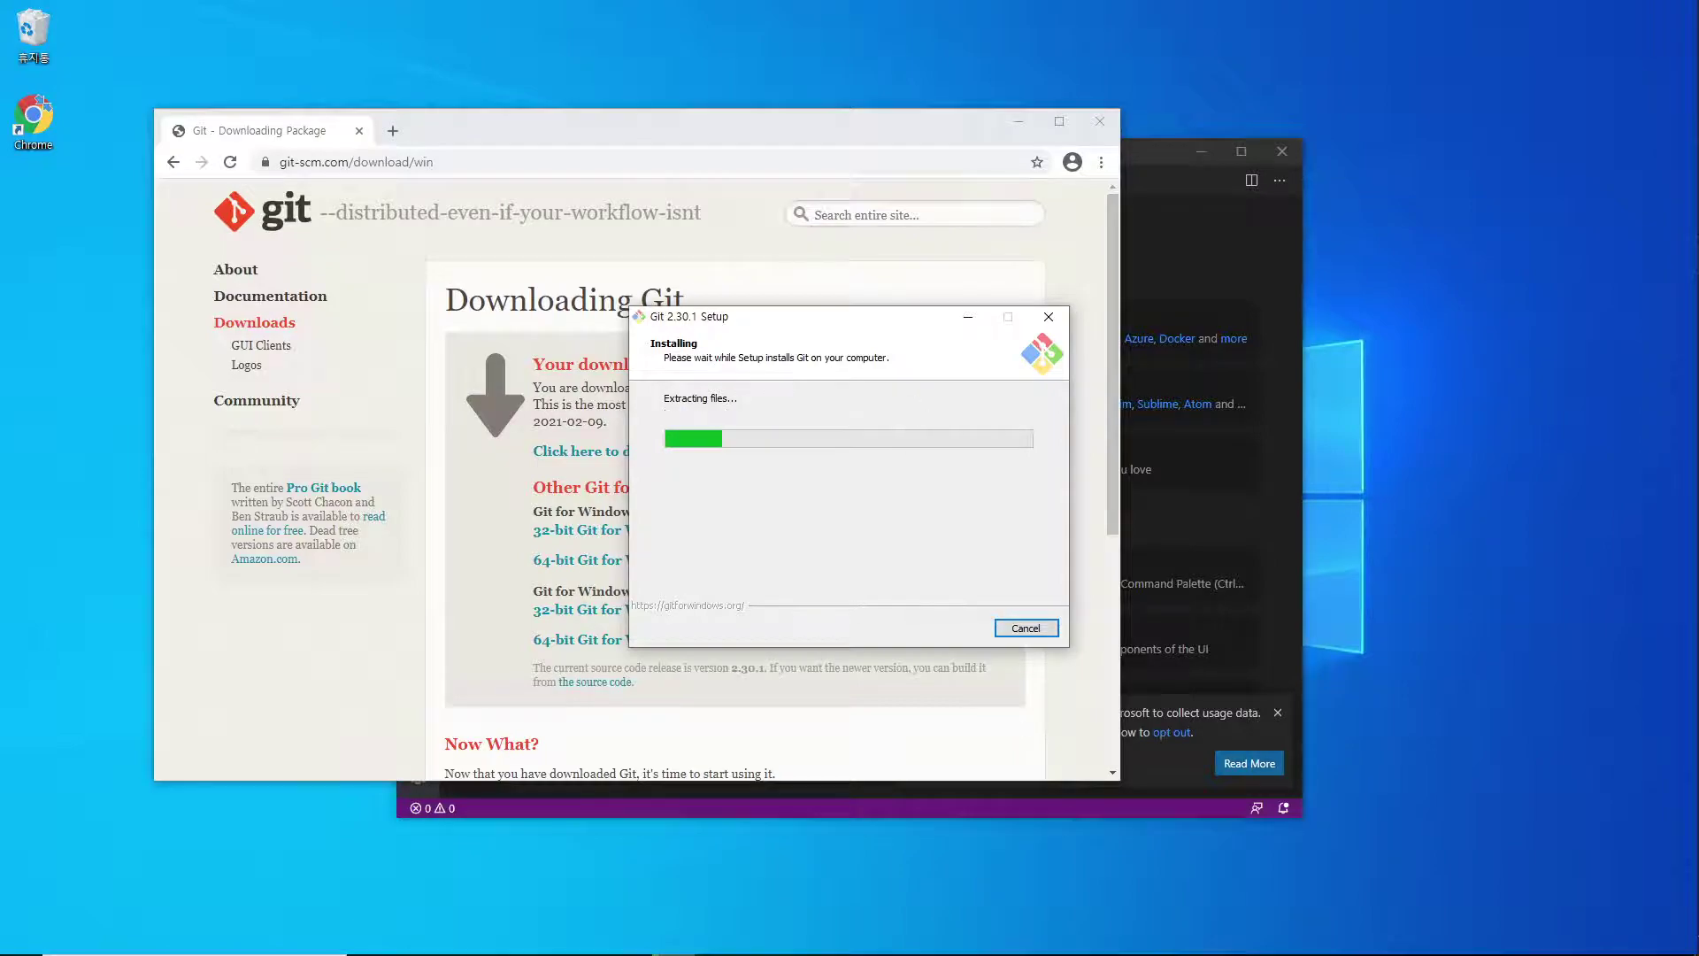
# Review the guide's remaining Git setup pages, including the extra and experimental options, and finish the Git Setup Wizard.
pyautogui.hotkey('alt', 'Tab')
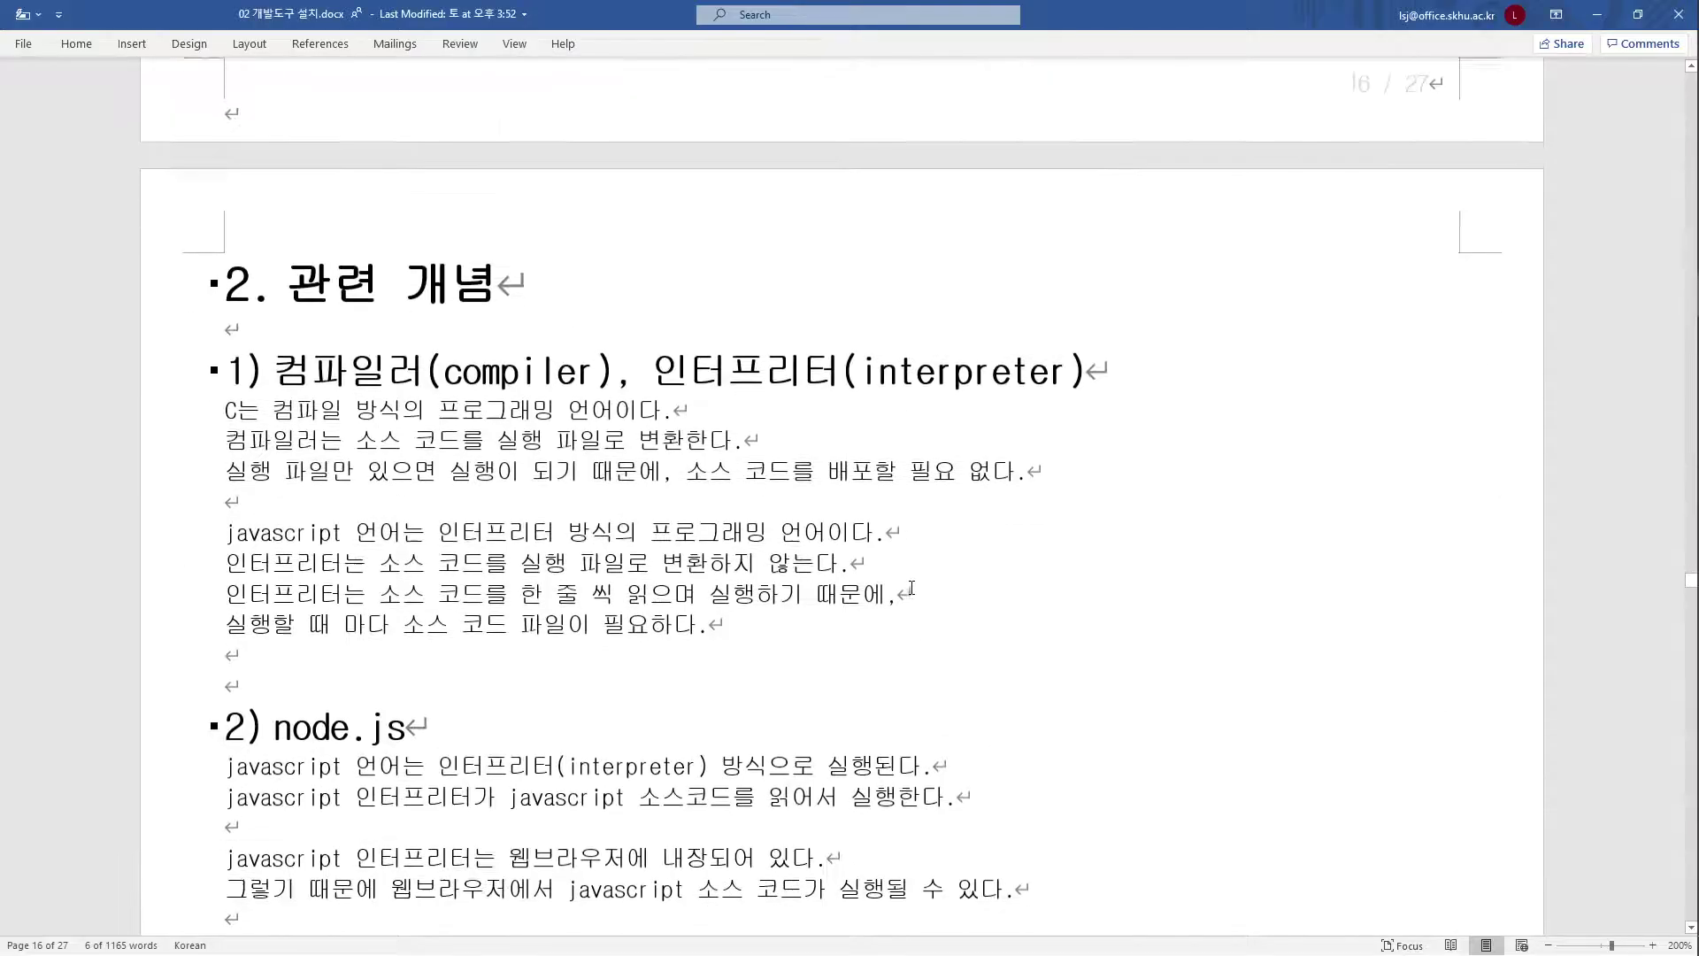
pyautogui.scroll(10, 911, 591)
pyautogui.scroll(10, 911, 591)
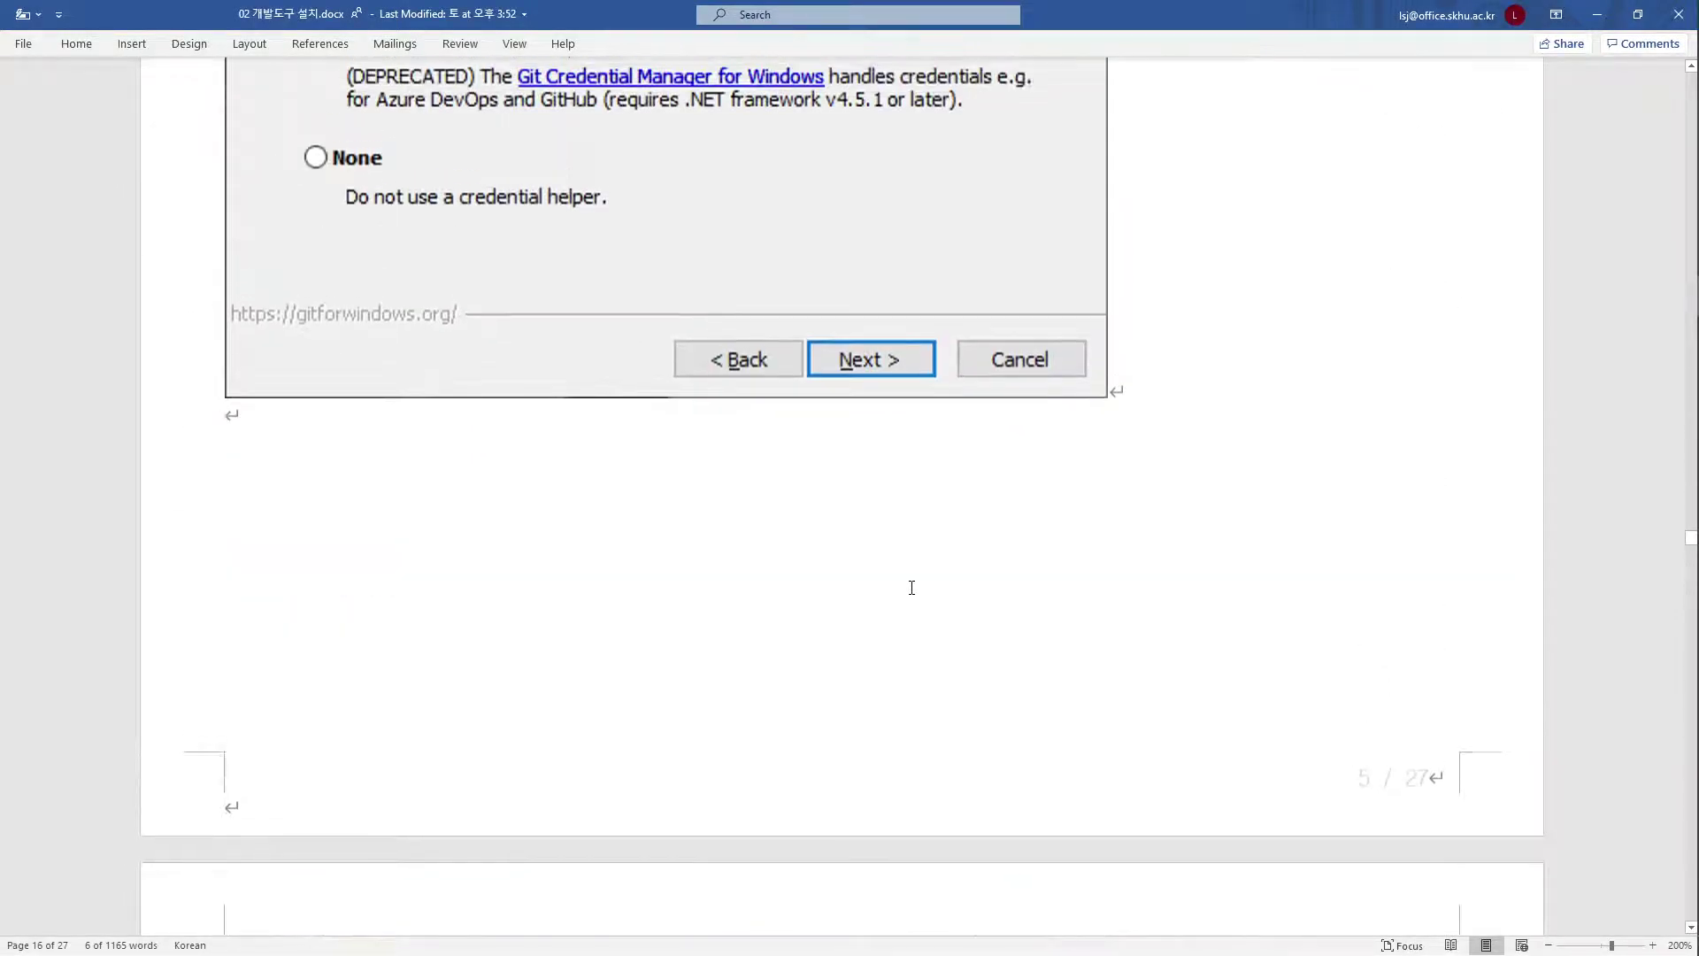
pyautogui.scroll(-10, 911, 591)
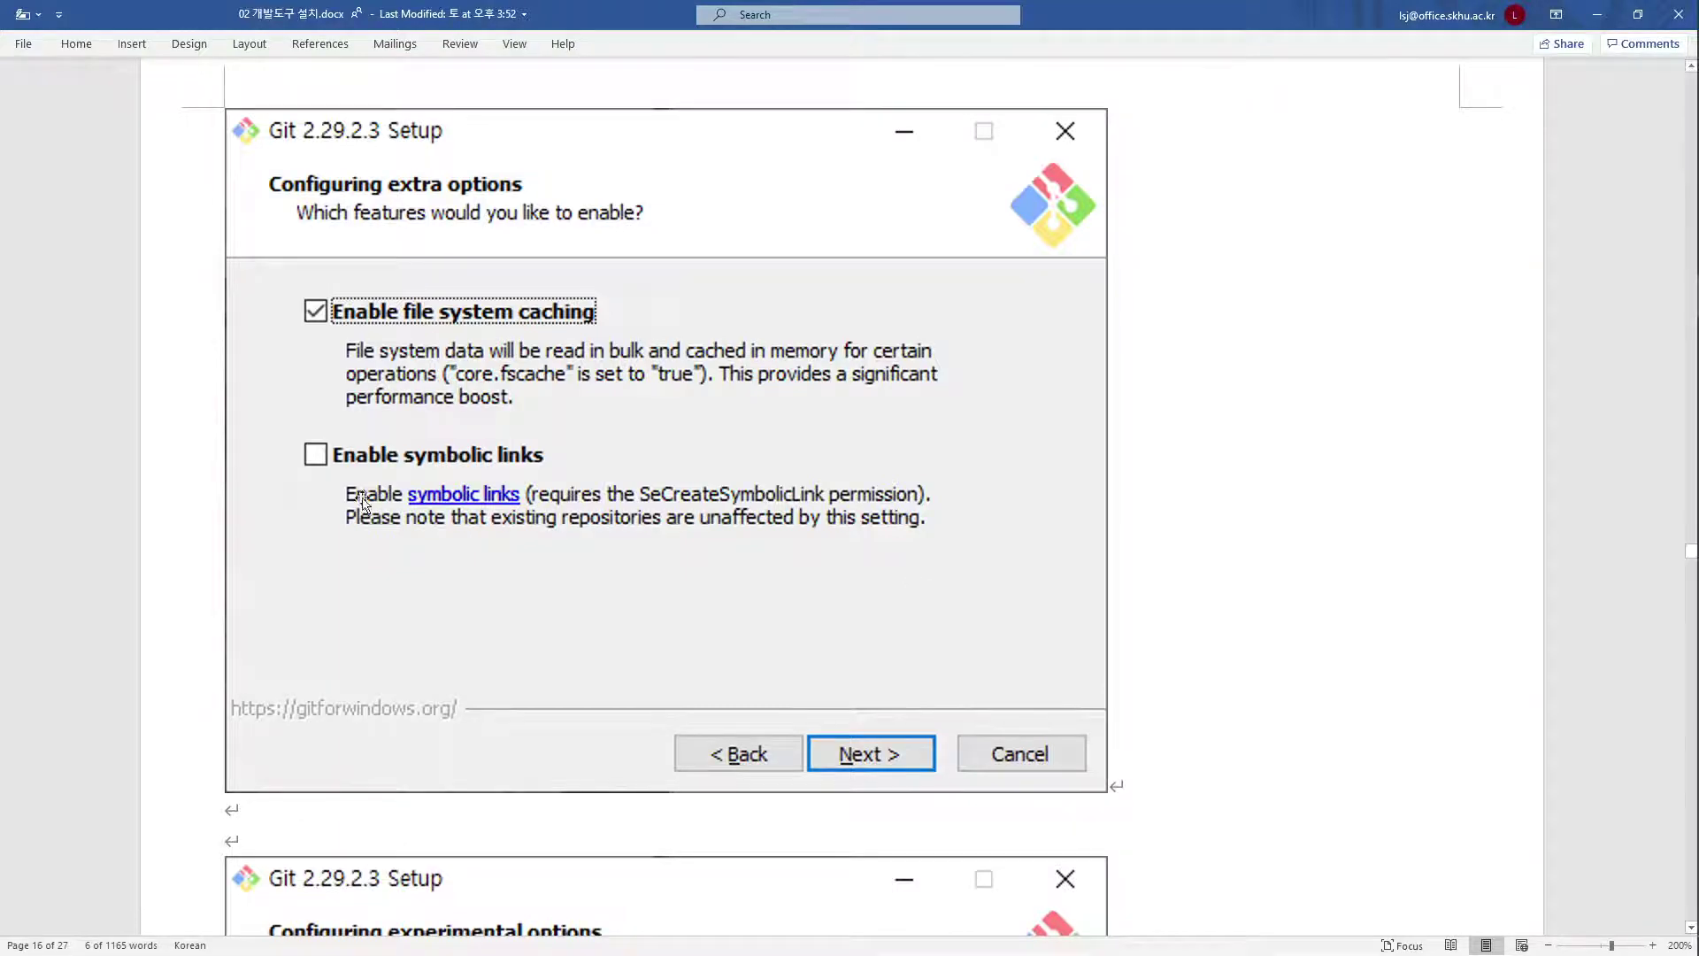
pyautogui.scroll(-4, 627, 478)
pyautogui.scroll(-15, 628, 479)
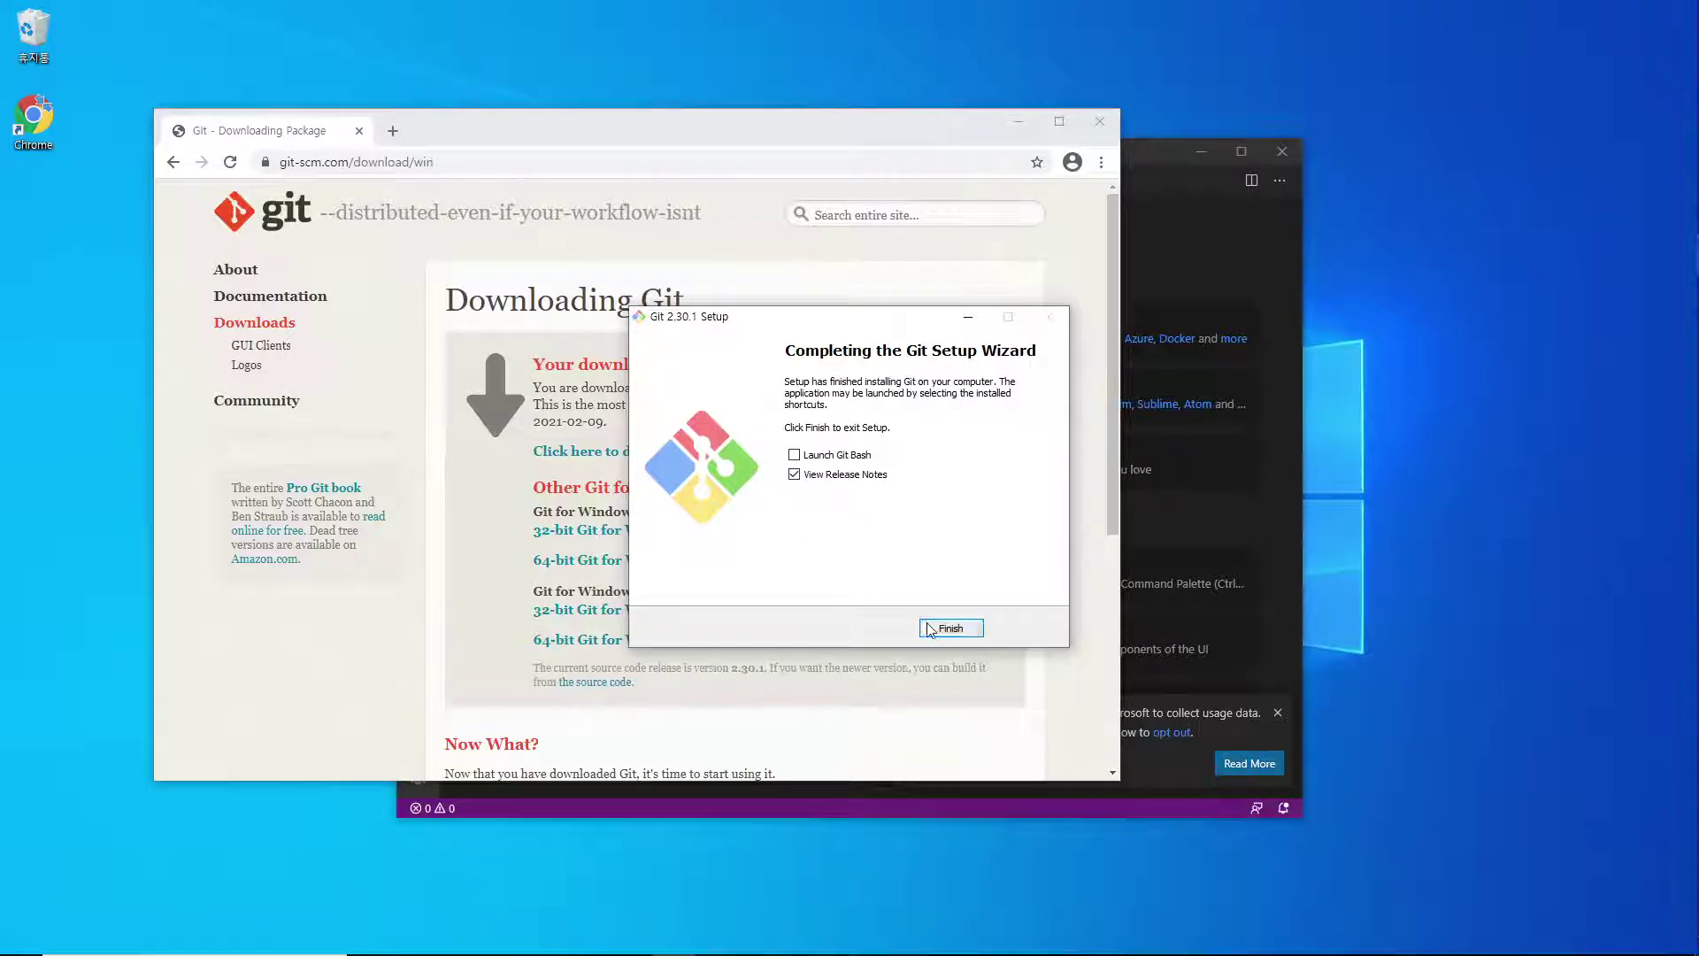
pyautogui.click(927, 623)
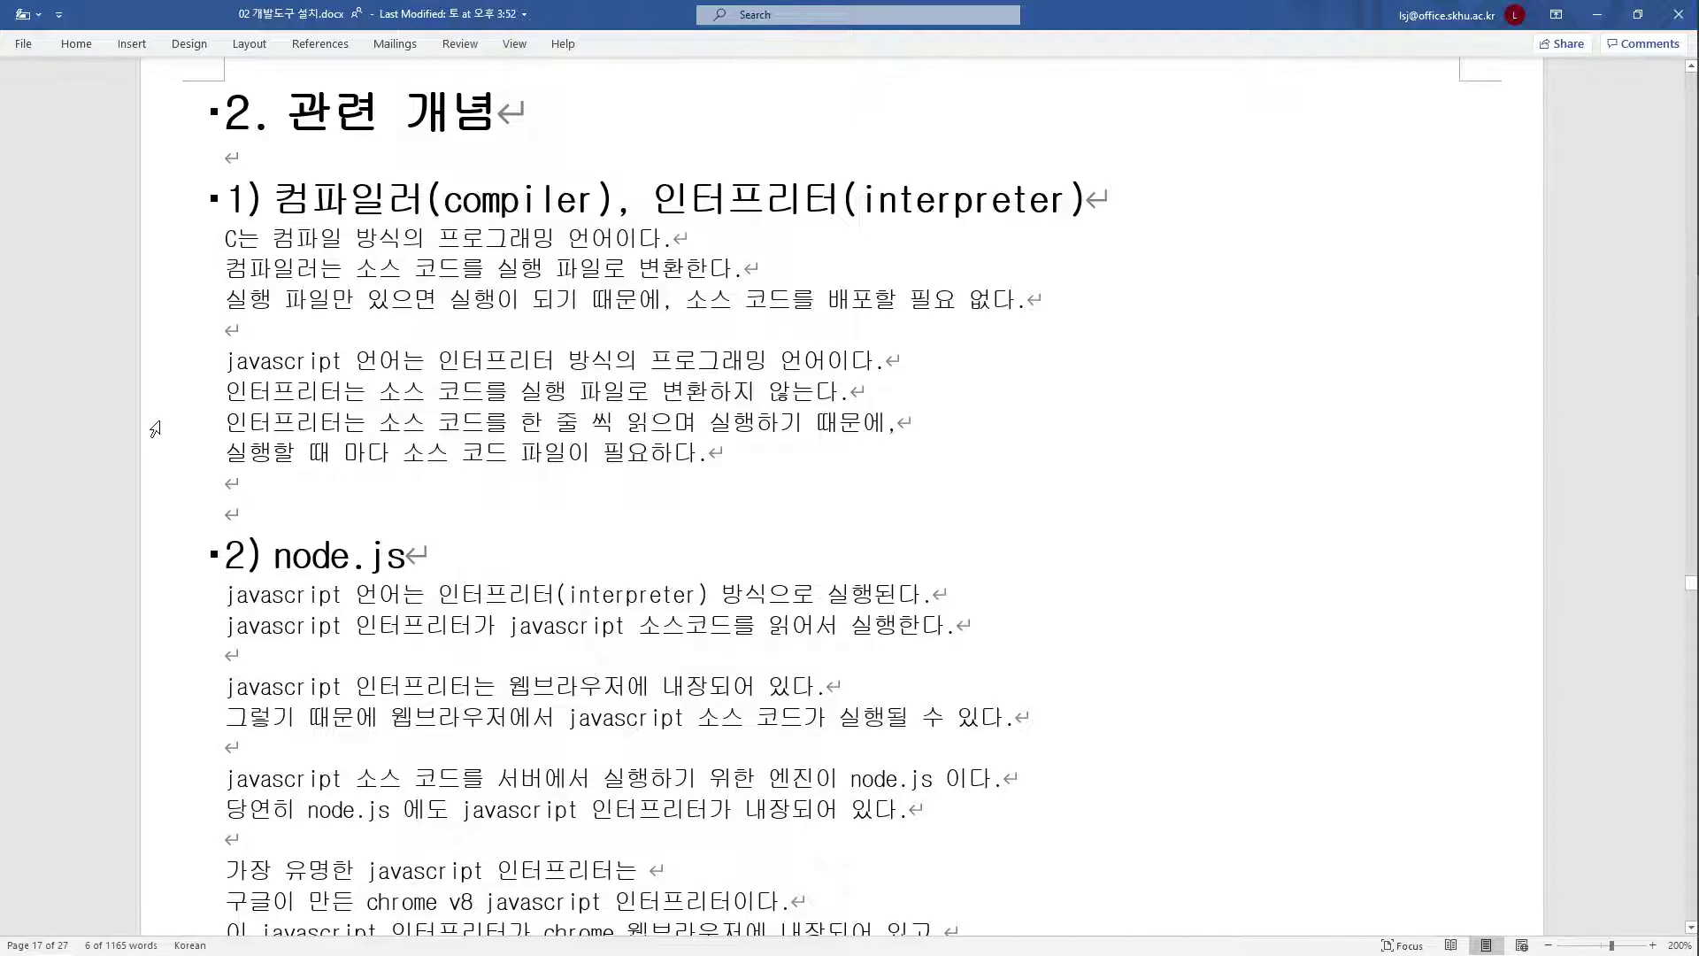
# Highlight the guide's last two lines on how interpreters run source code and the first line of the node.js section.
pyautogui.click(155, 453)
pyautogui.hotkey('shift', 'Up')
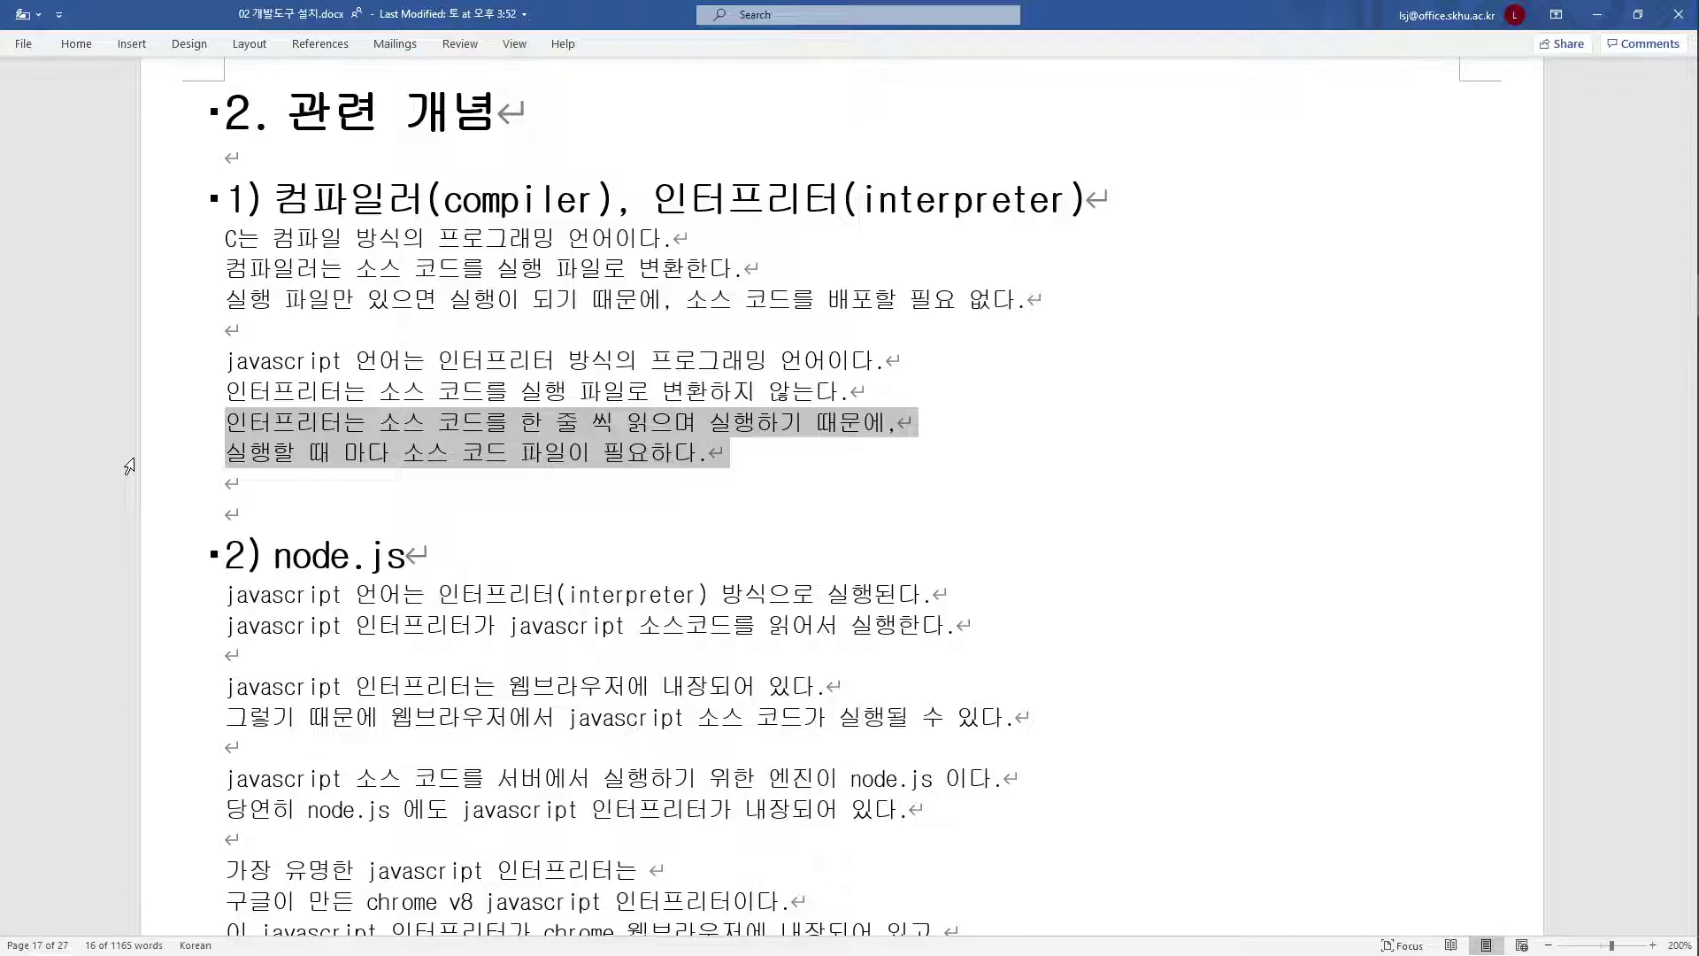
pyautogui.scroll(-3, 143, 457)
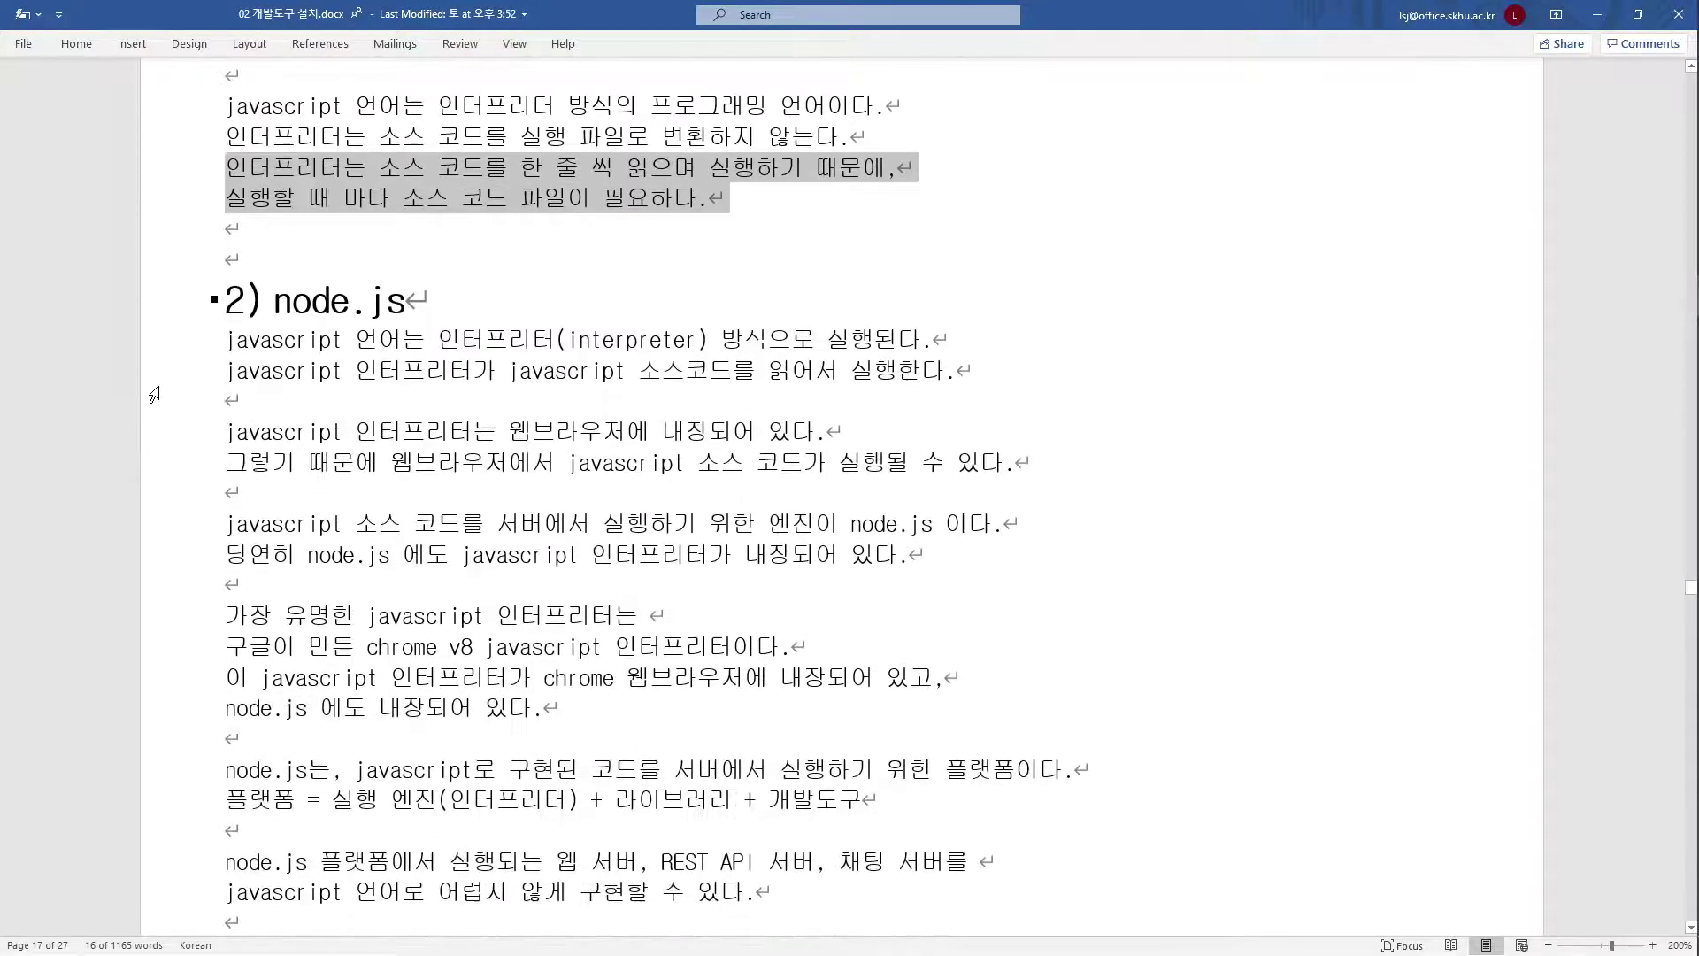
pyautogui.click(135, 318)
pyautogui.click(83, 354)
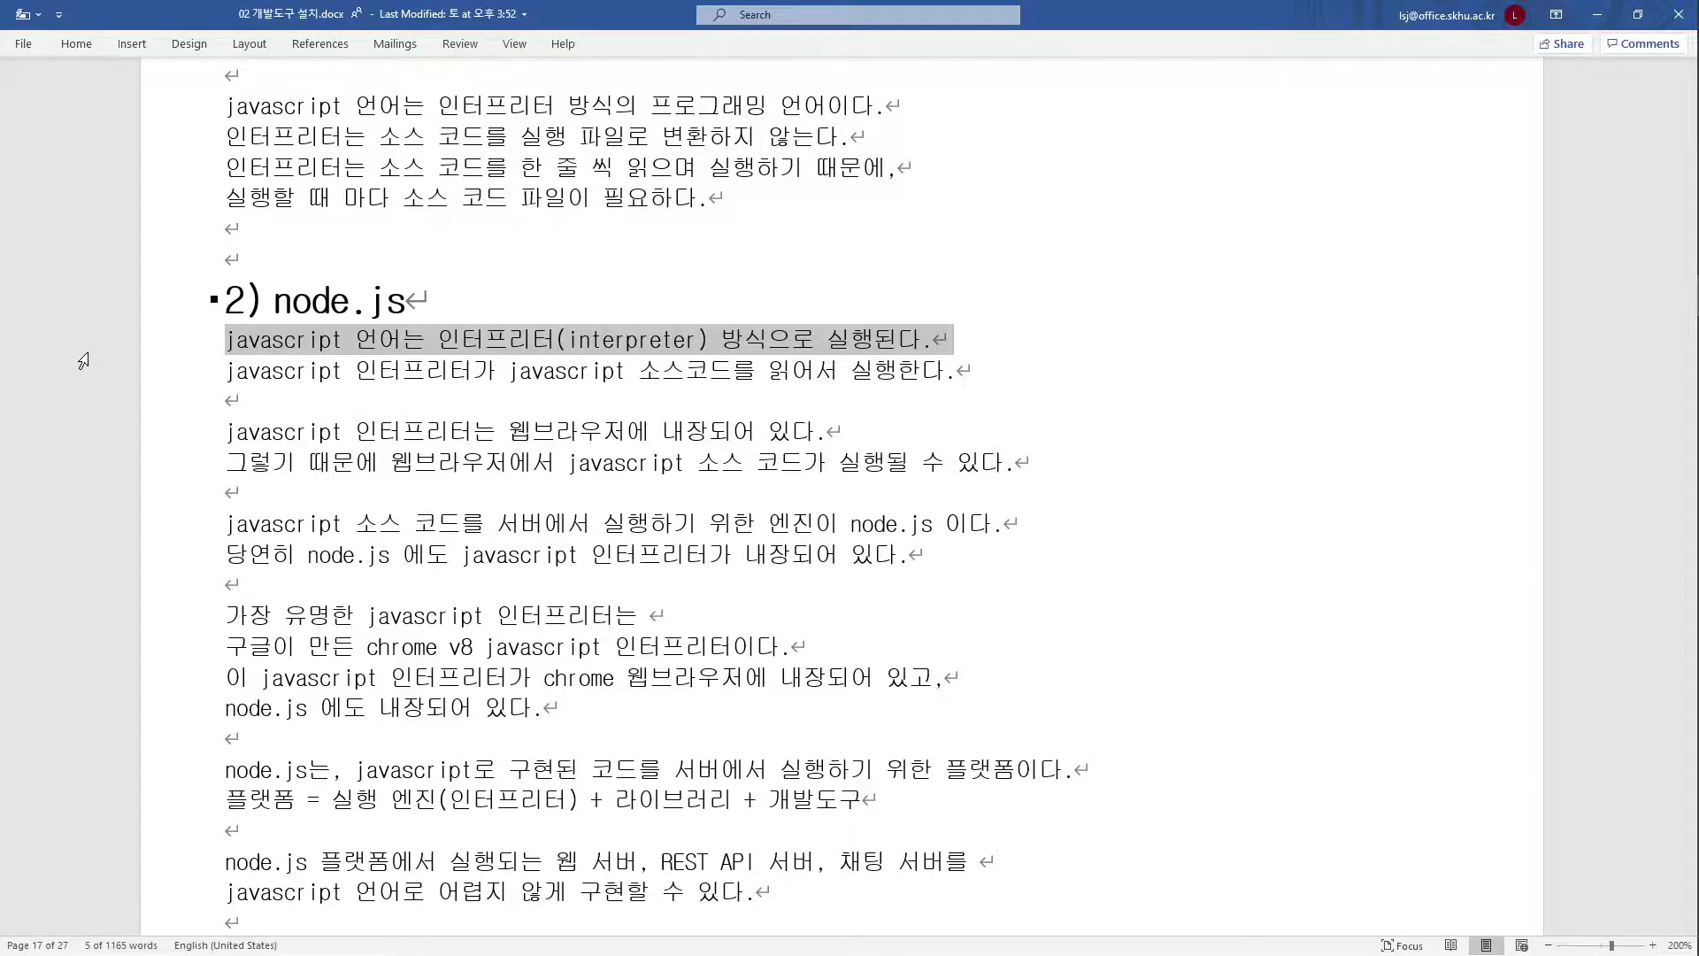
# Highlight and read the node.js section's lines about the Chrome V8 JavaScript interpreter built into Chrome and node.js.
pyautogui.scroll(-1, 159, 333)
pyautogui.click(153, 445)
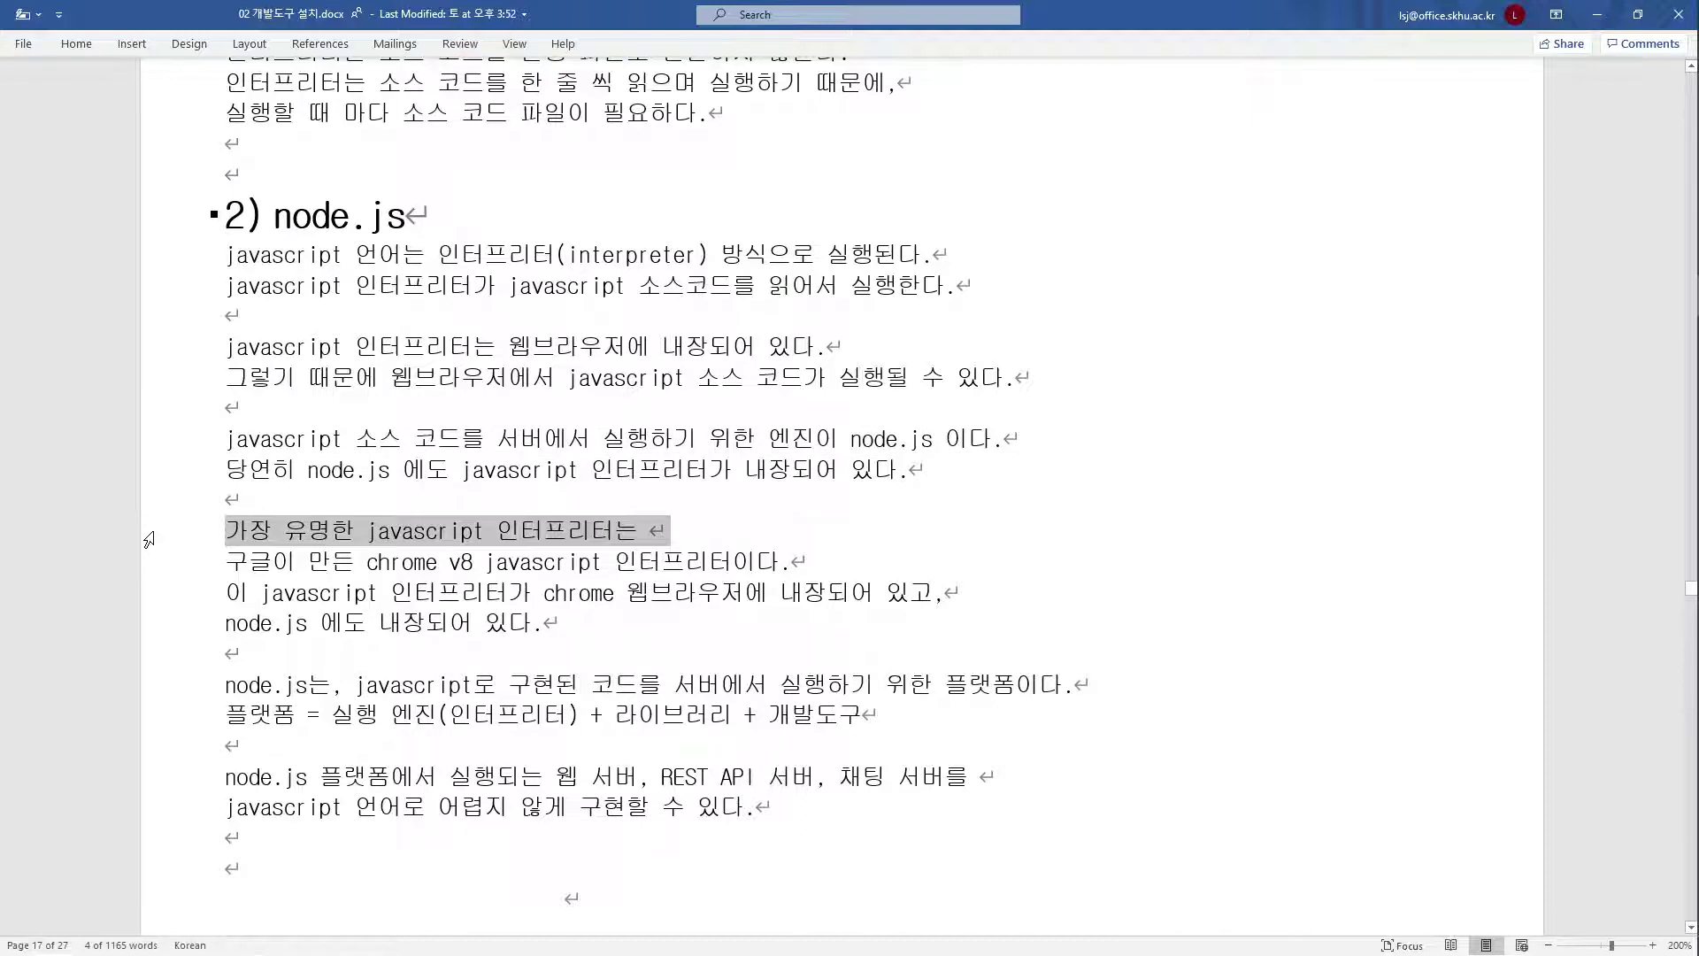
pyautogui.click(133, 573)
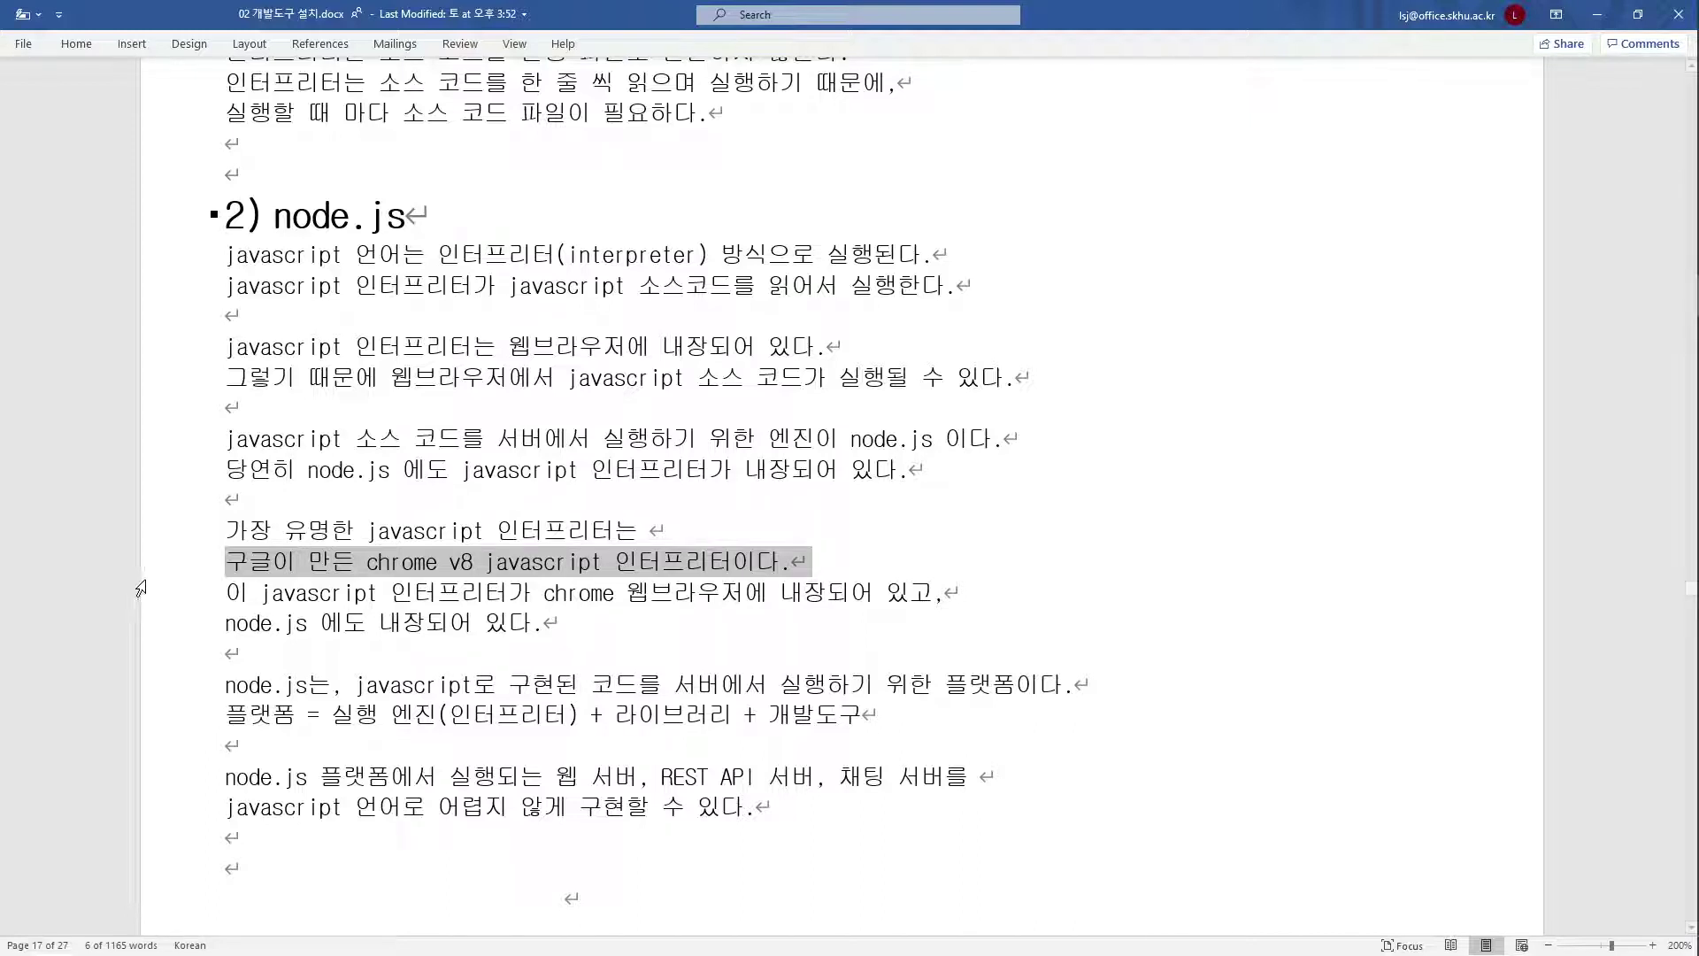
pyautogui.click(154, 600)
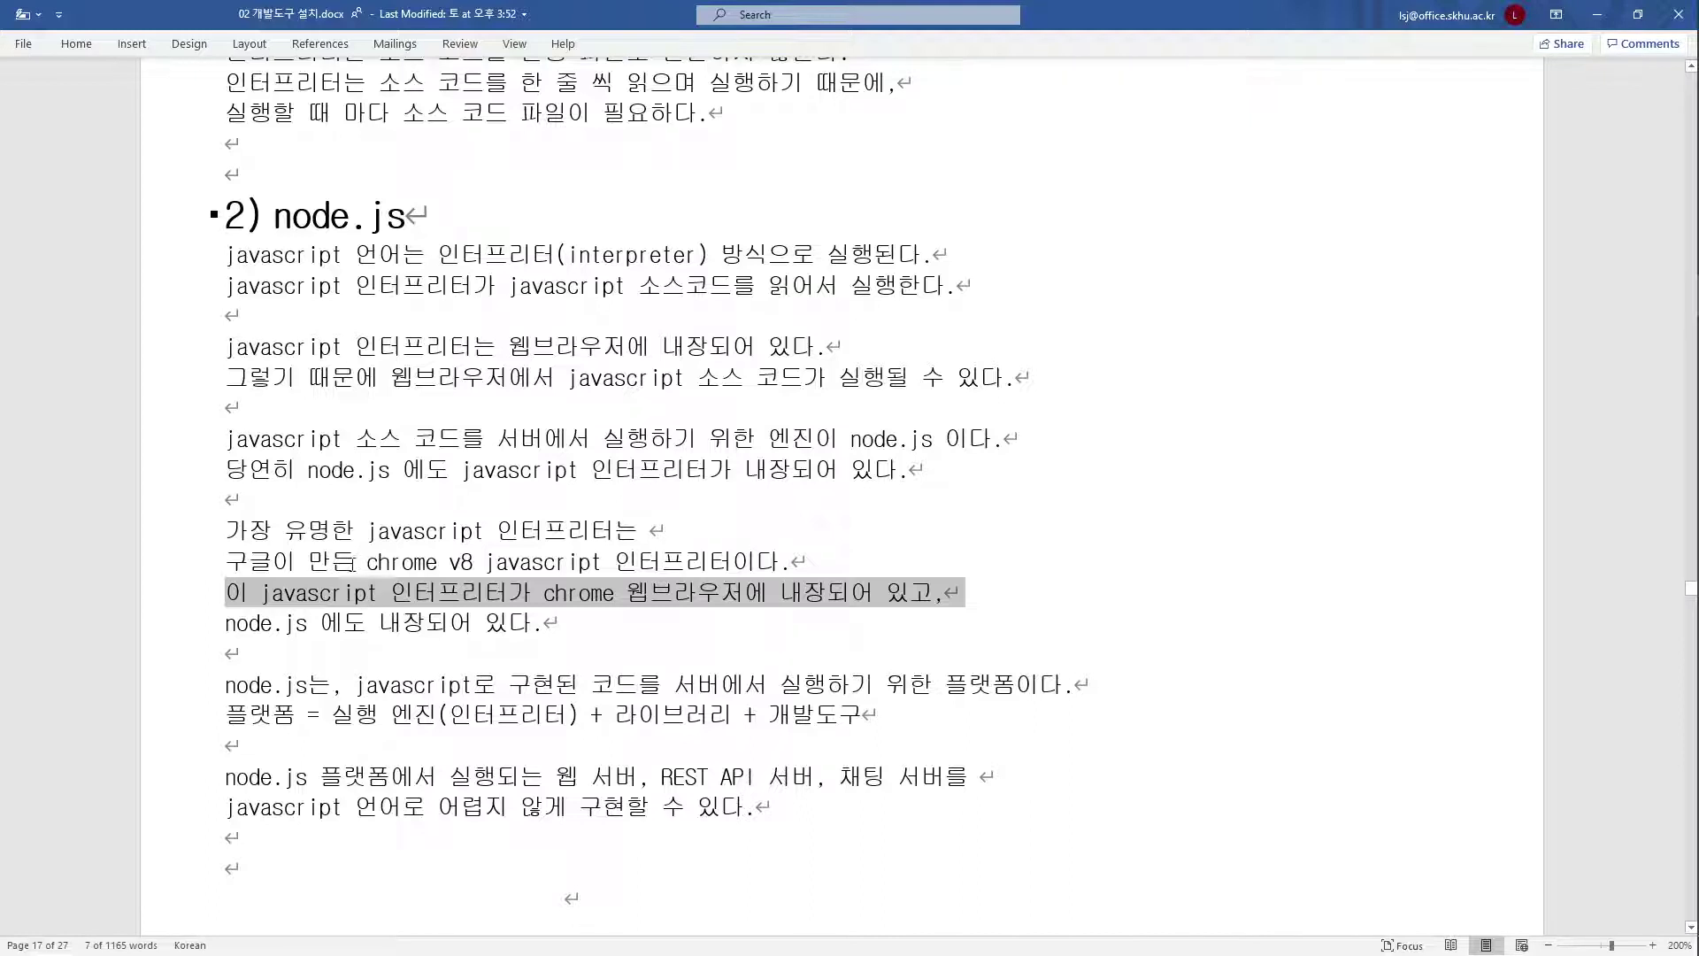
pyautogui.moveTo(355, 564); pyautogui.dragTo(729, 564)
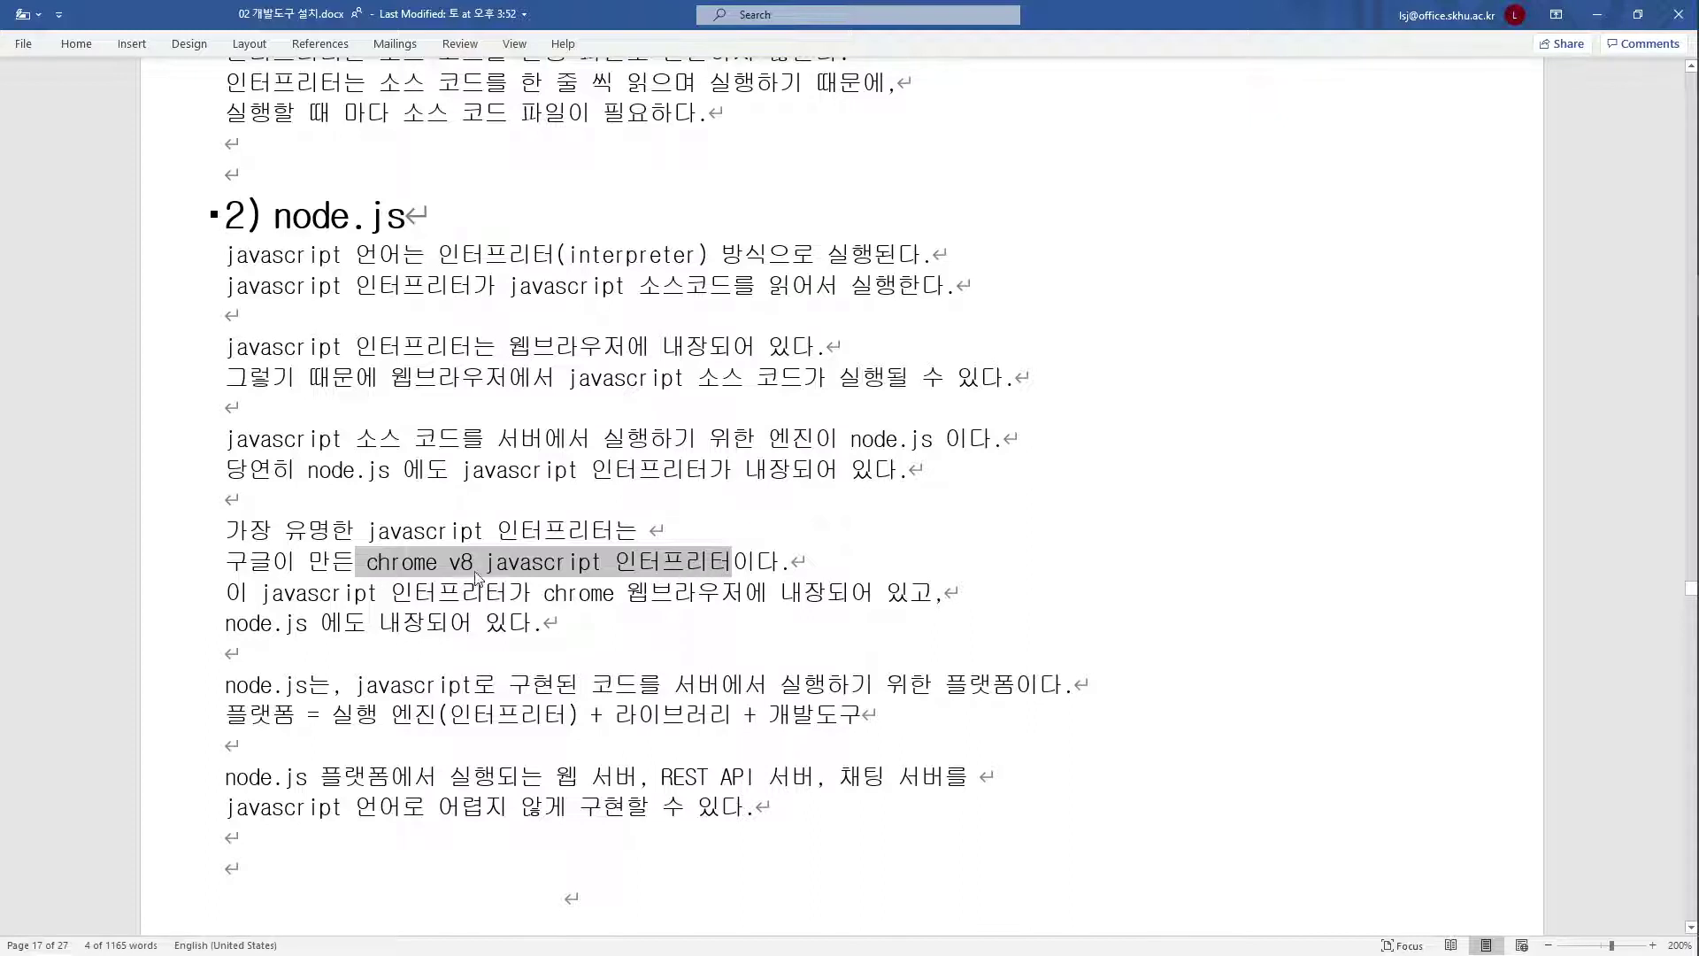
pyautogui.click(111, 635)
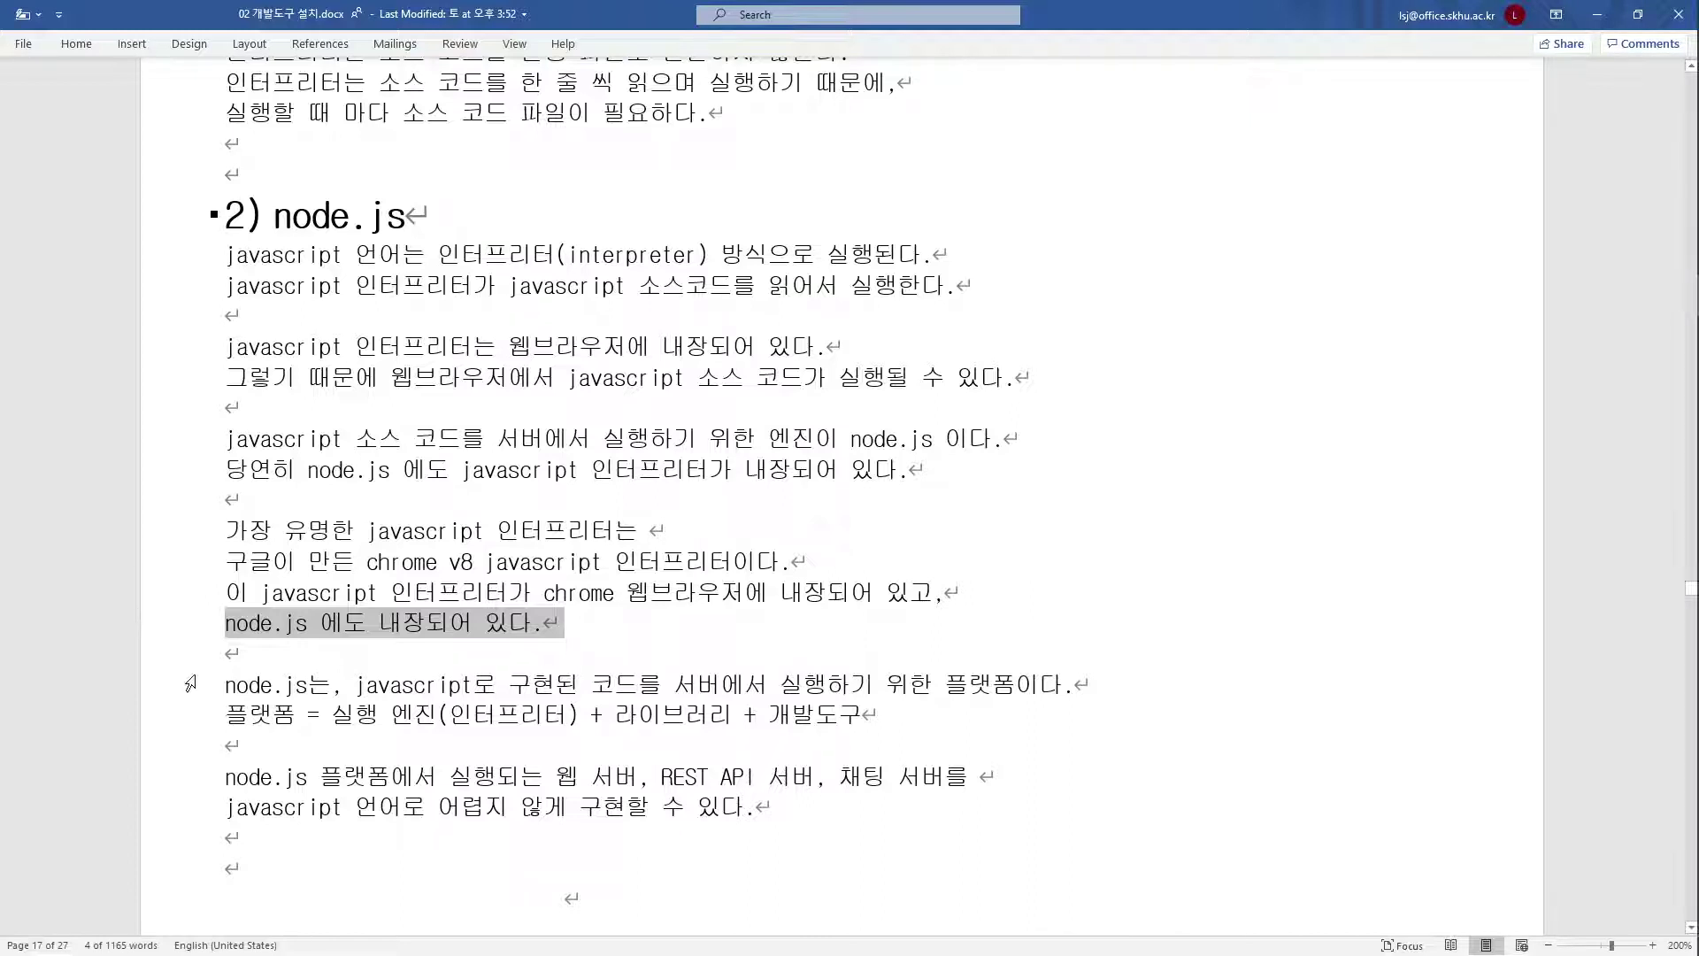
# Highlight the lines describing node.js as a platform and what a platform consists of, and mark the node.js heading.
pyautogui.click(150, 694)
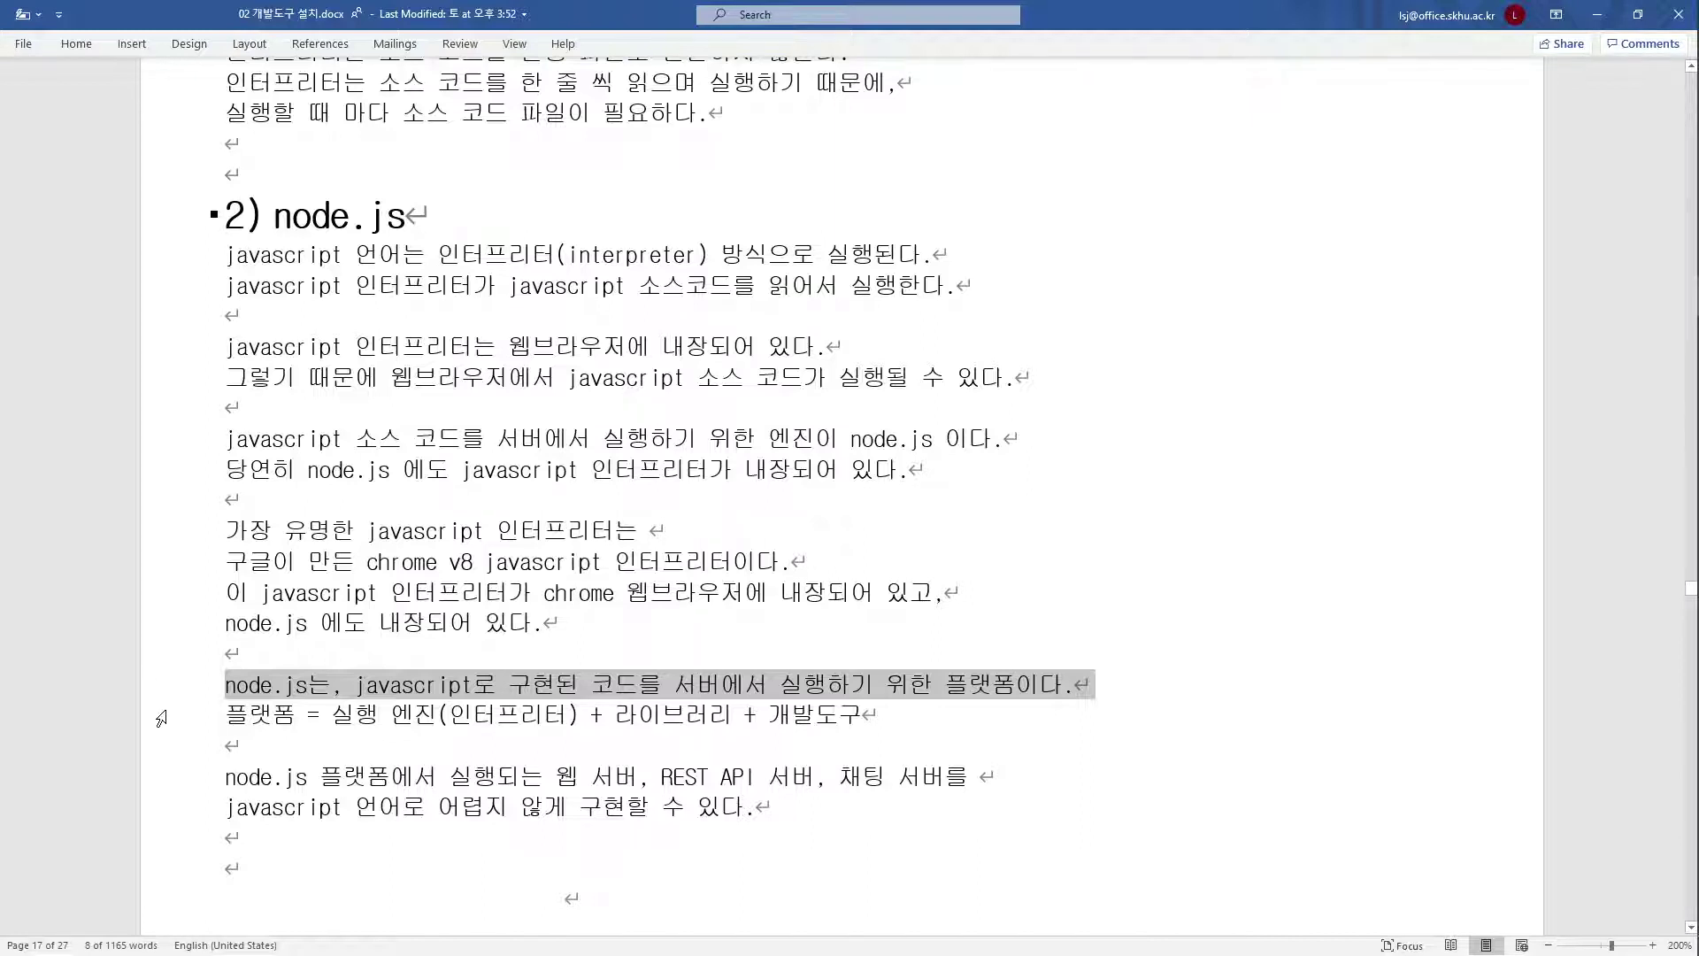
pyautogui.click(157, 714)
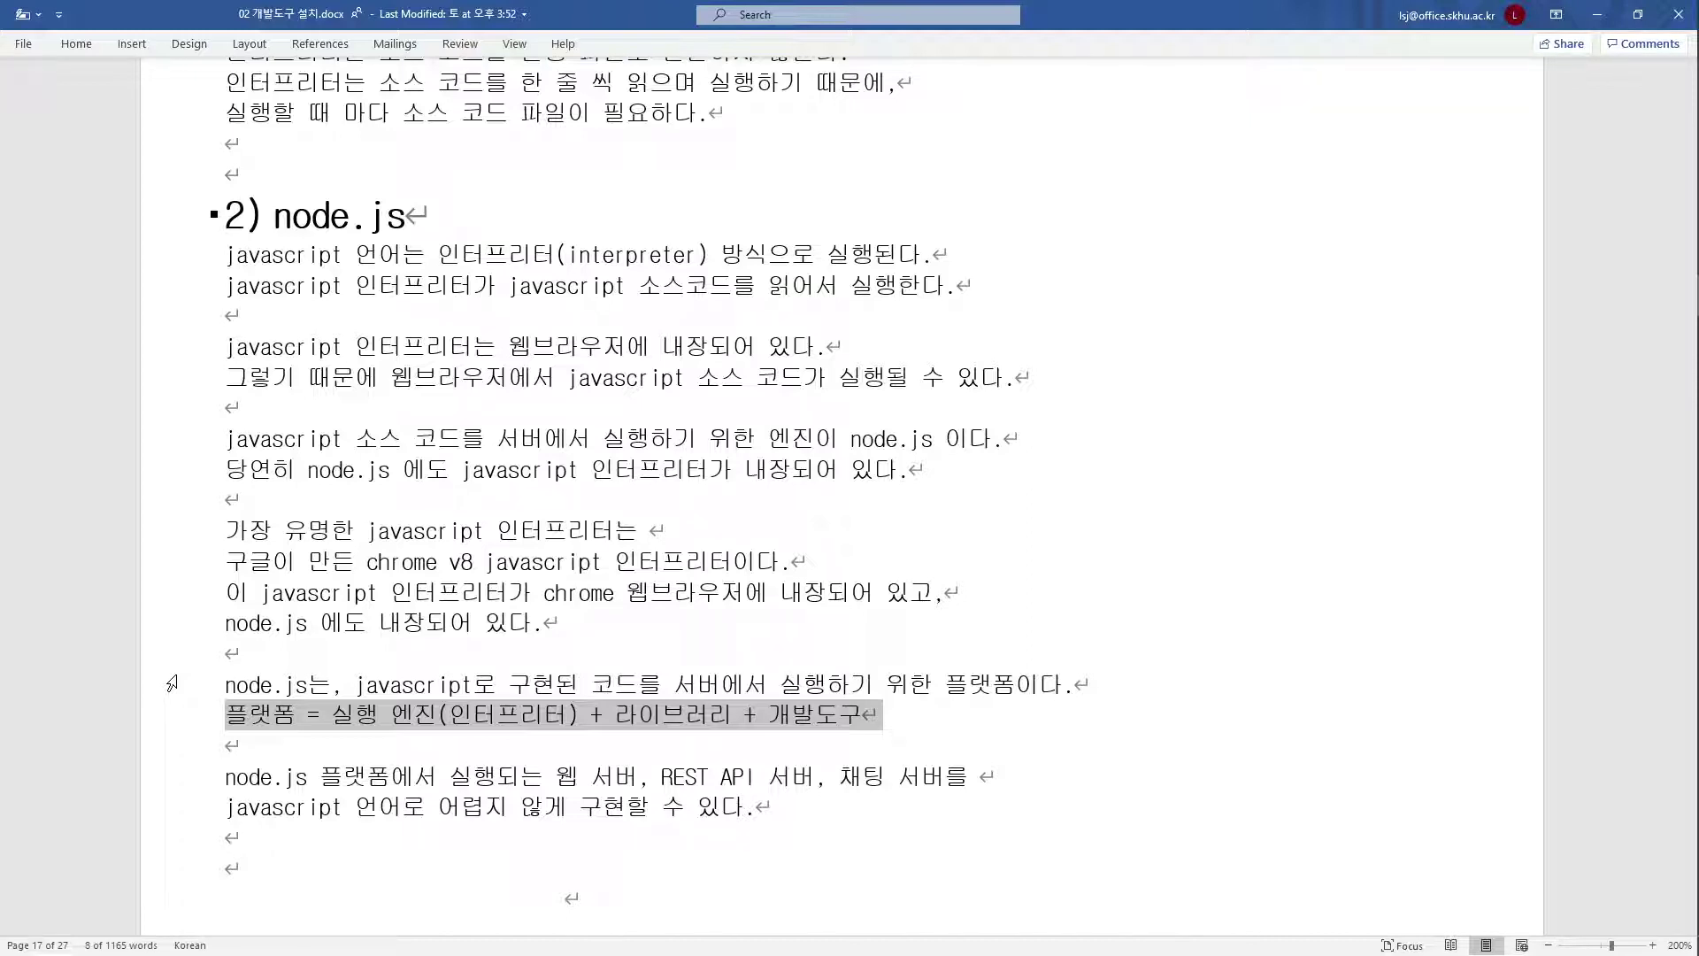
pyautogui.click(478, 836)
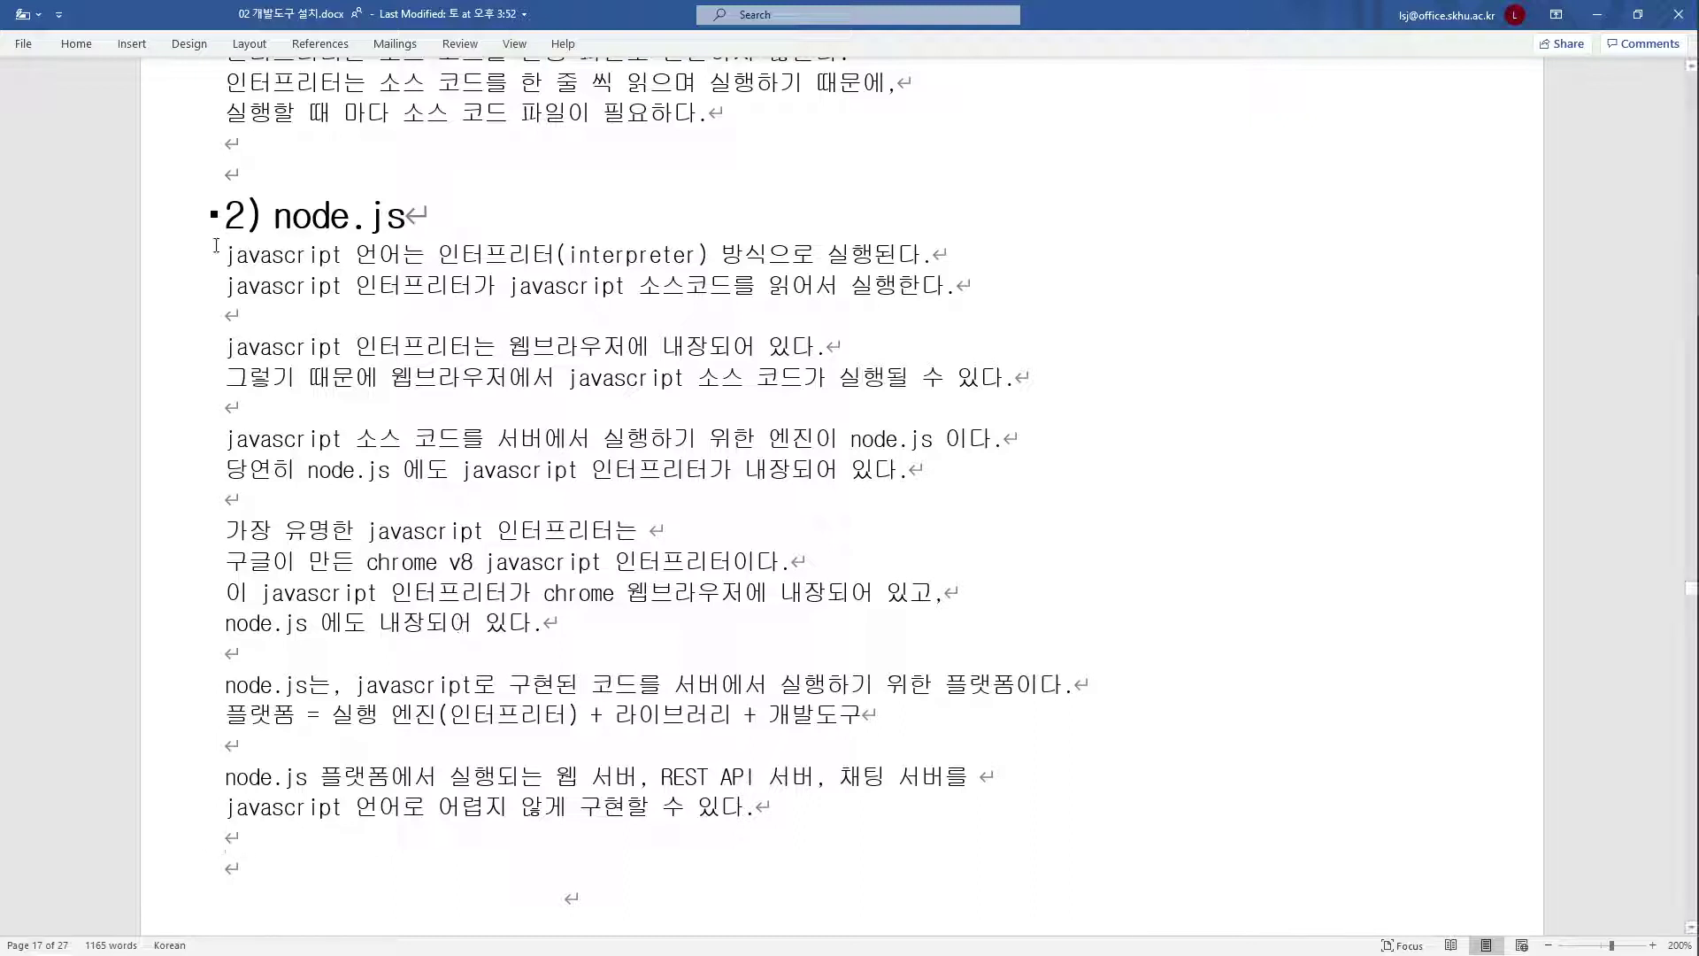
pyautogui.click(165, 225)
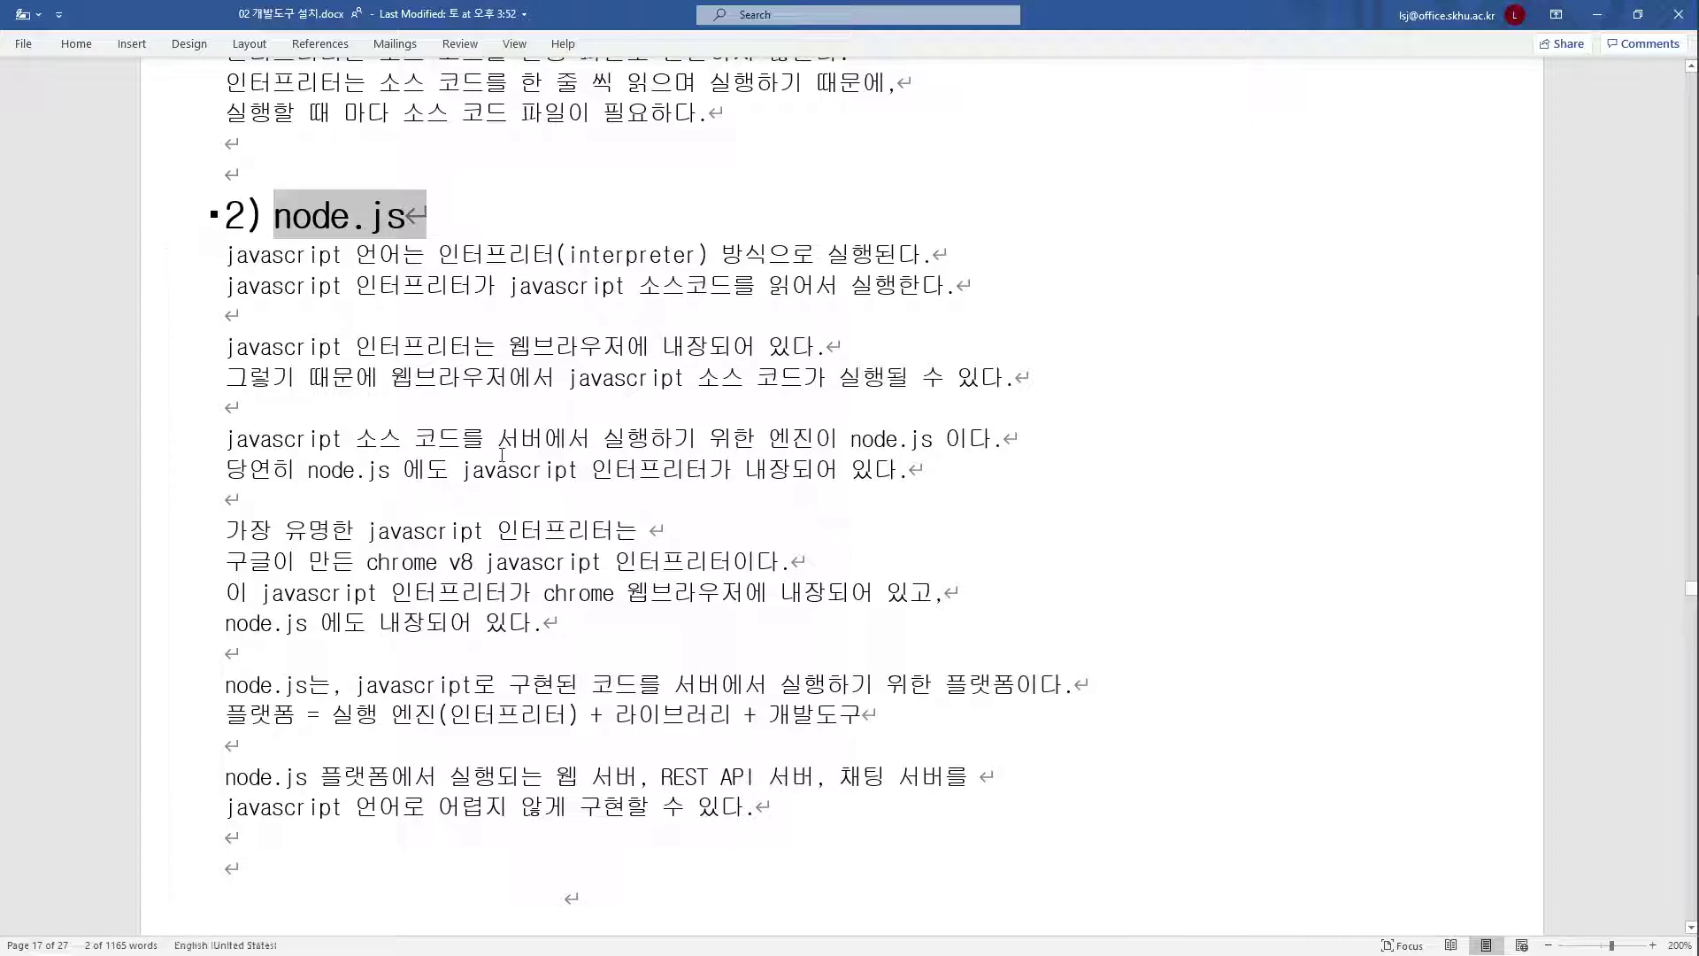
# Go to the guide's terminal section and highlight the line explaining the Linux terminal, clearing the selection at the end.
pyautogui.scroll(-10, 502, 454)
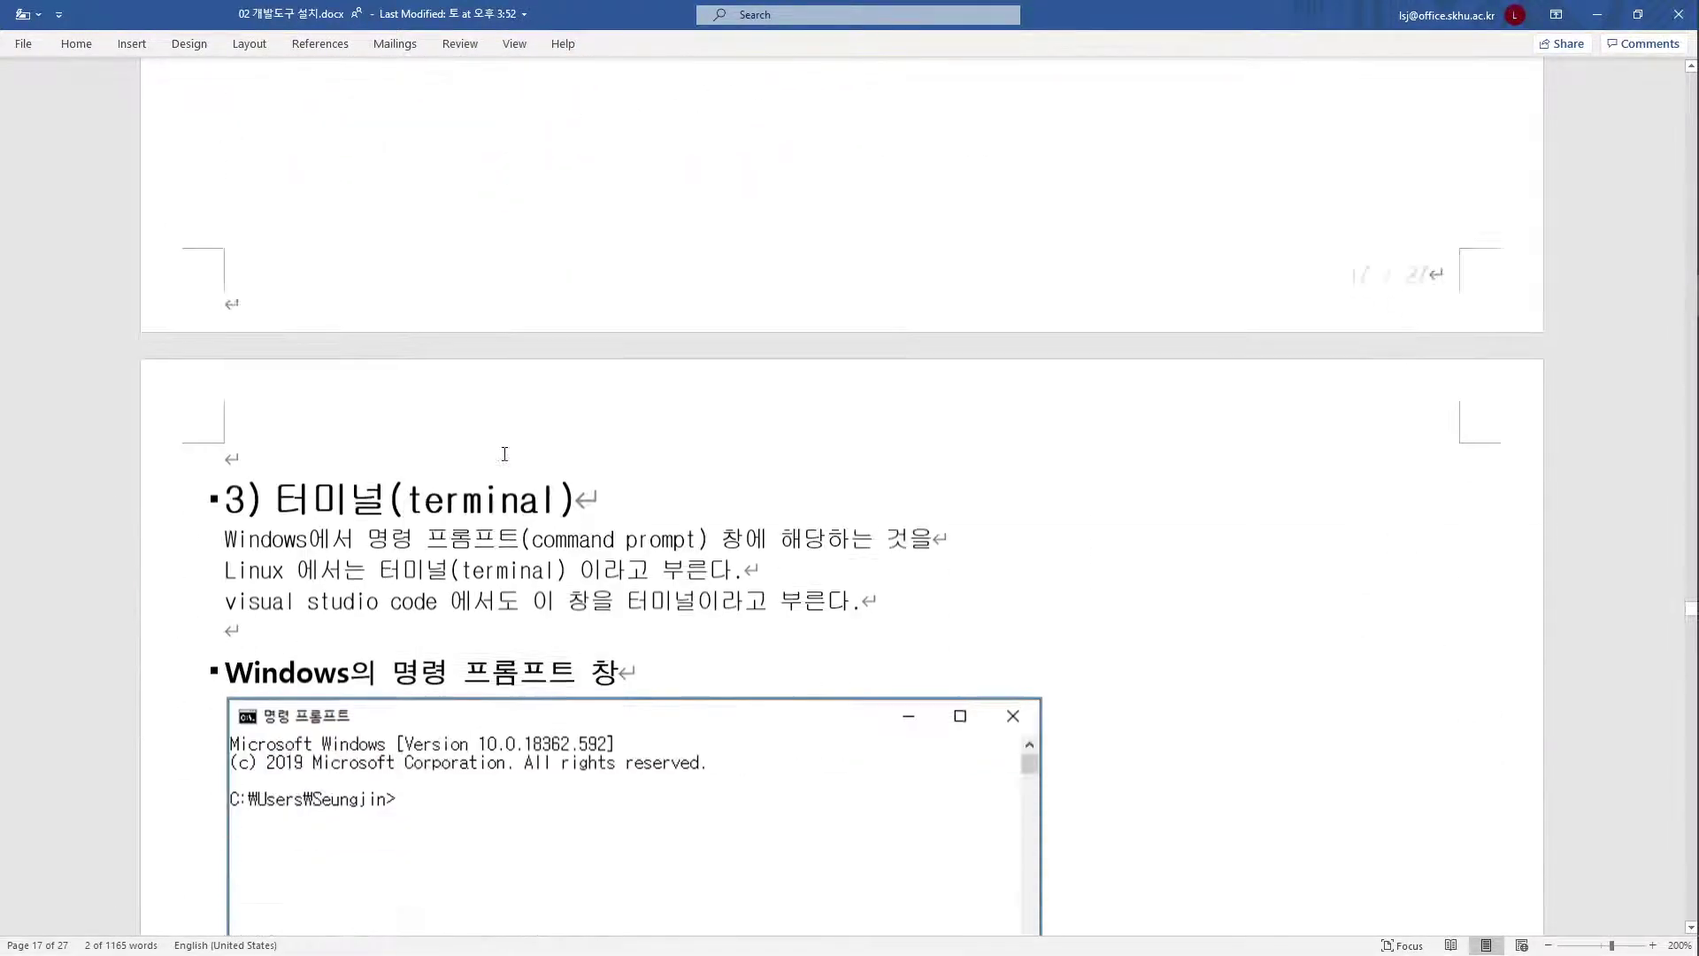
pyautogui.scroll(-4, 504, 454)
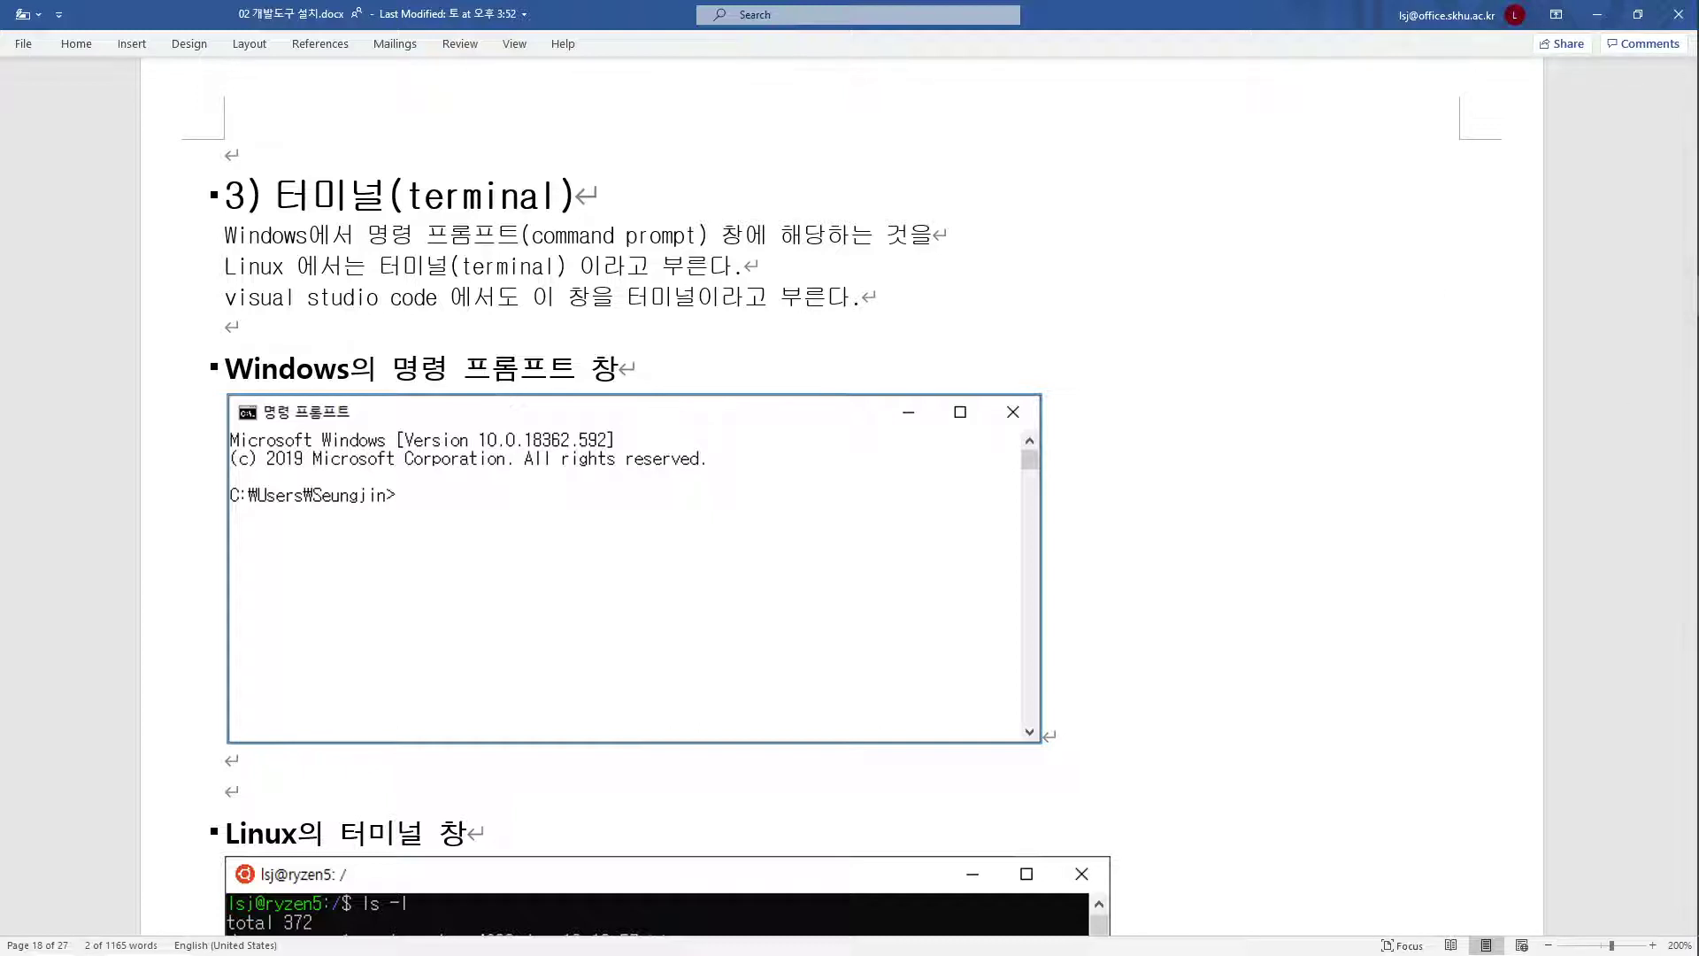
pyautogui.click(158, 272)
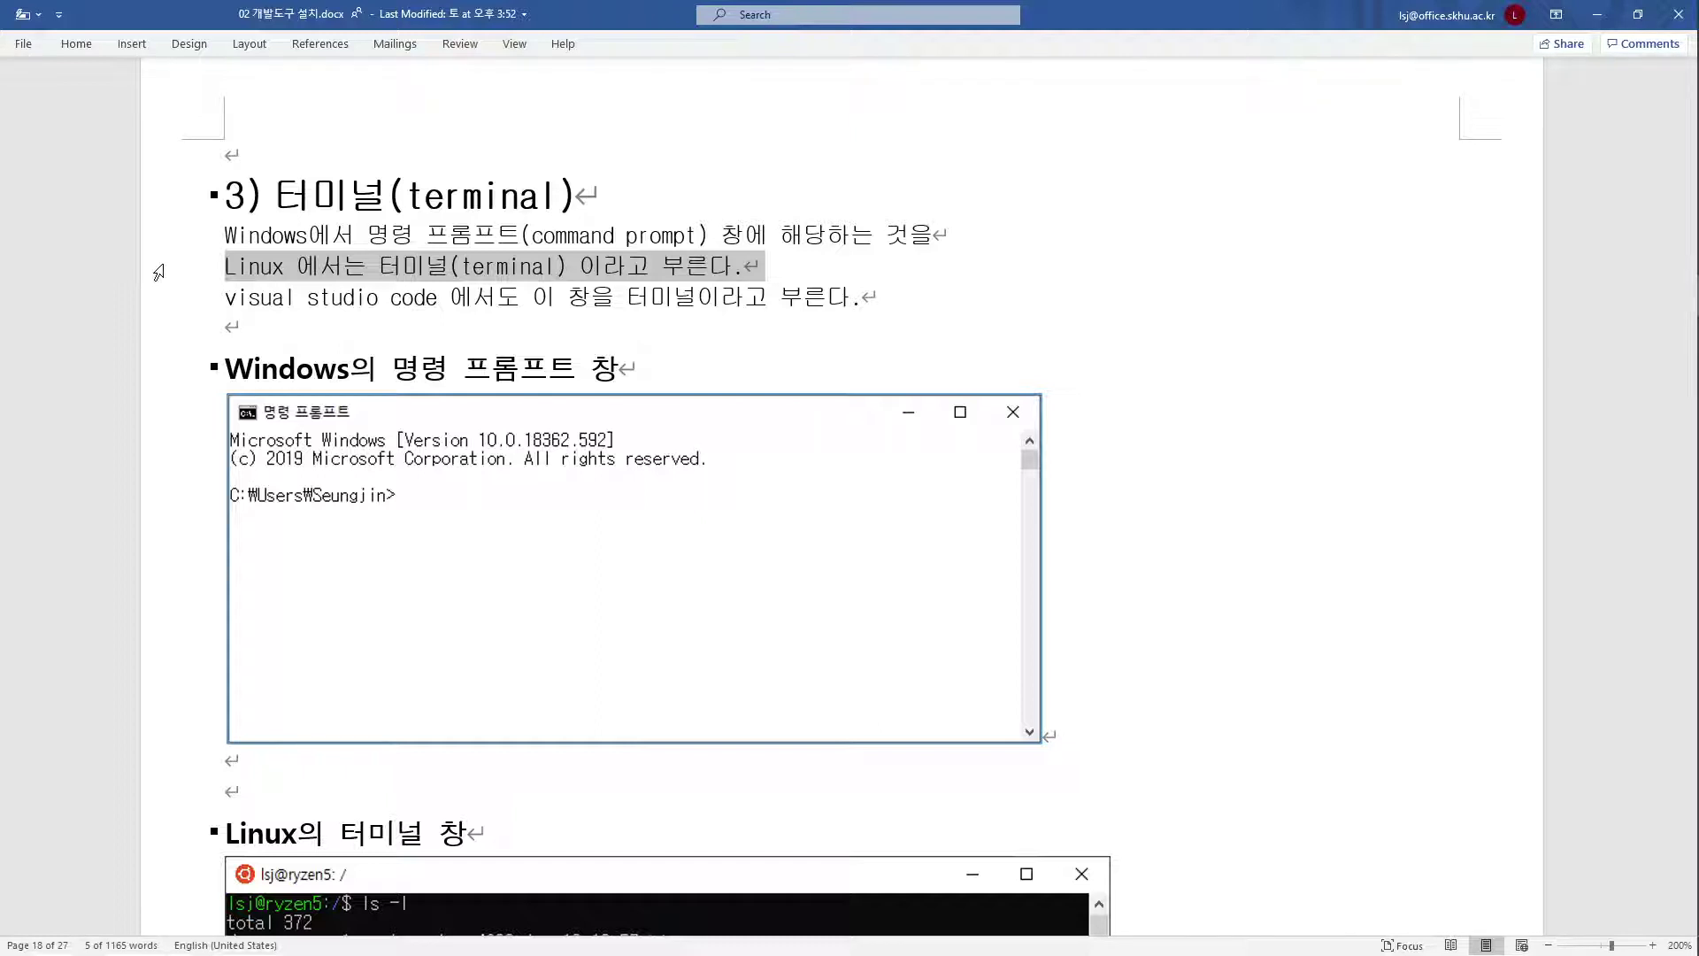
pyautogui.click(208, 266)
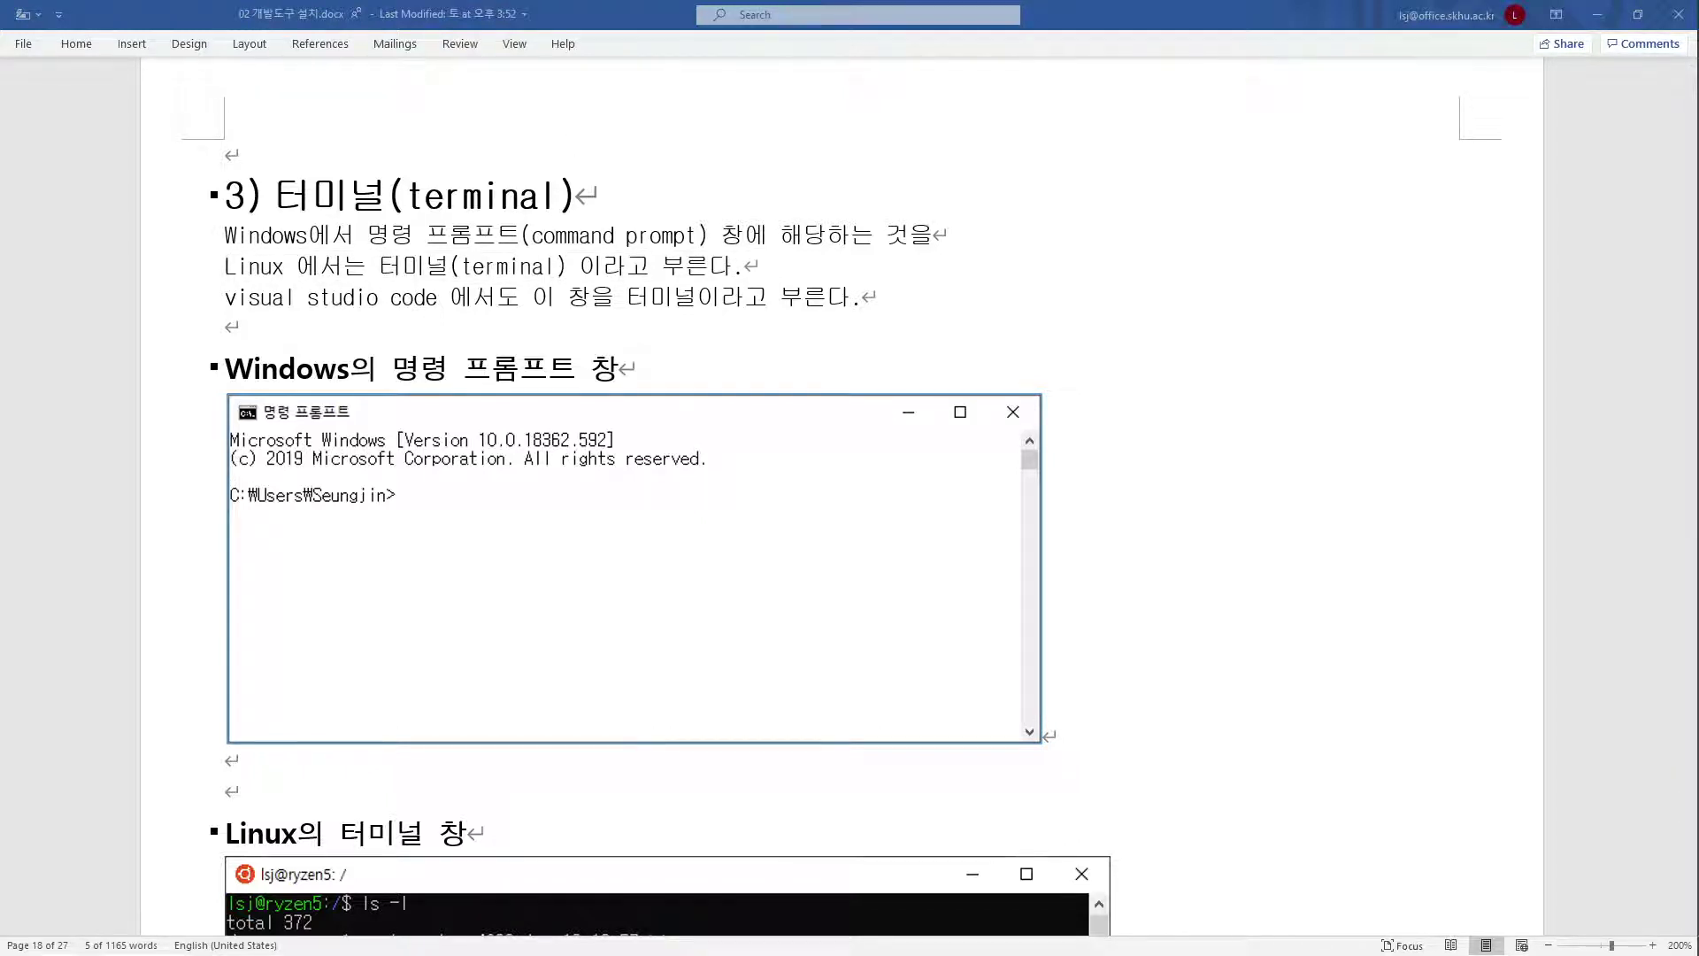
# Switch to the Command Prompt window, move it higher over the guide and list the user folder's contents with dir.
pyautogui.hotkey('alt', 'Tab')
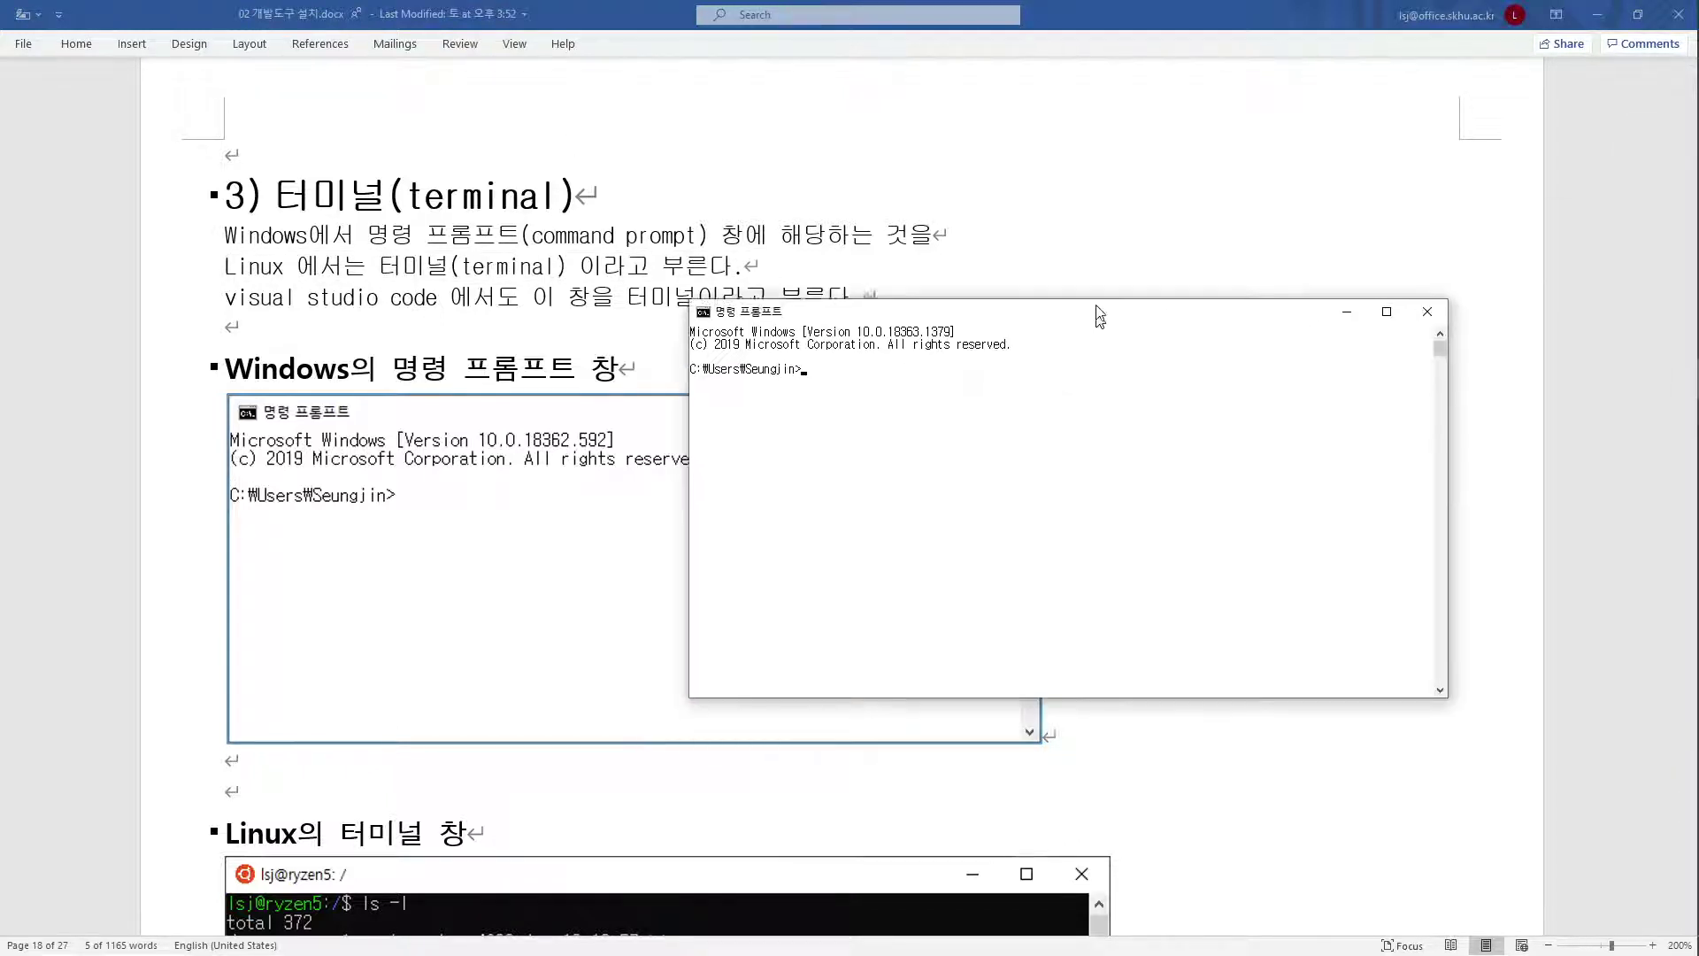
pyautogui.moveTo(1090, 306); pyautogui.dragTo(1051, 232)
pyautogui.moveTo(931, 344); pyautogui.dragTo(942, 323)
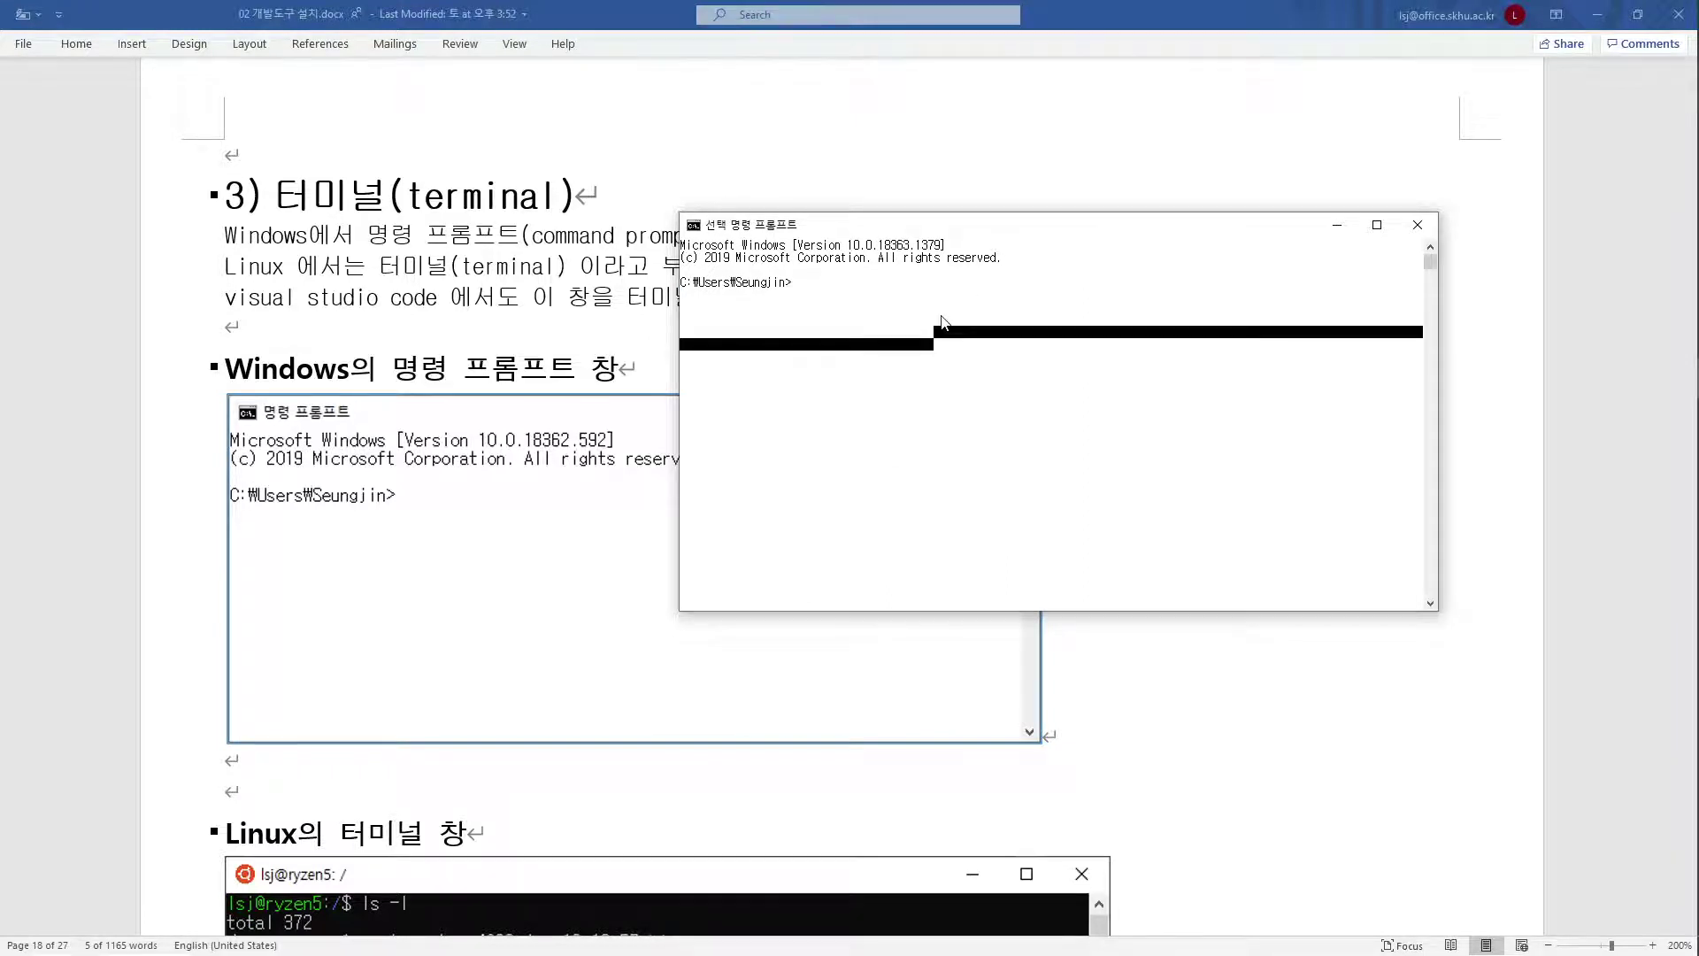
pyautogui.click(944, 323)
pyautogui.write('dir')
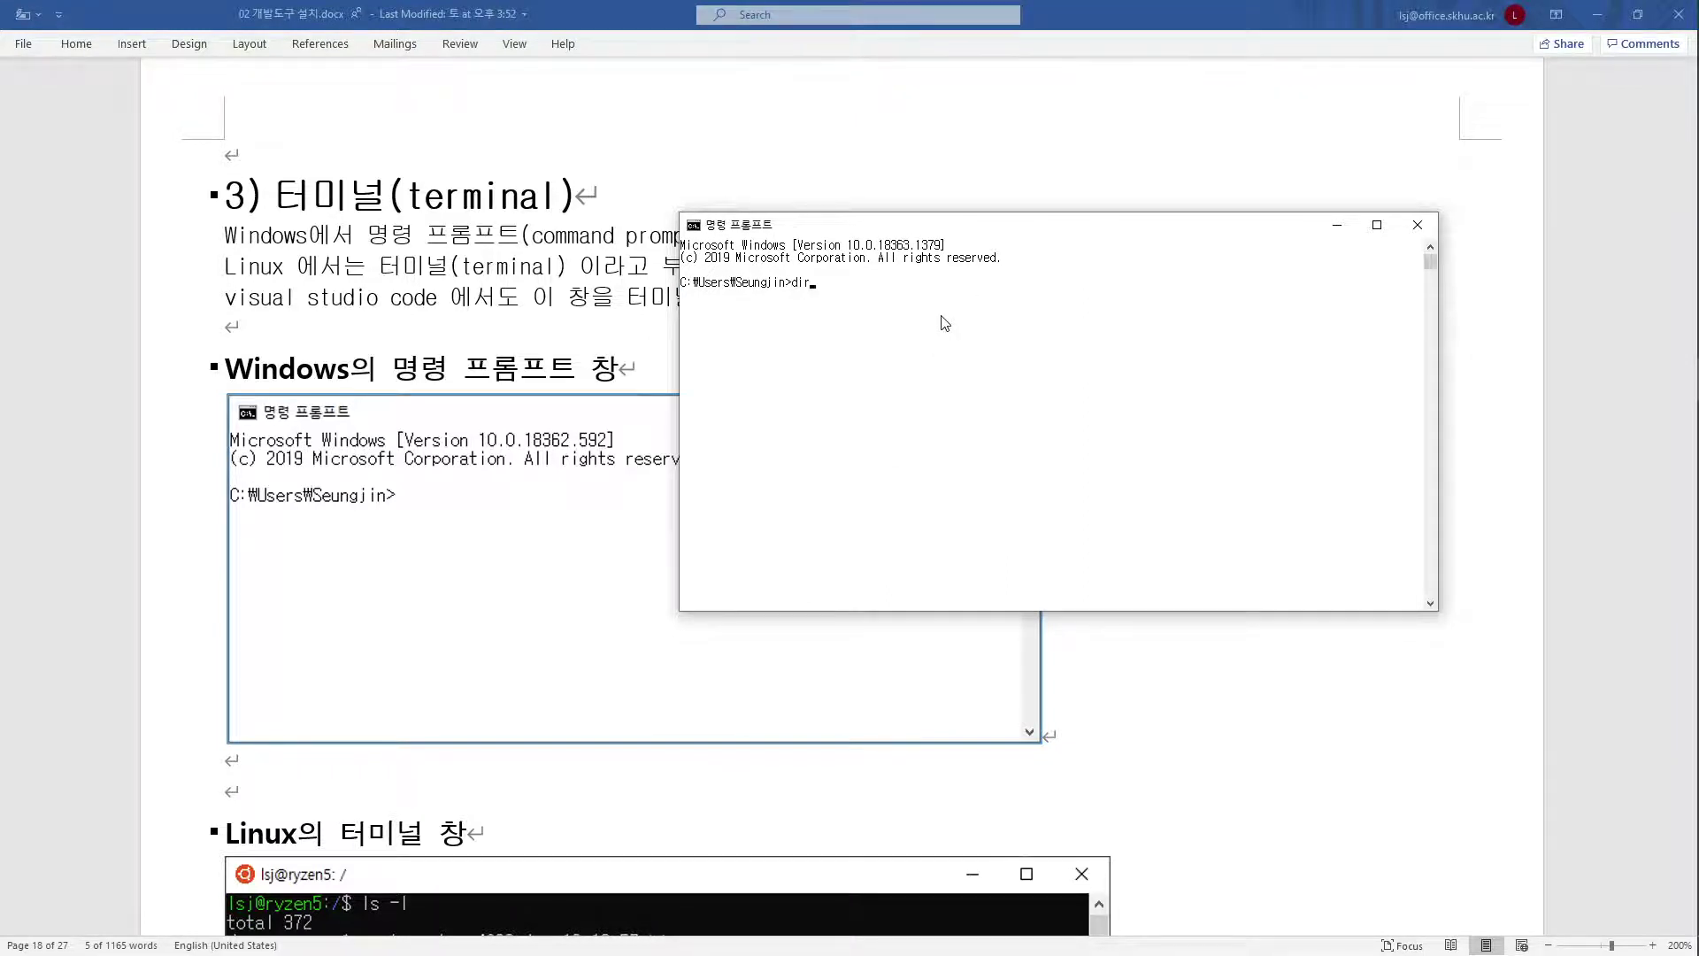
pyautogui.press('Return')
pyautogui.press('BackSpace')
pyautogui.press('BackSpace')
pyautogui.press('BackSpace')
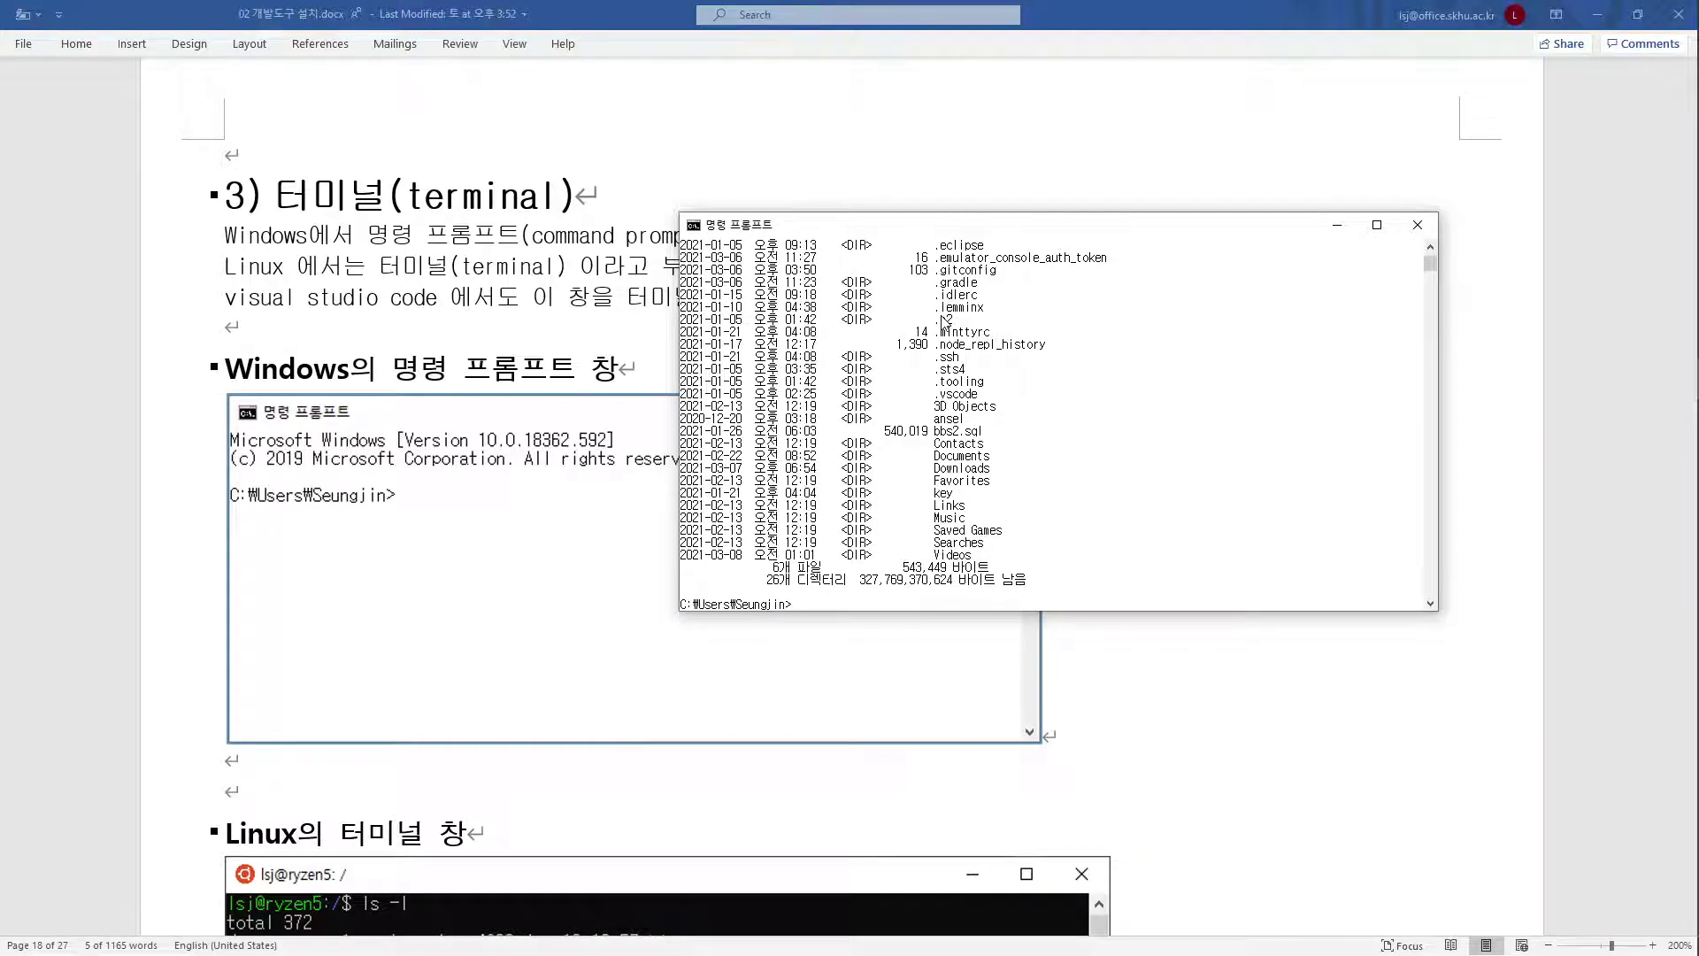
pyautogui.write('dir')
pyautogui.press('BackSpace')
pyautogui.press('BackSpace')
pyautogui.press('BackSpace')
# Move the Command Prompt window aside to uncover the guide's terminal text, and close the window.
pyautogui.moveTo(1042, 232); pyautogui.dragTo(954, 232)
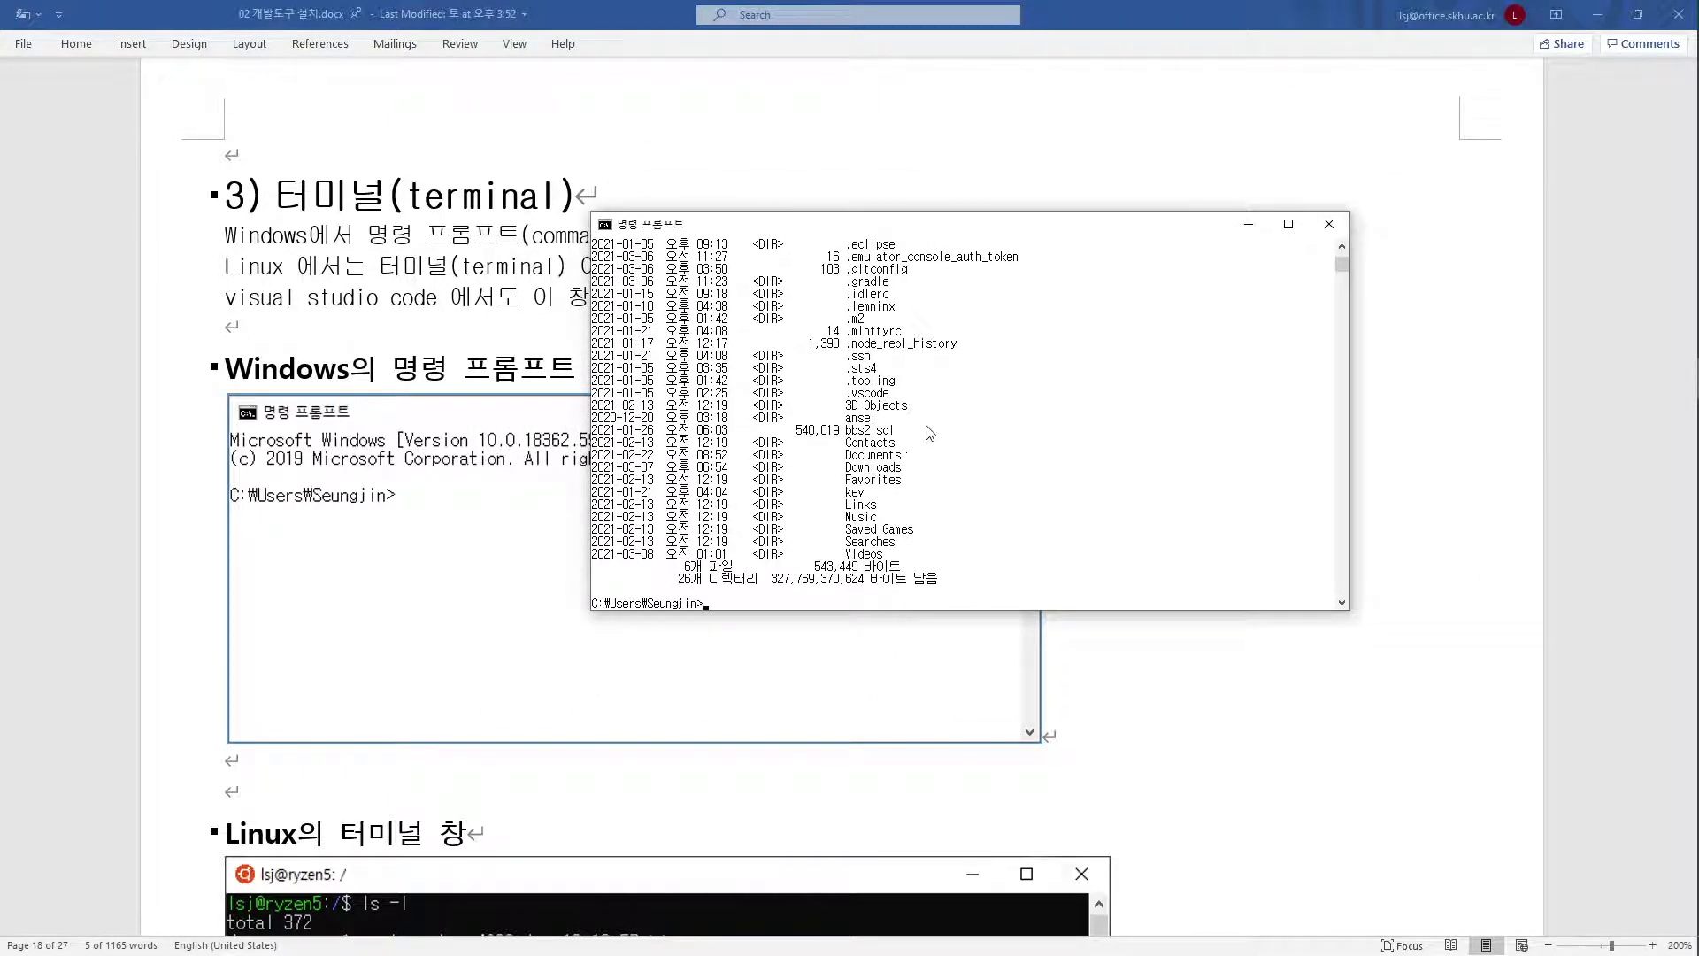
pyautogui.moveTo(1156, 226); pyautogui.dragTo(1265, 390)
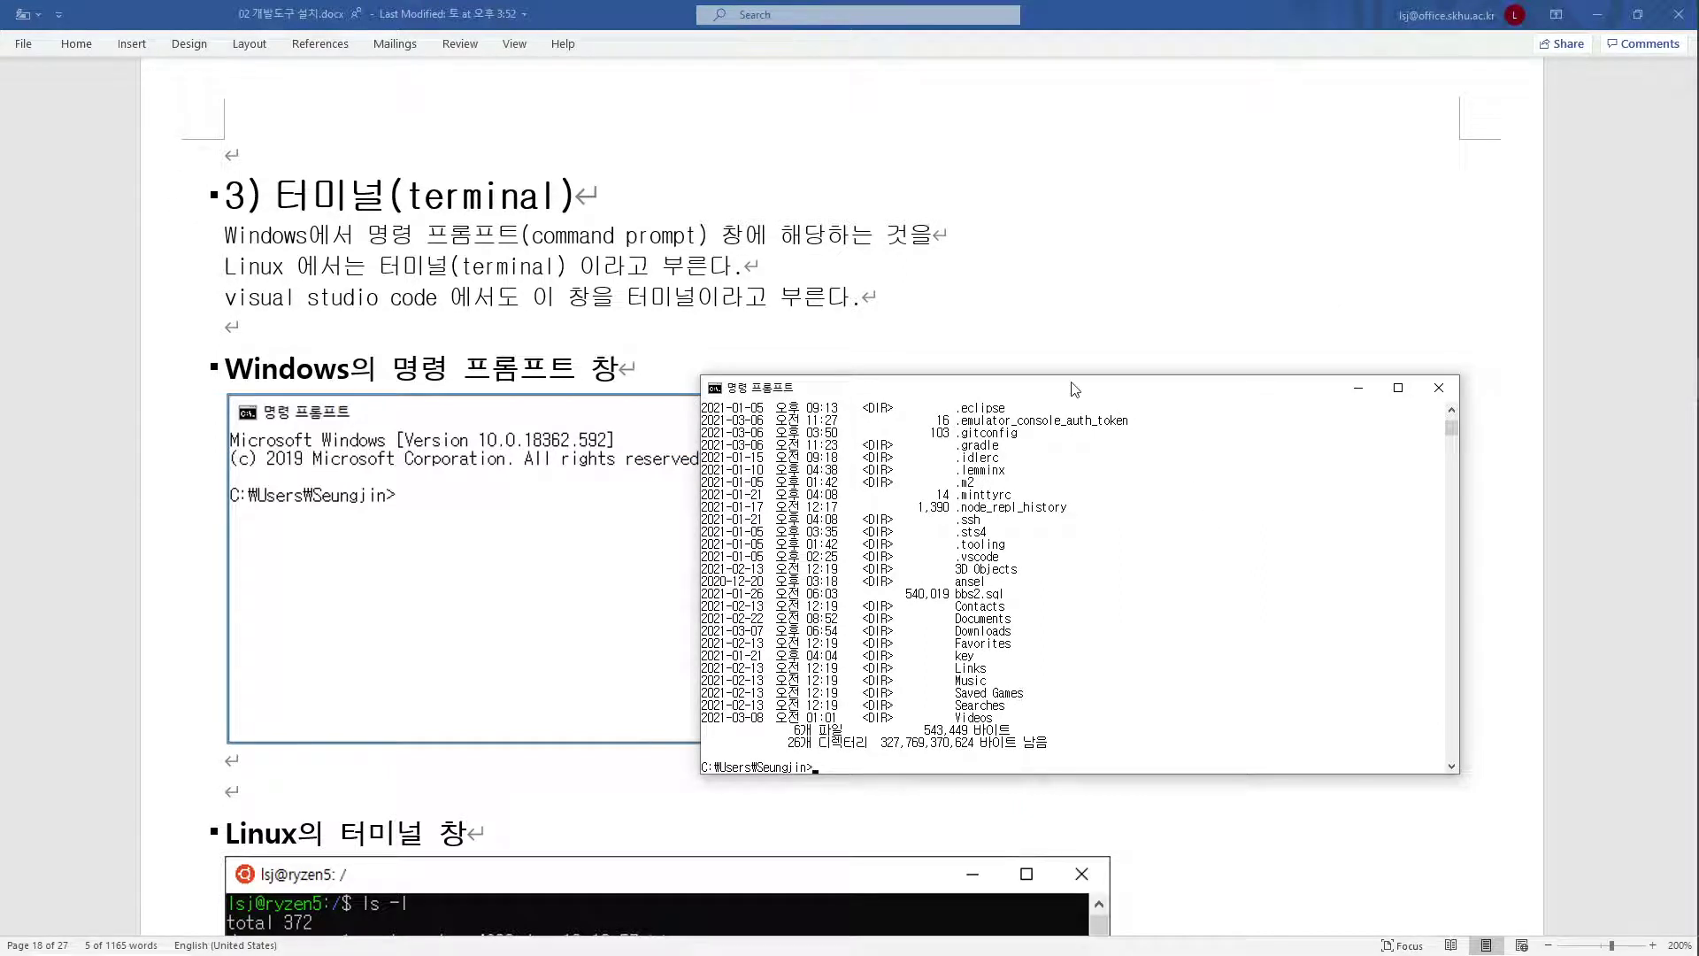
pyautogui.moveTo(1072, 389); pyautogui.dragTo(1076, 308)
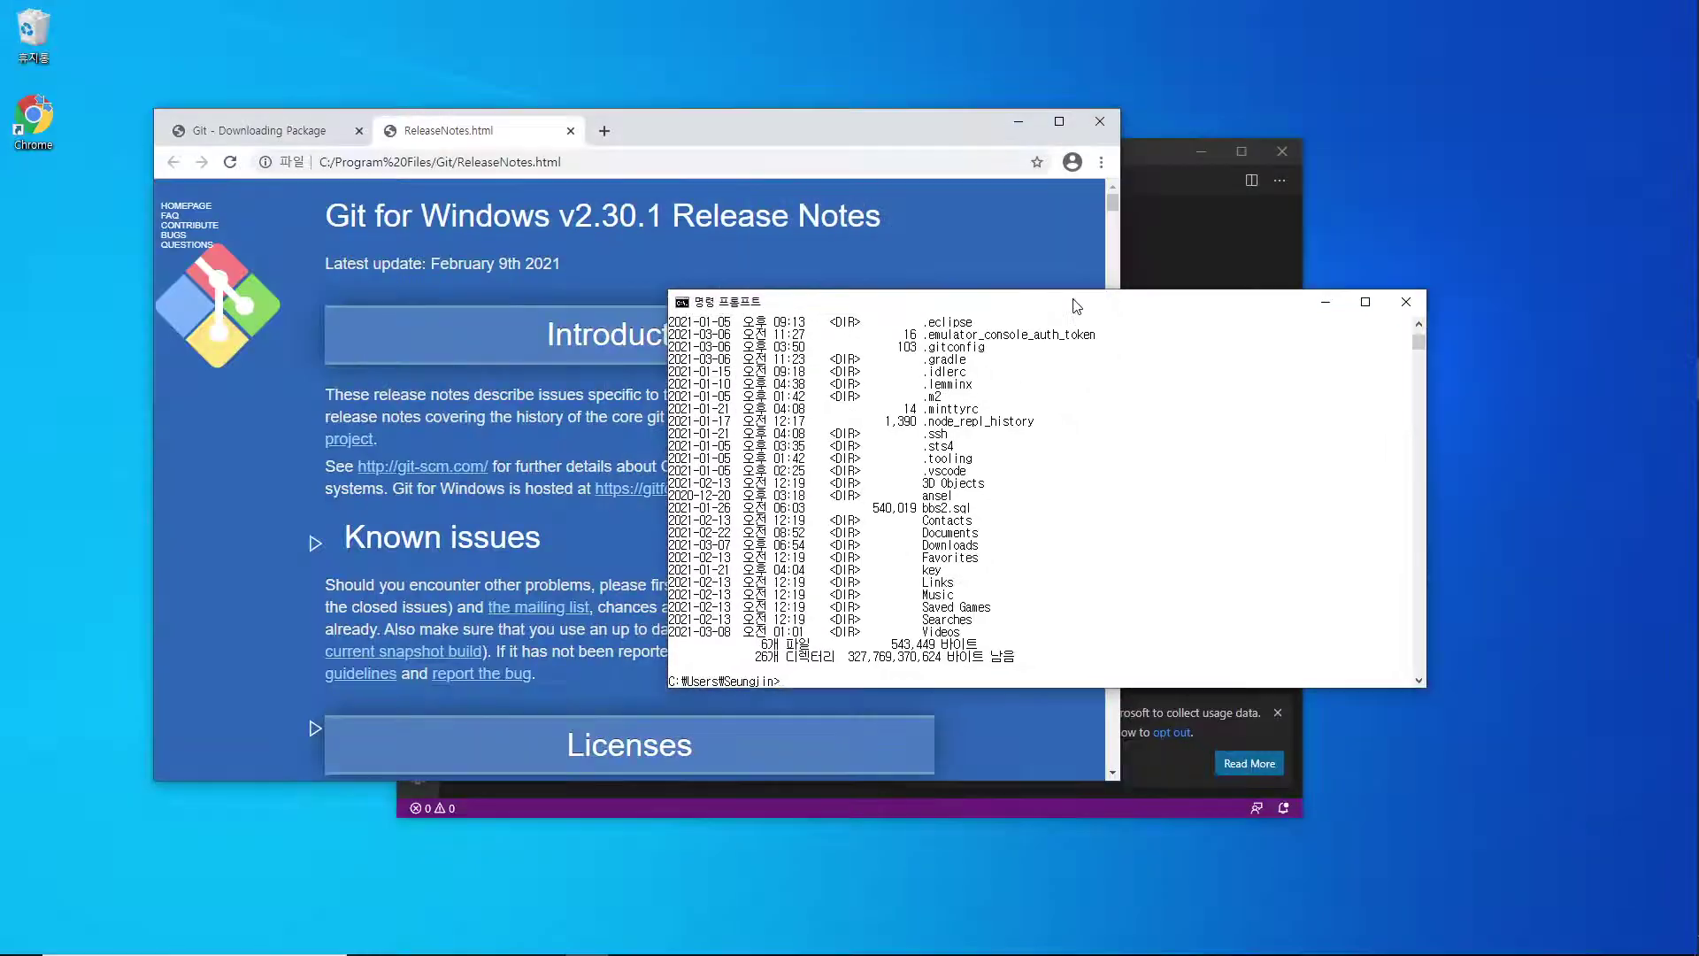
pyautogui.click(1405, 302)
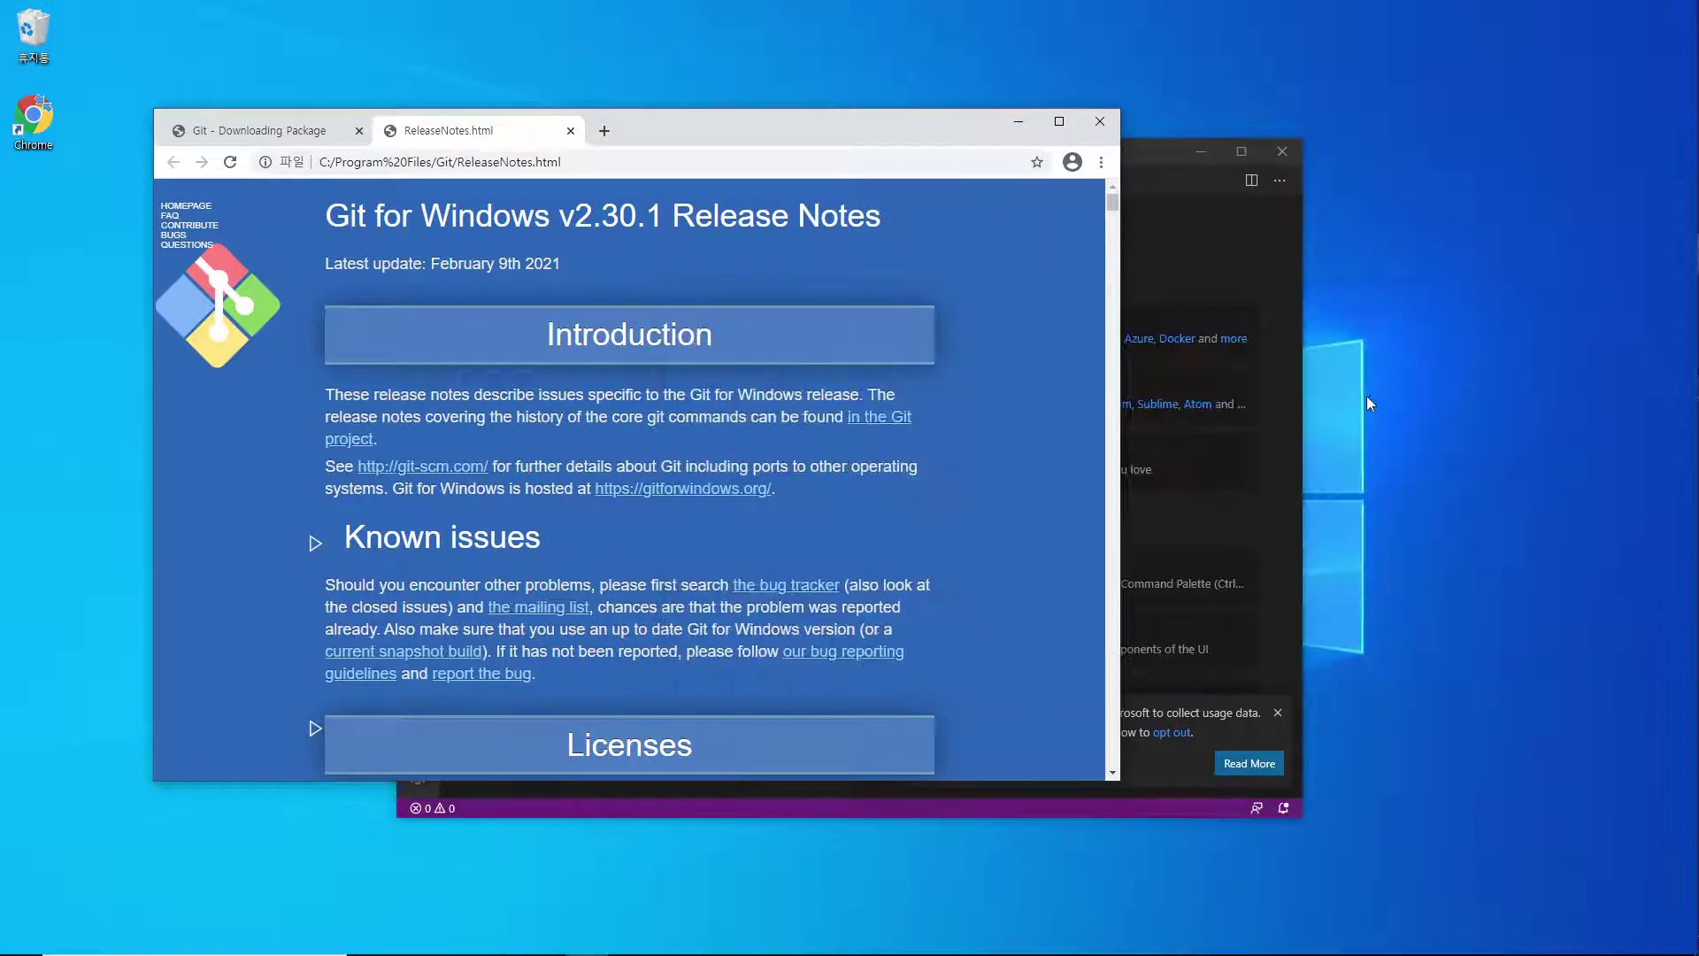
# Bring Visual Studio Code to the front from among the open windows and return to the Word guide.
pyautogui.hotkey('alt', 'Tab')
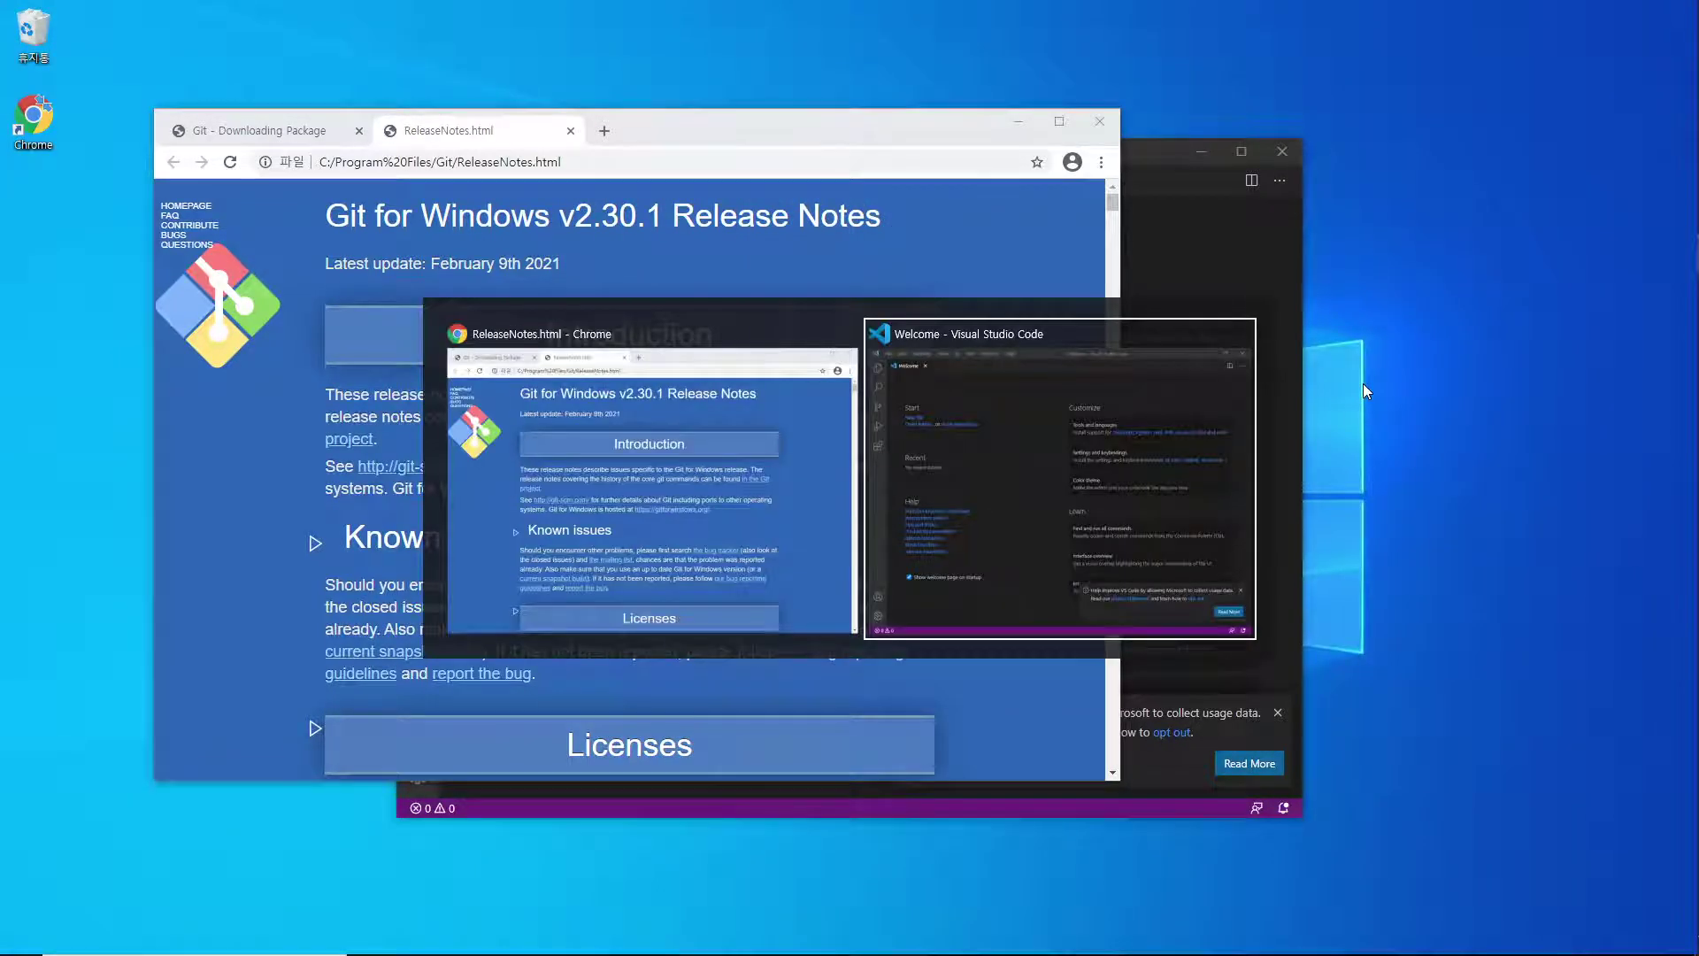
pyautogui.press('Escape')
pyautogui.moveTo(880, 910)
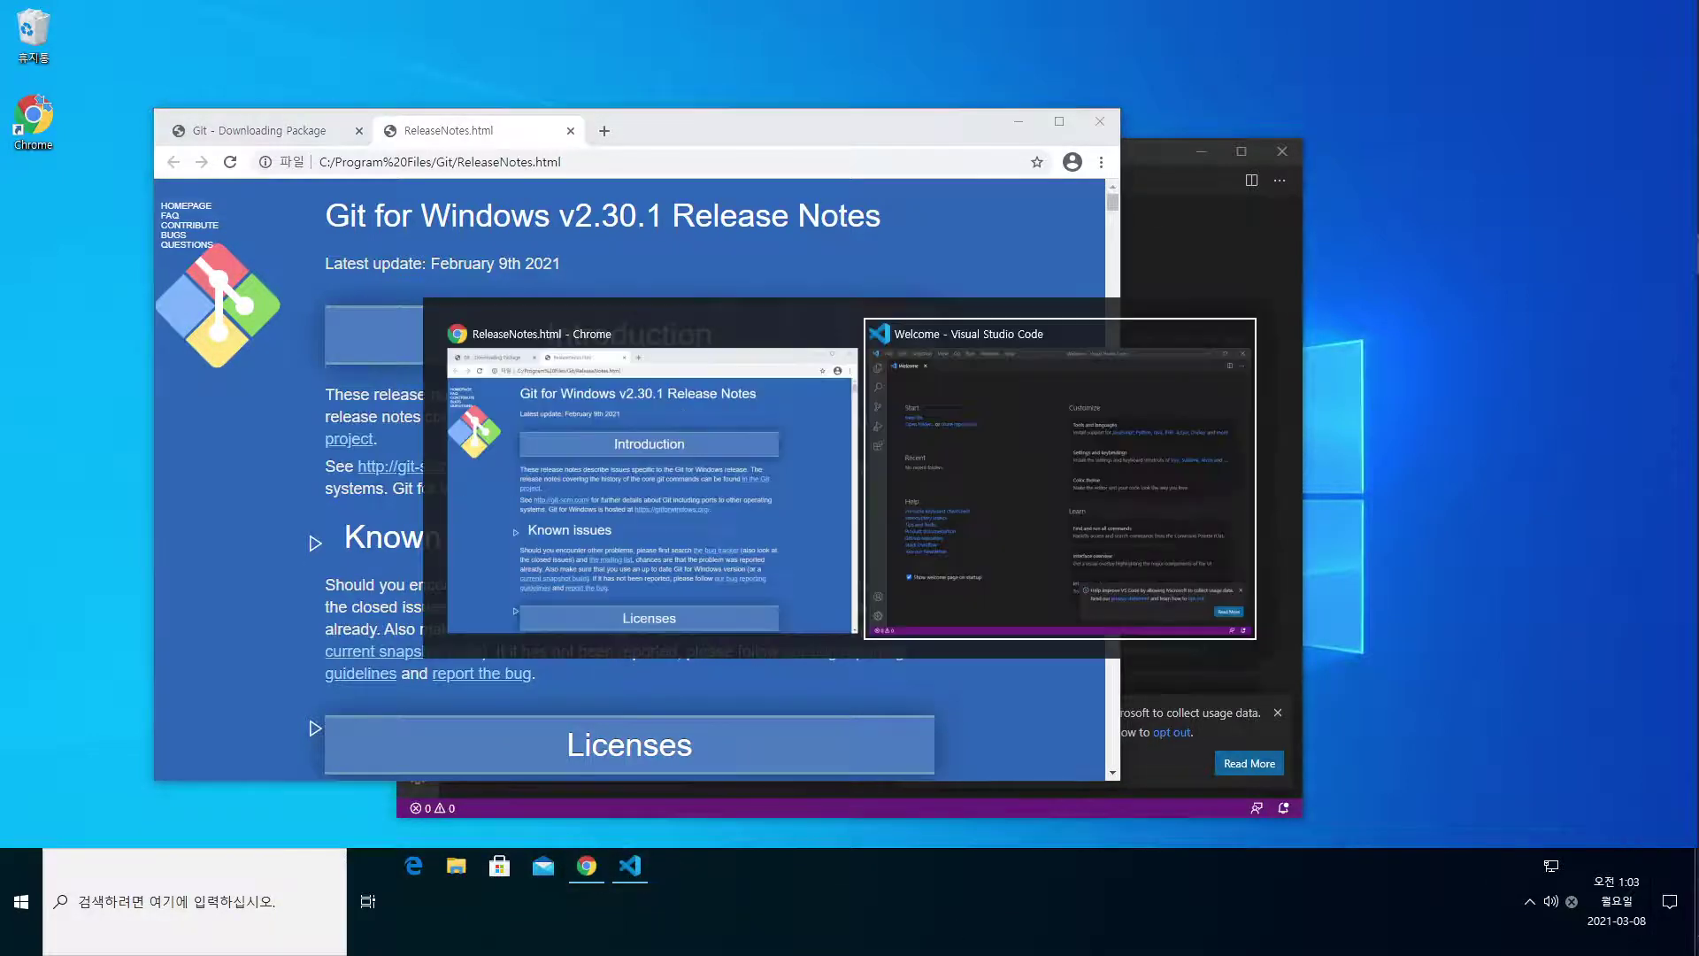
pyautogui.hotkey('alt', 'Tab')
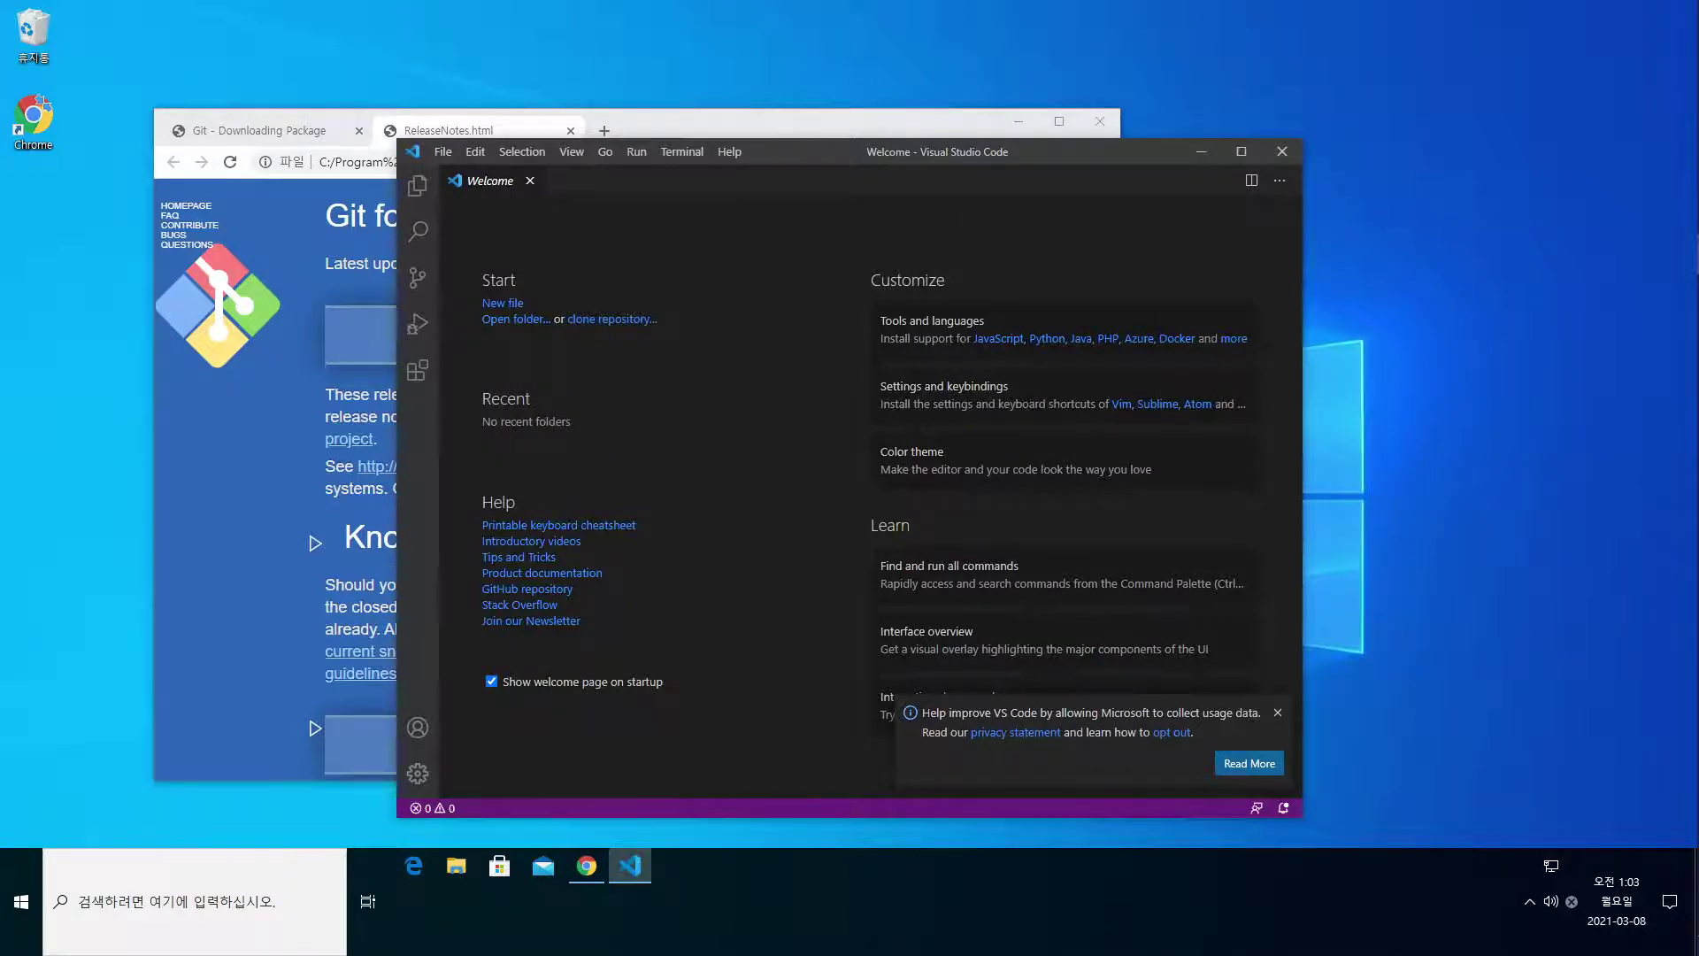
pyautogui.press('super+d')
pyautogui.press('super+d')
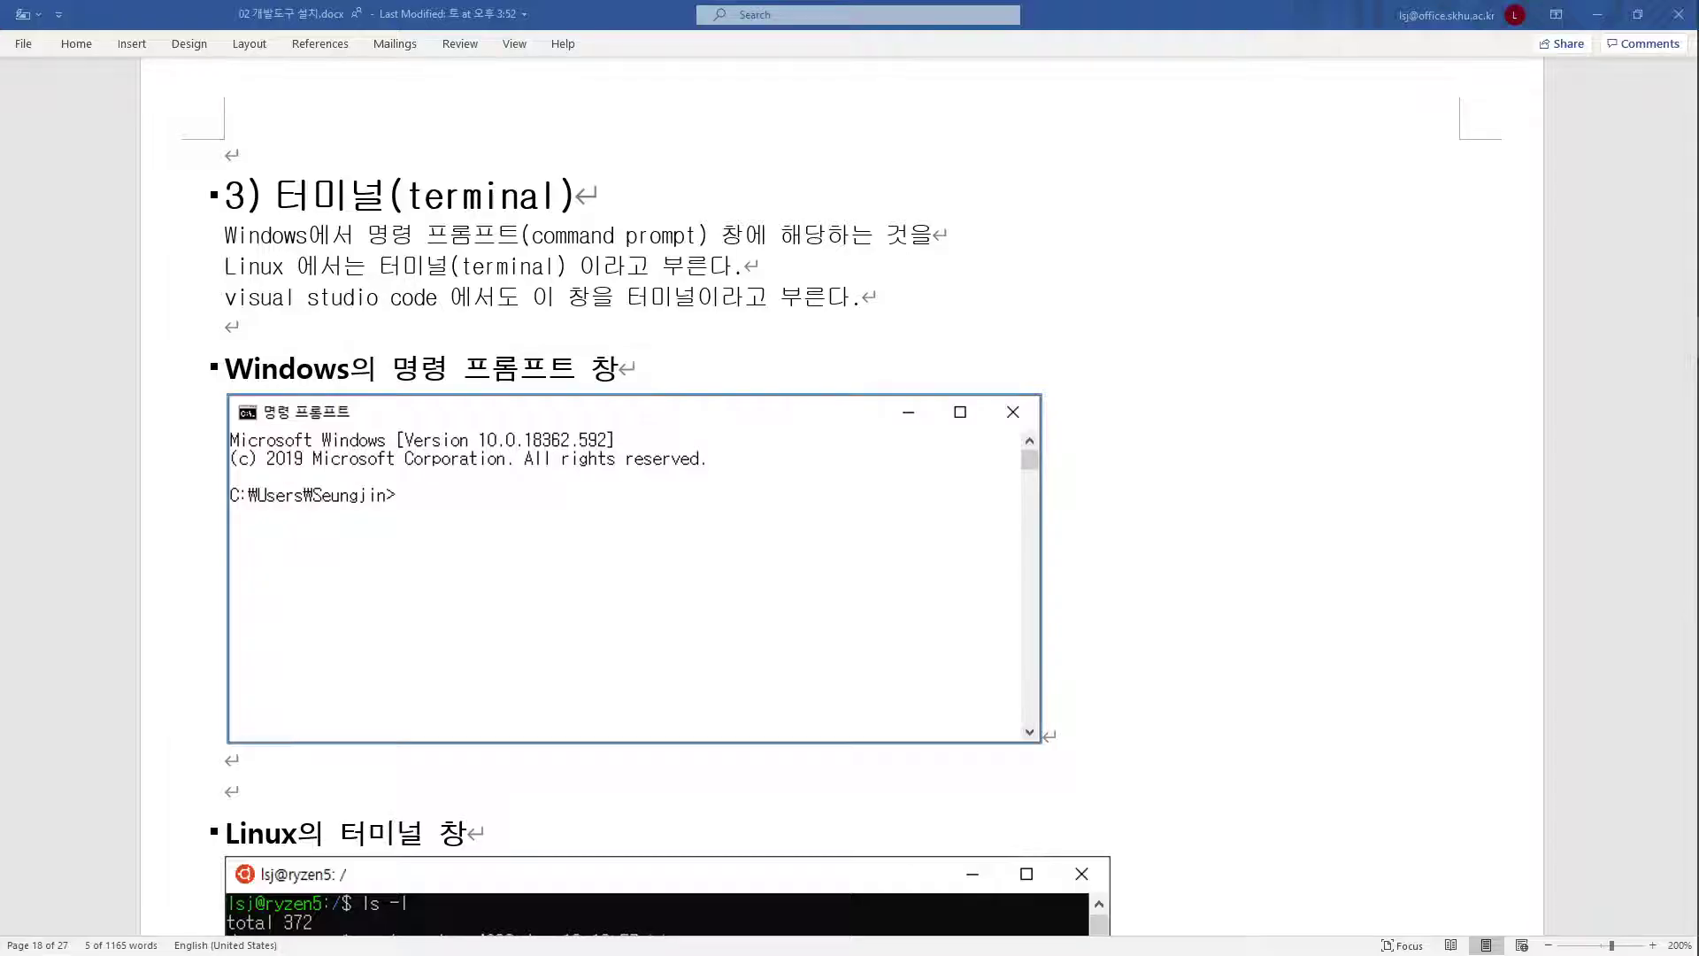
# Compare the guide's pictures of the Windows command prompt window and the Linux terminal window, selecting each picture.
pyautogui.hotkey('shift', 'Down')
pyautogui.click(369, 519)
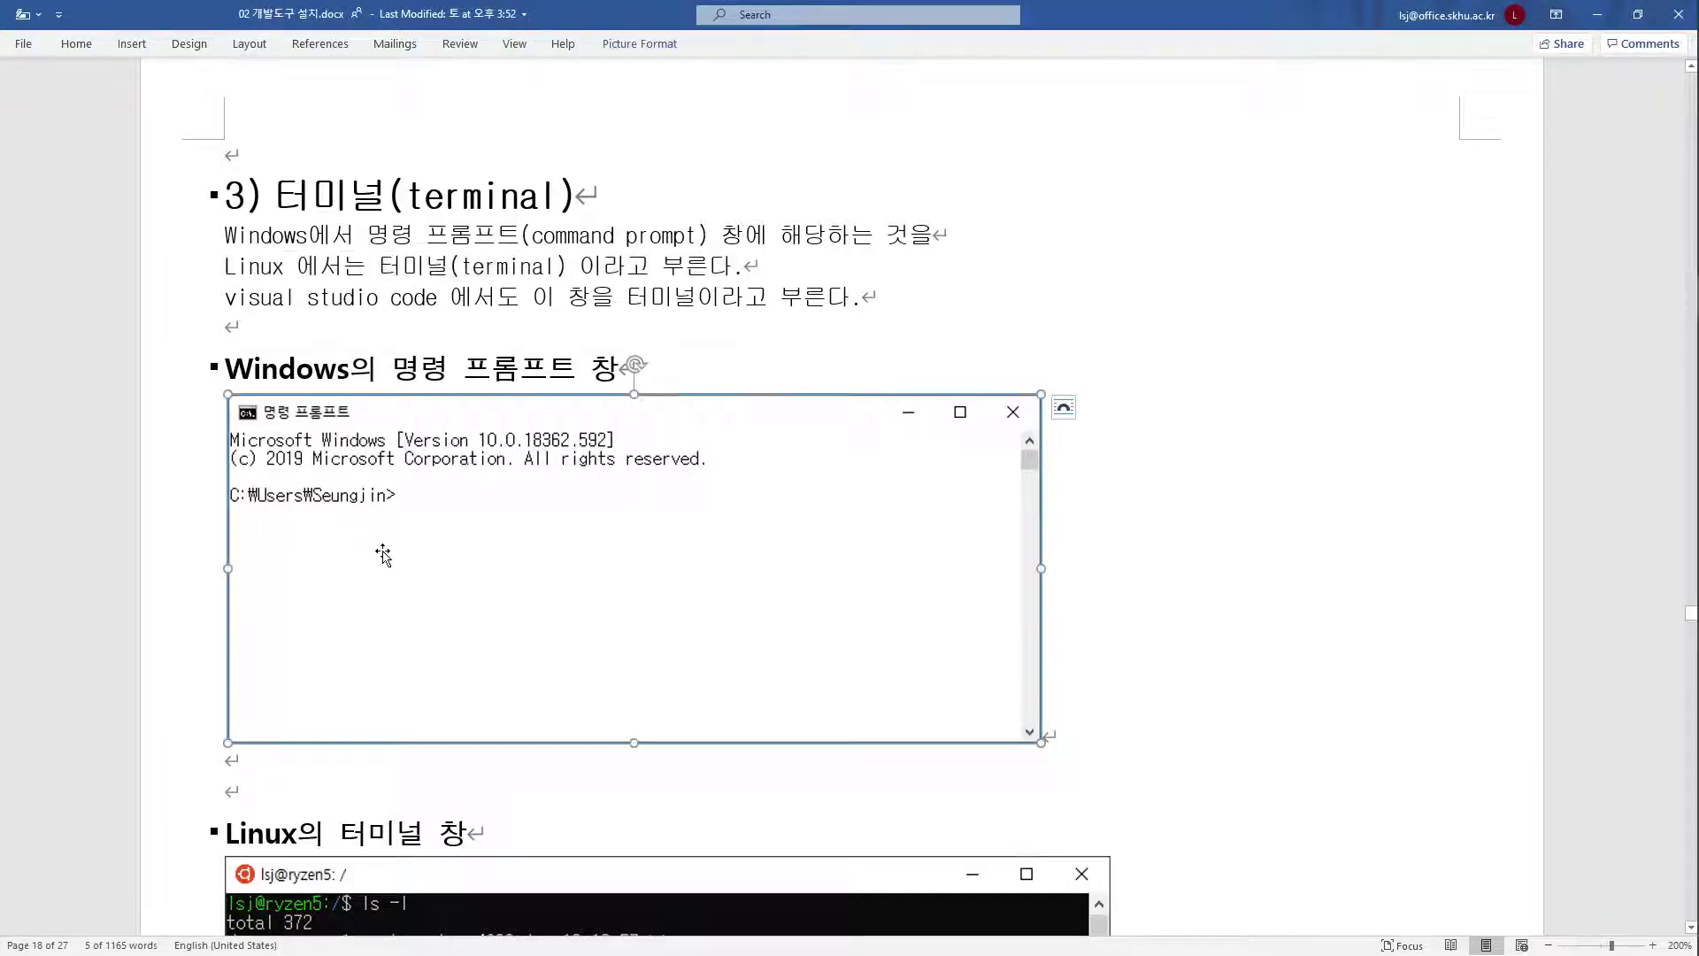
pyautogui.scroll(-4, 552, 575)
pyautogui.scroll(-2, 552, 575)
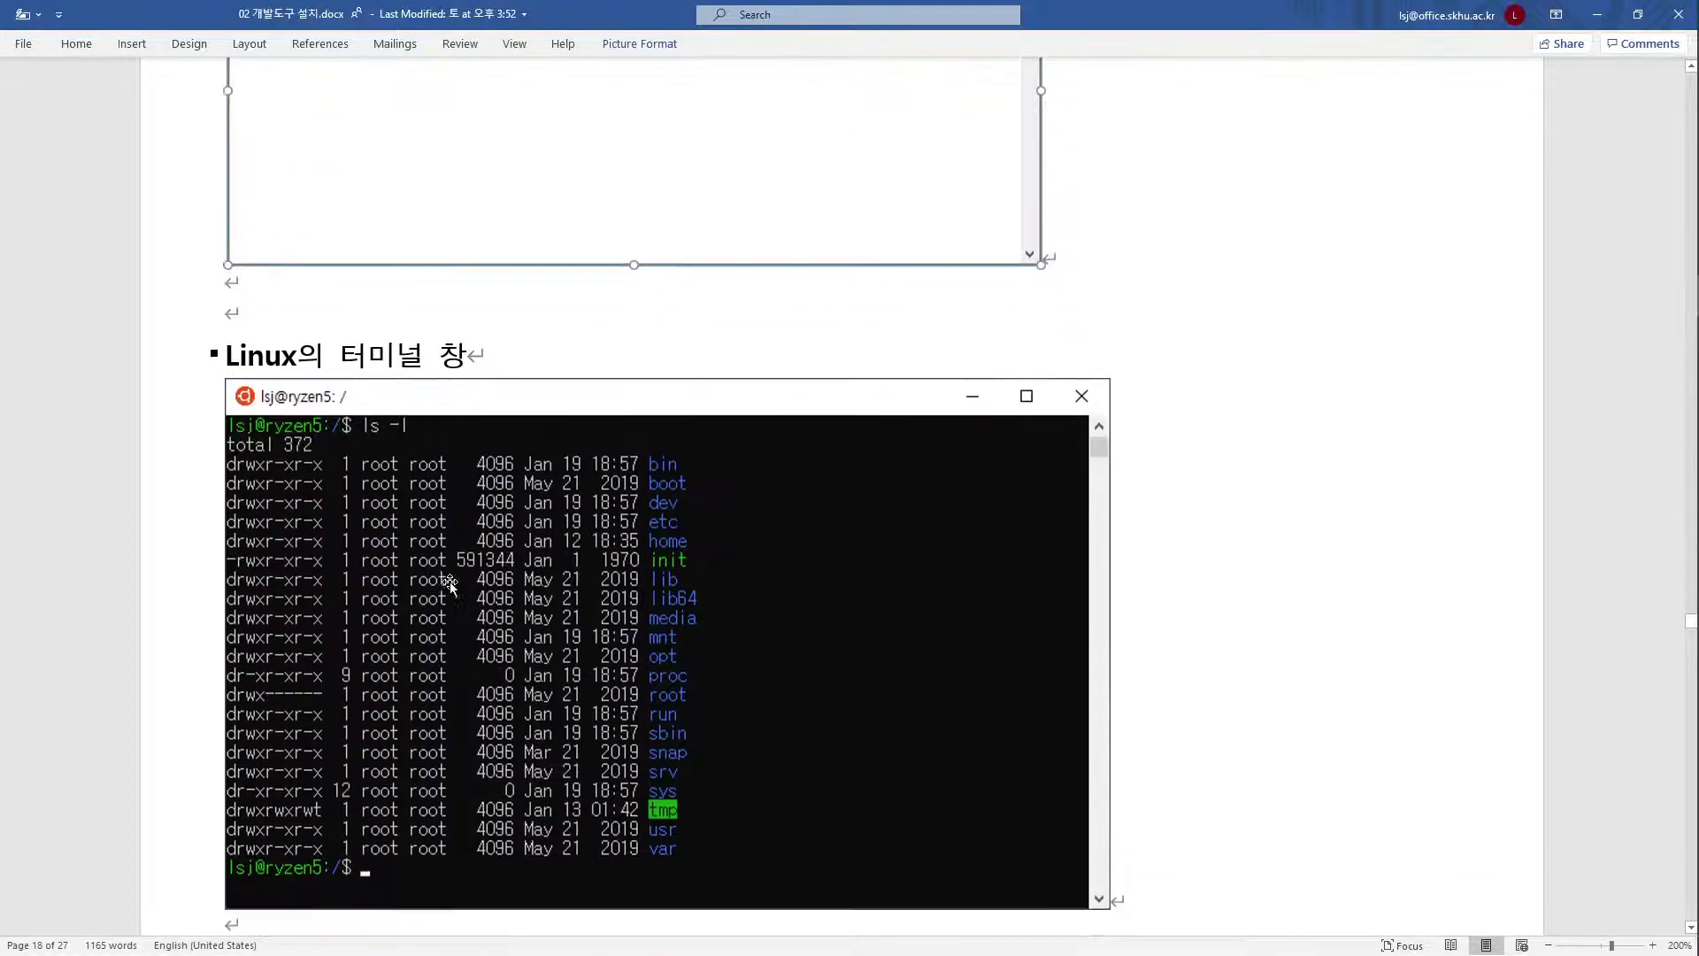
pyautogui.scroll(4, 483, 523)
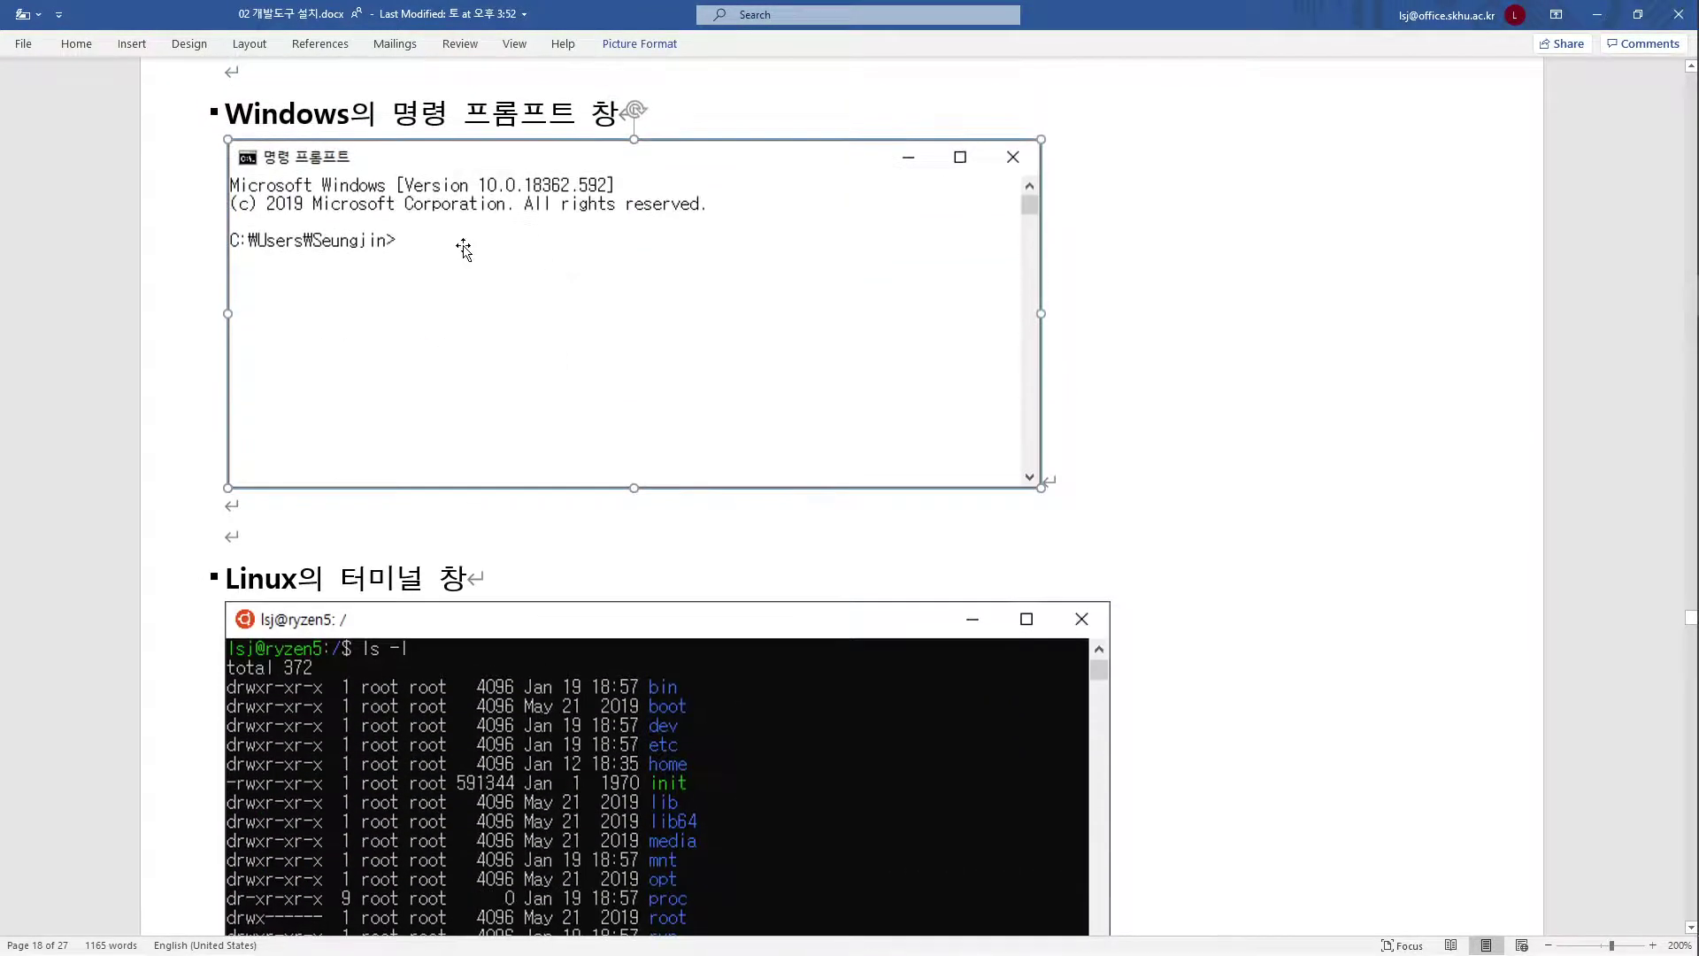
pyautogui.scroll(-4, 531, 456)
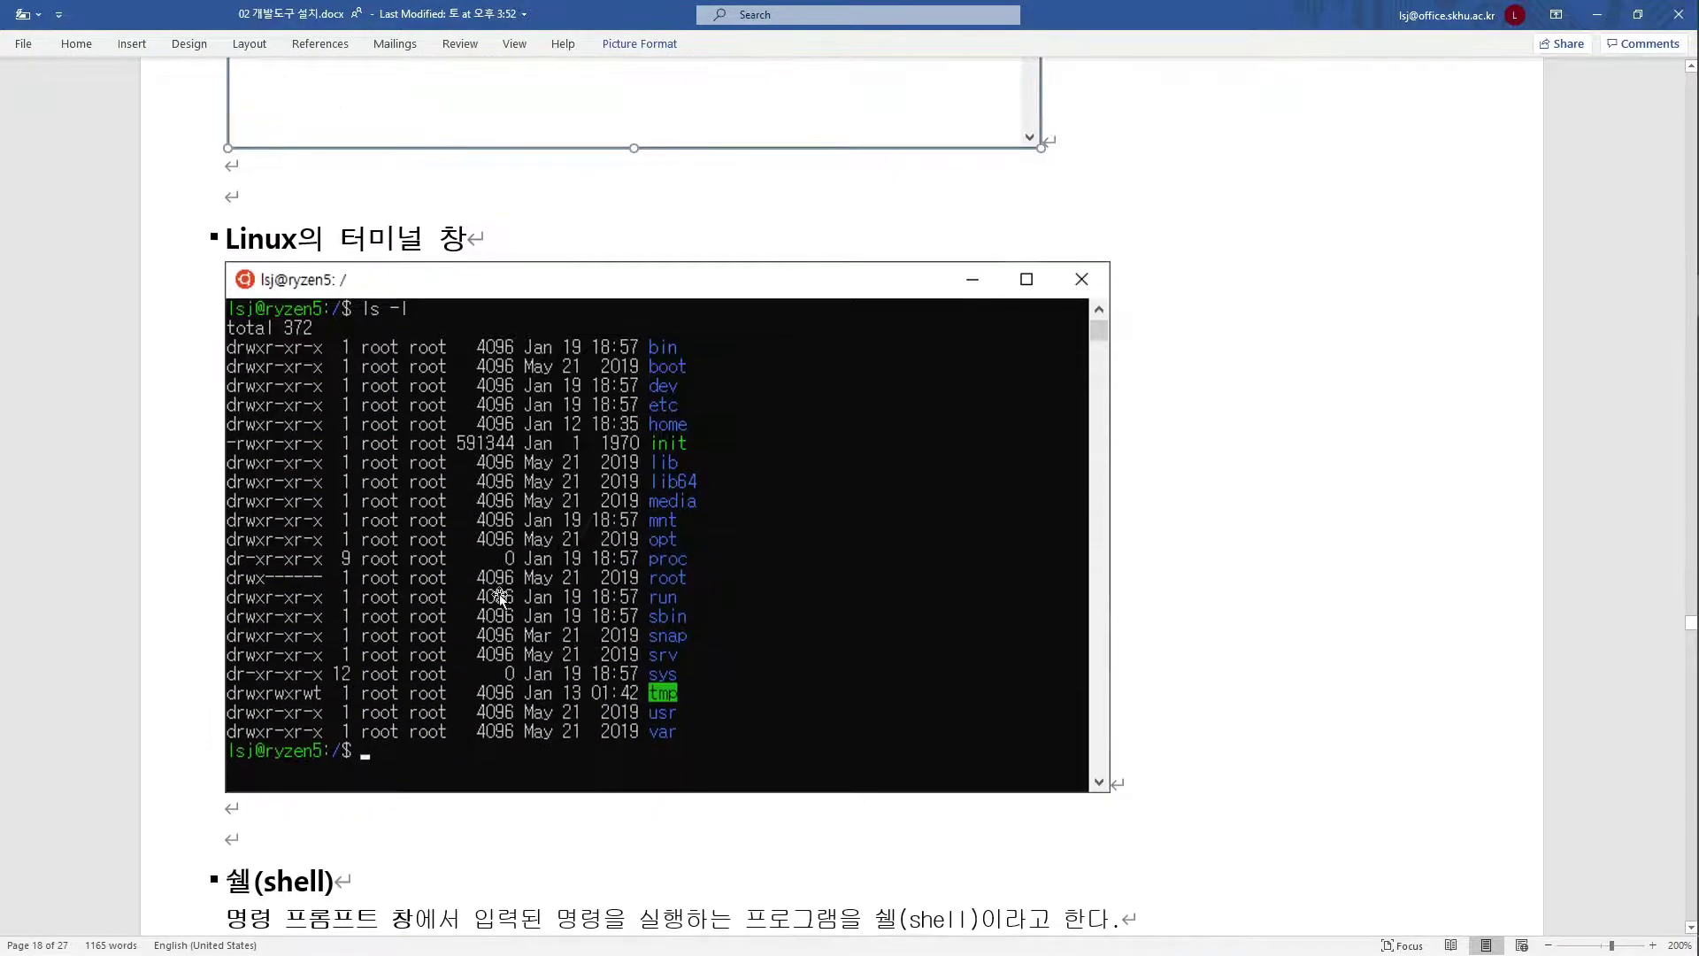
pyautogui.click(618, 596)
pyautogui.scroll(1, 626, 602)
pyautogui.scroll(3, 626, 603)
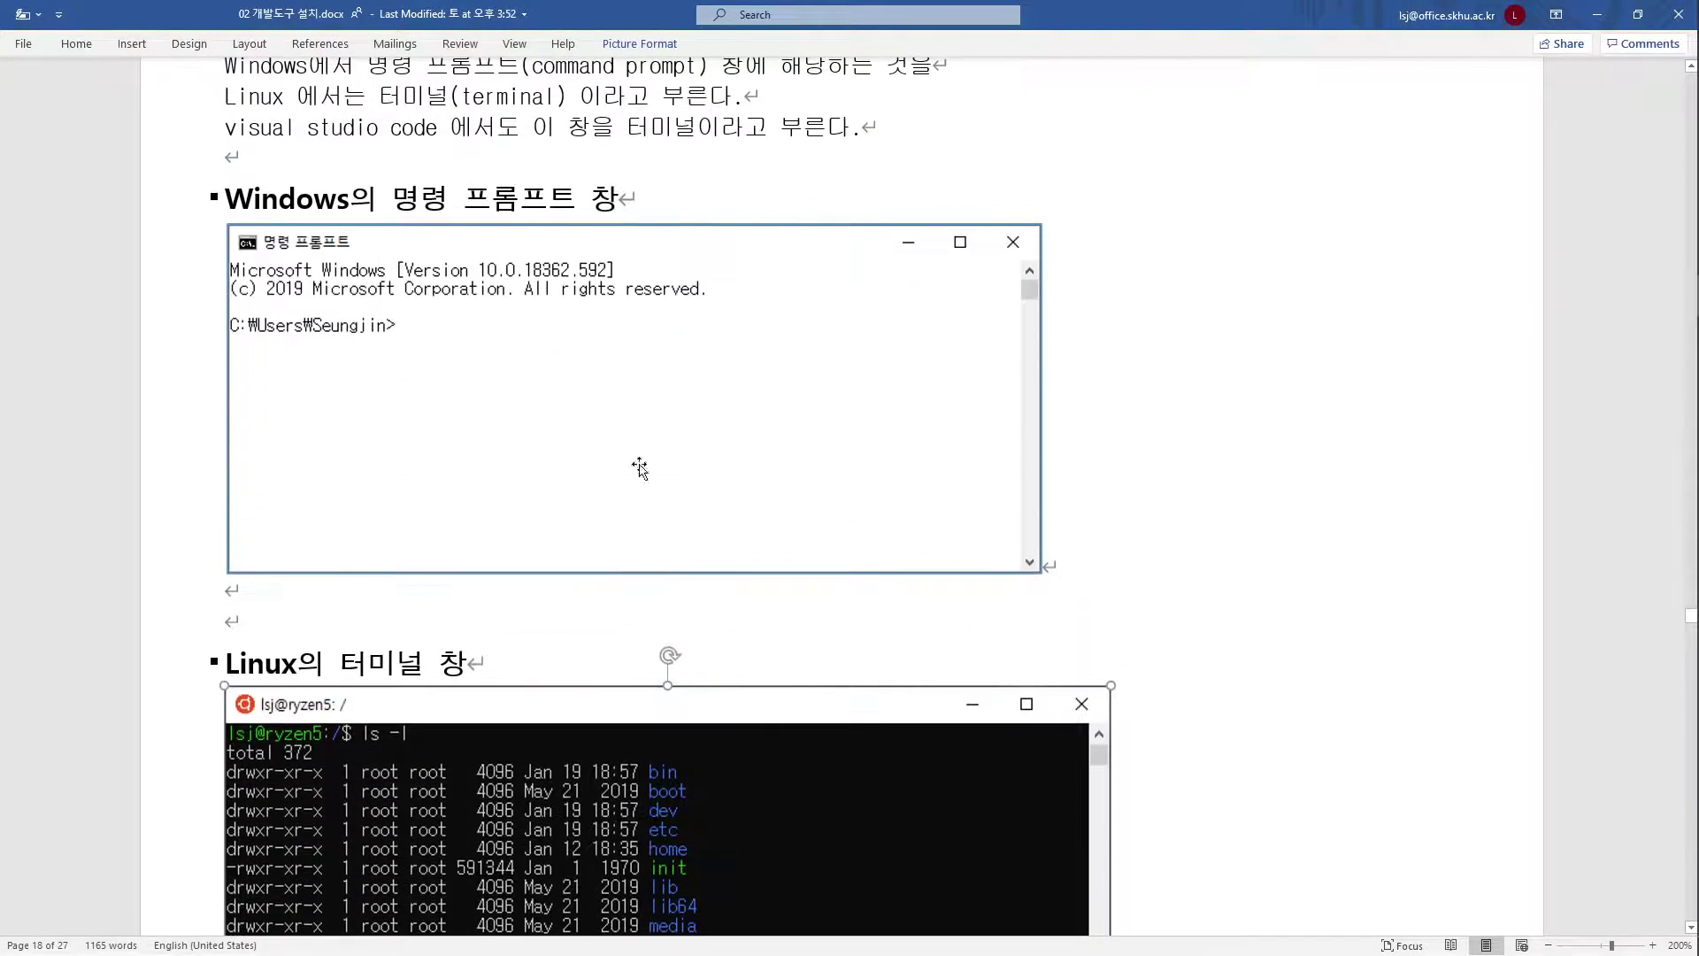
pyautogui.click(486, 368)
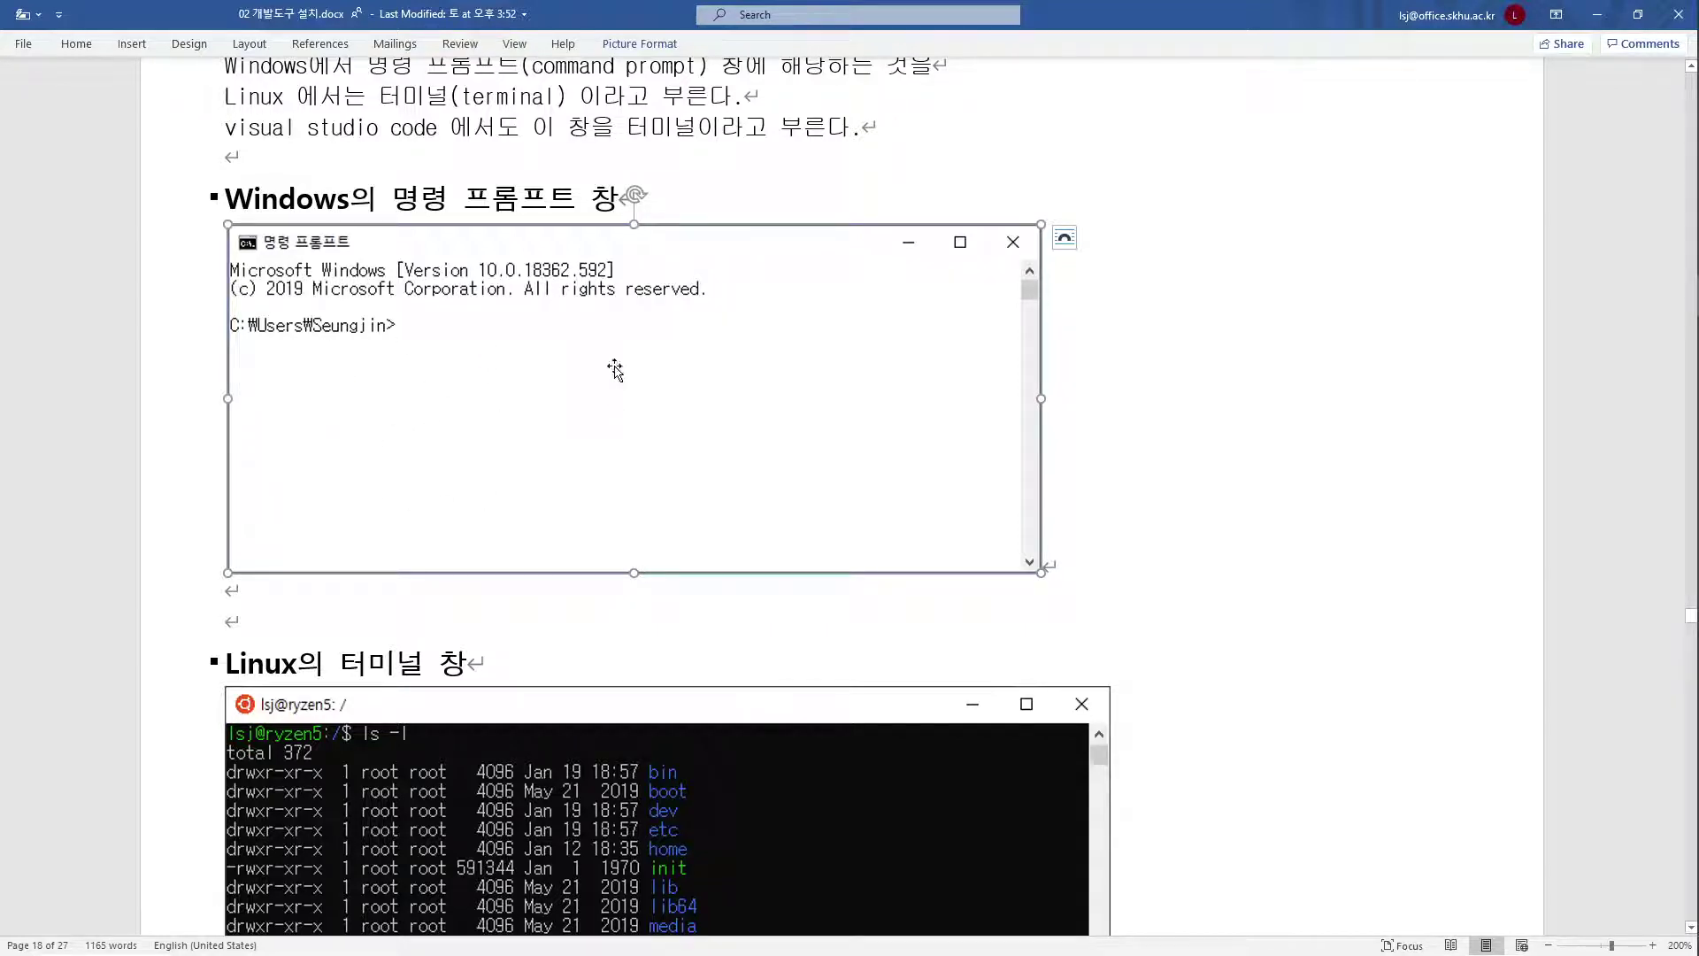
pyautogui.scroll(-5, 661, 447)
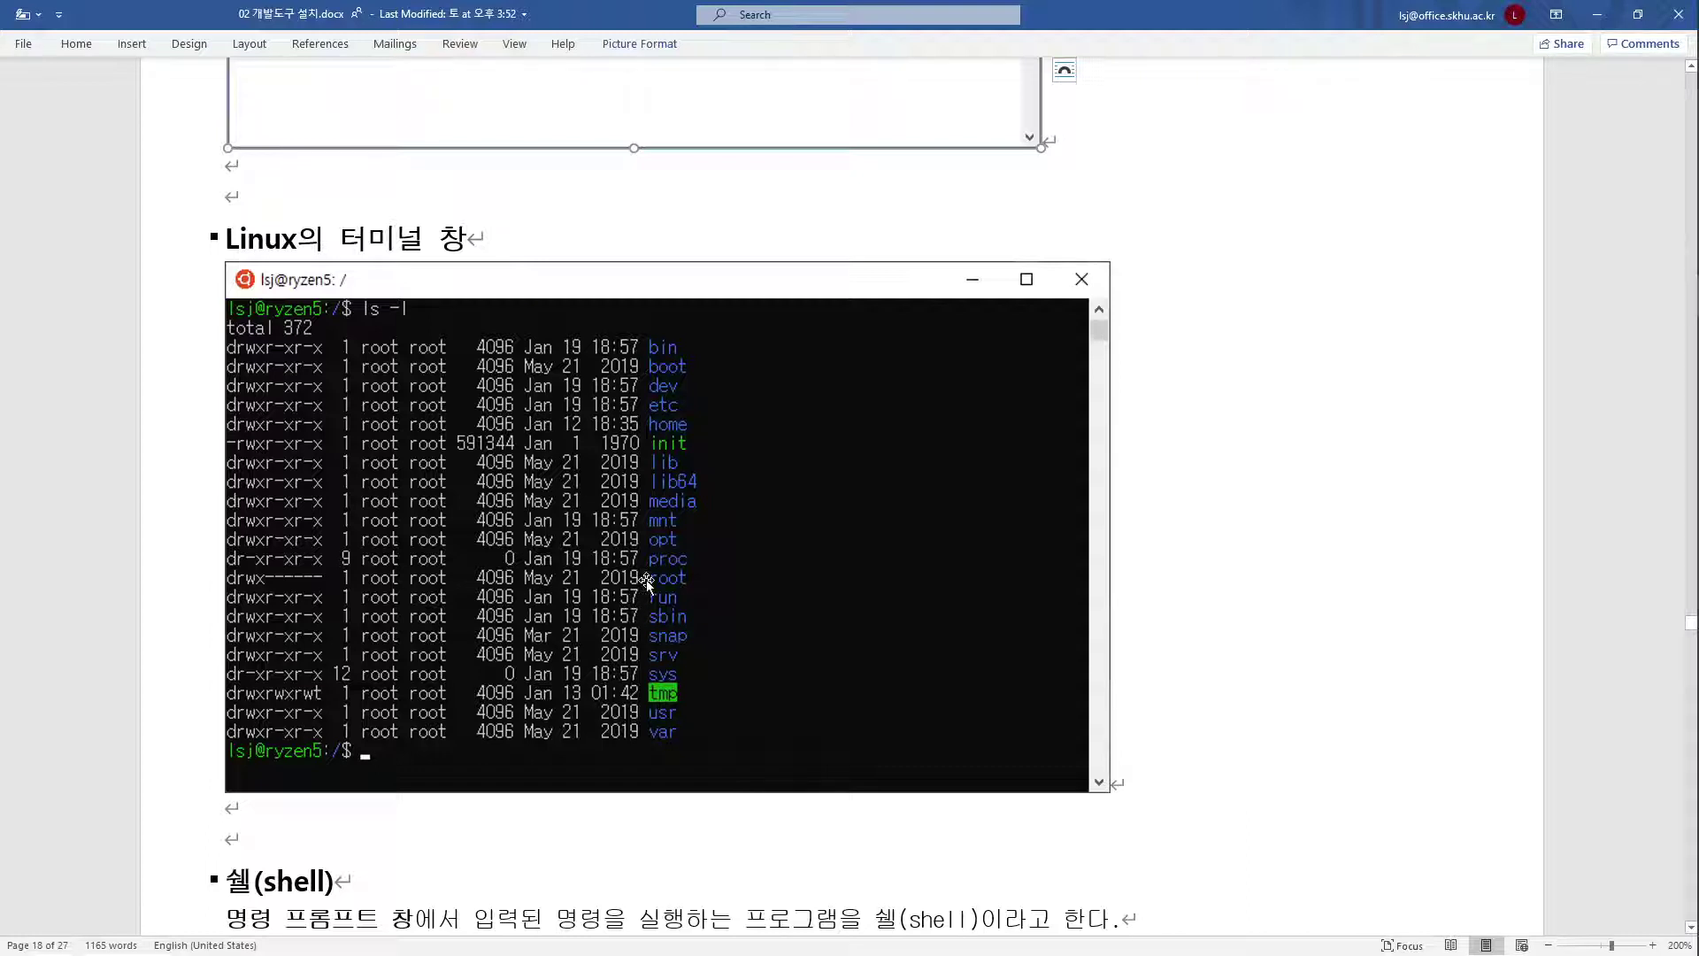
# Go to the guide's shell section and highlight its heading and the line defining what a shell is.
pyautogui.scroll(-3, 646, 580)
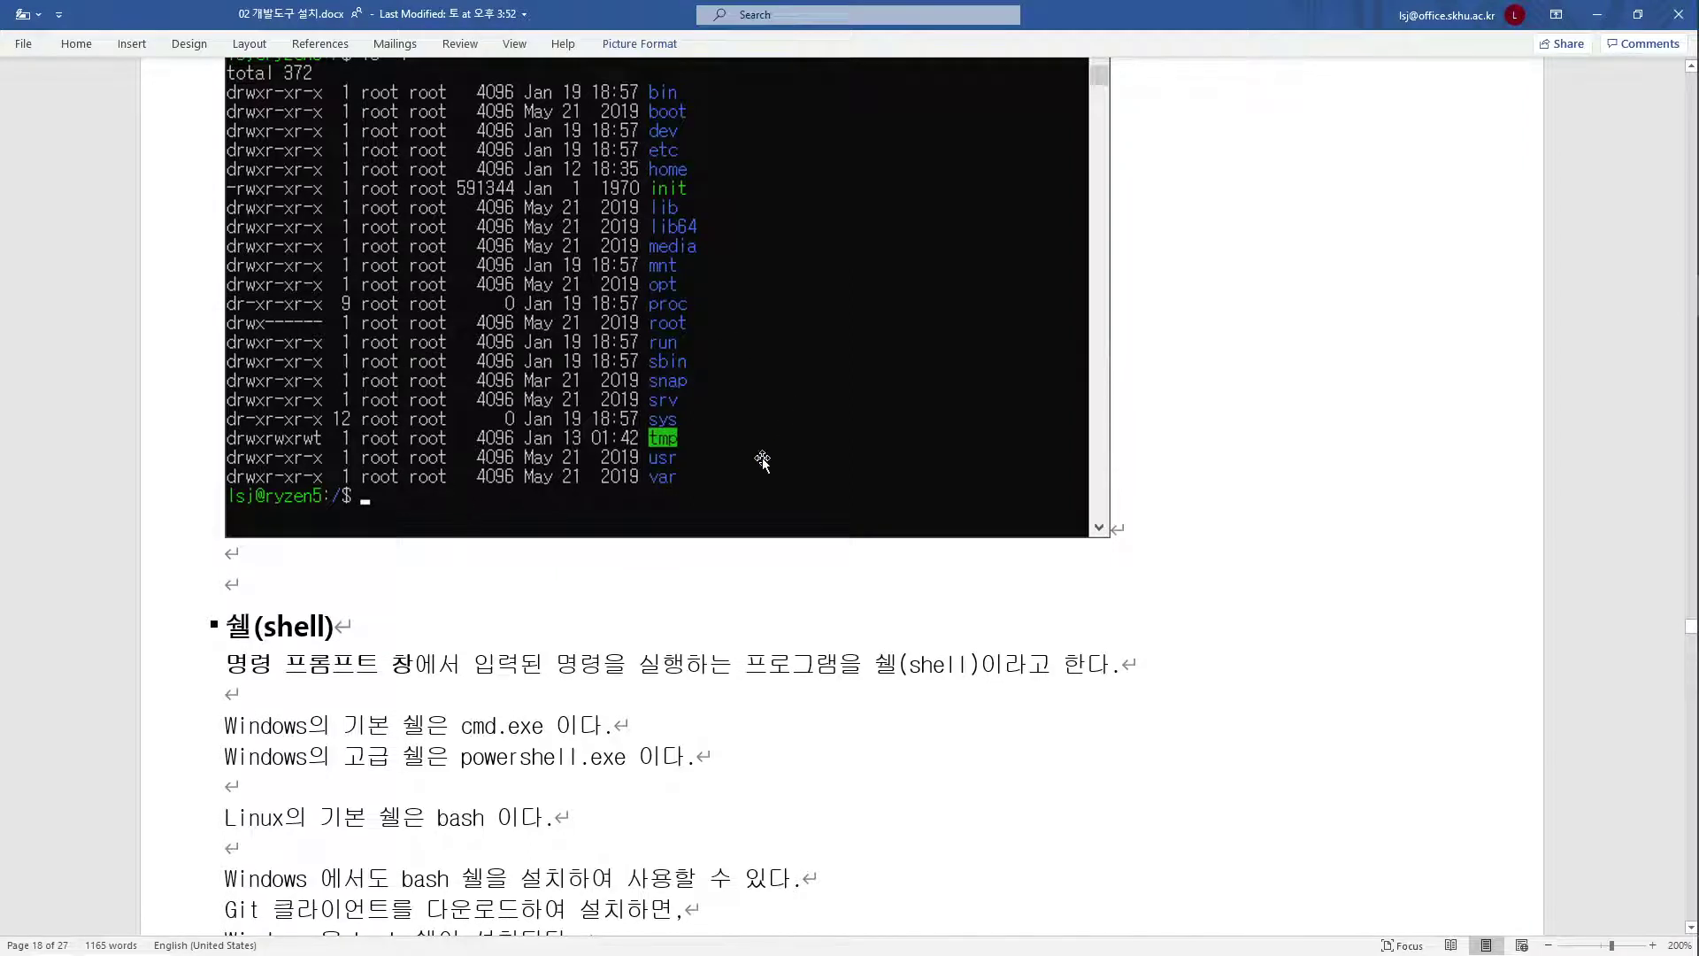
pyautogui.scroll(1, 630, 374)
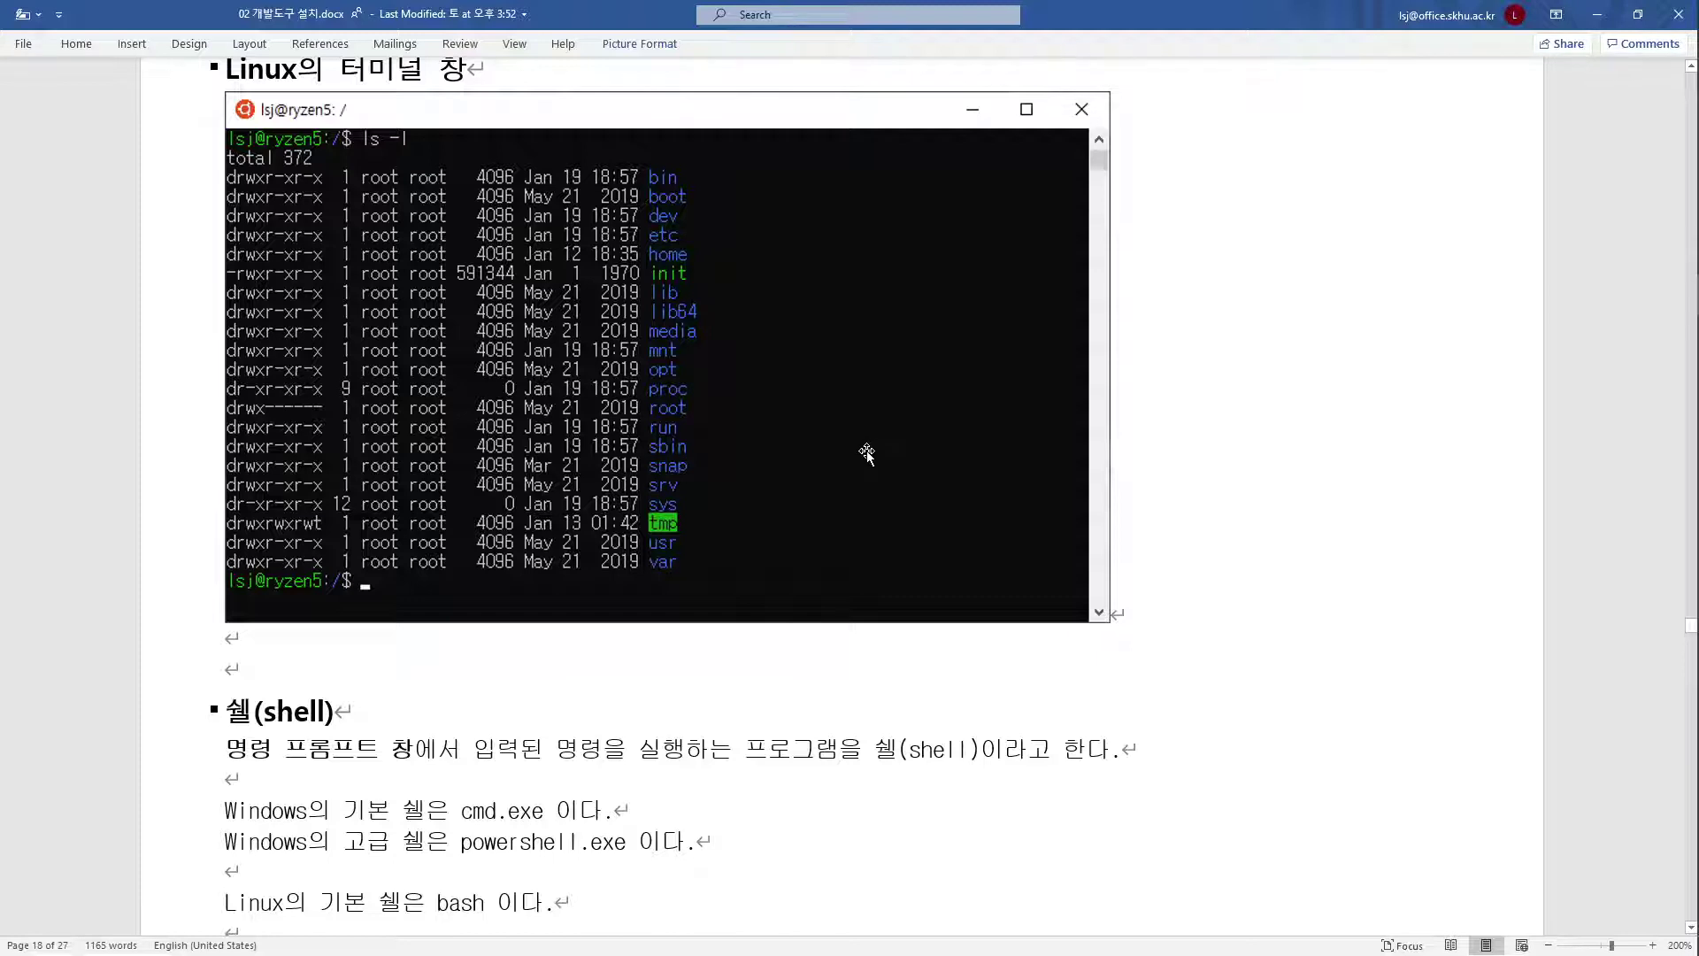
pyautogui.click(159, 720)
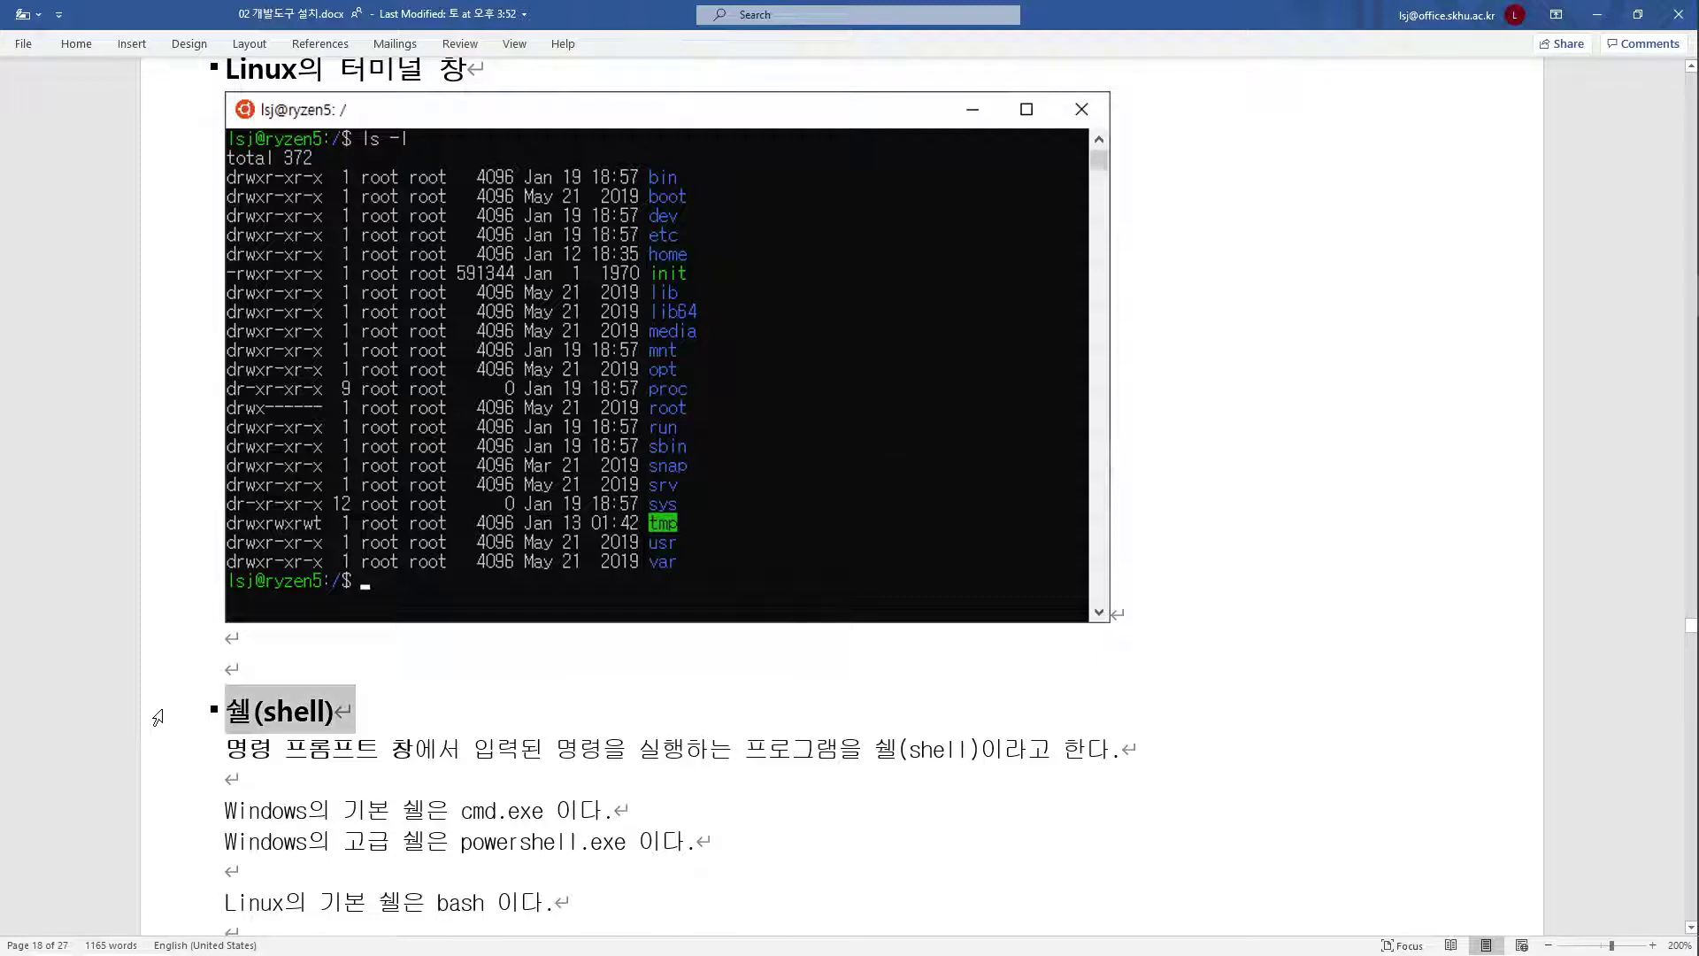
pyautogui.click(188, 759)
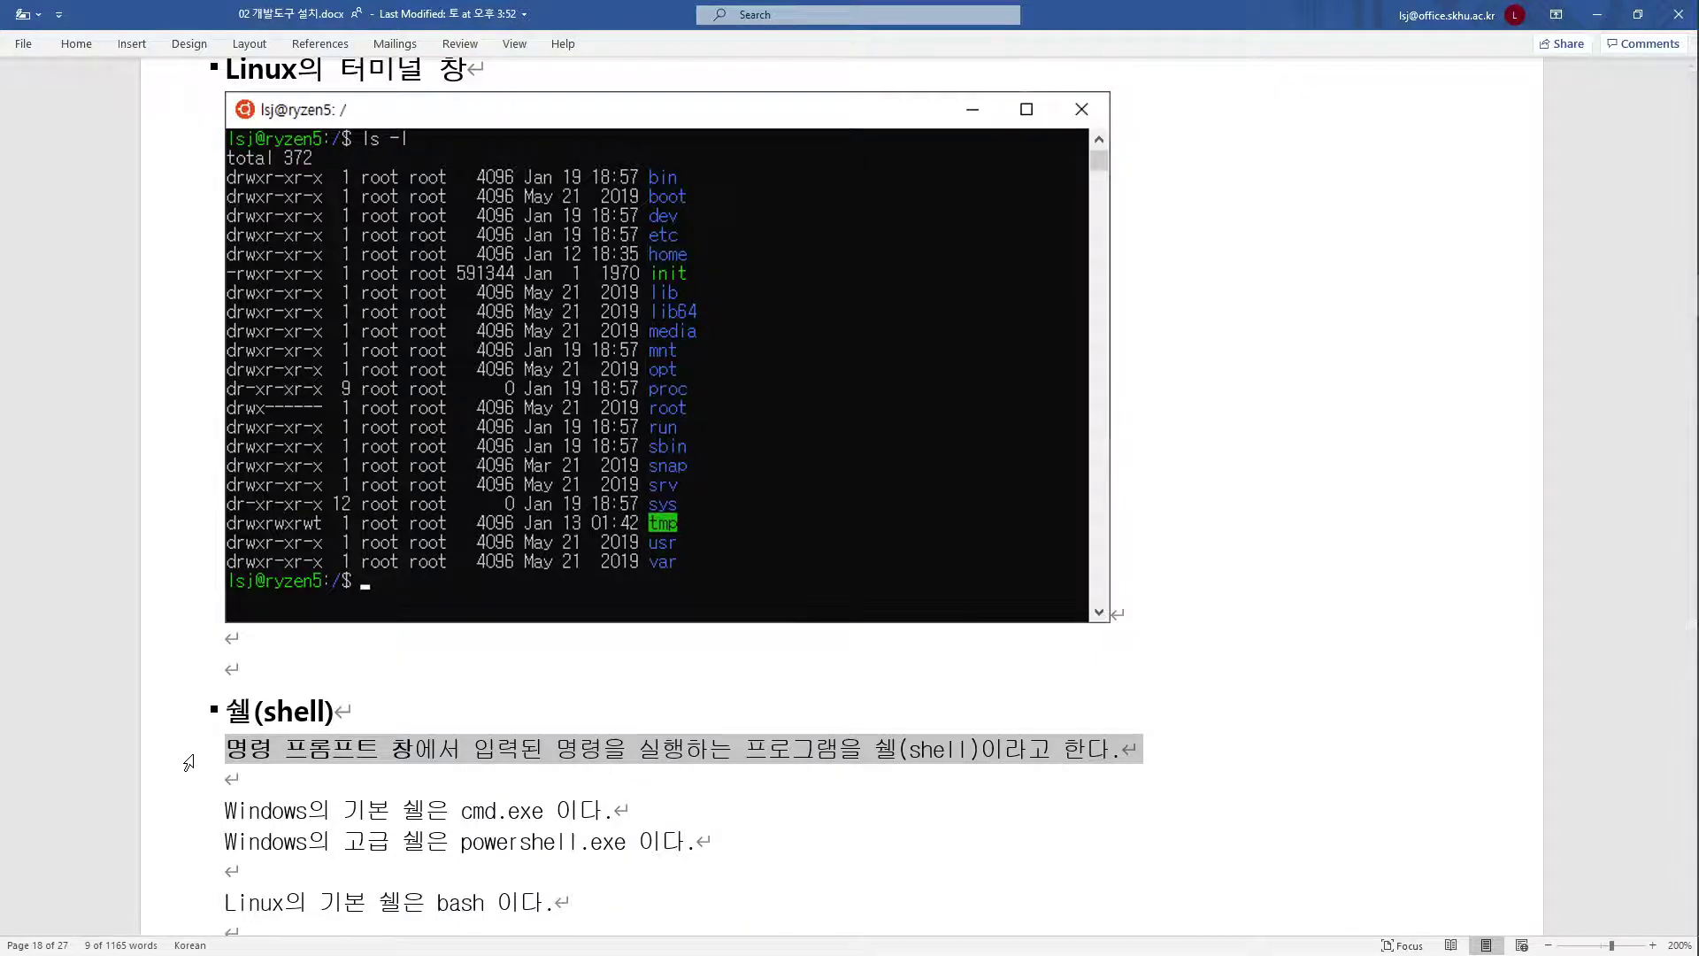
# Highlight one by one the lines on cmd.exe and powershell.exe as Windows shells and bash as the Linux shell.
pyautogui.scroll(-3, 195, 761)
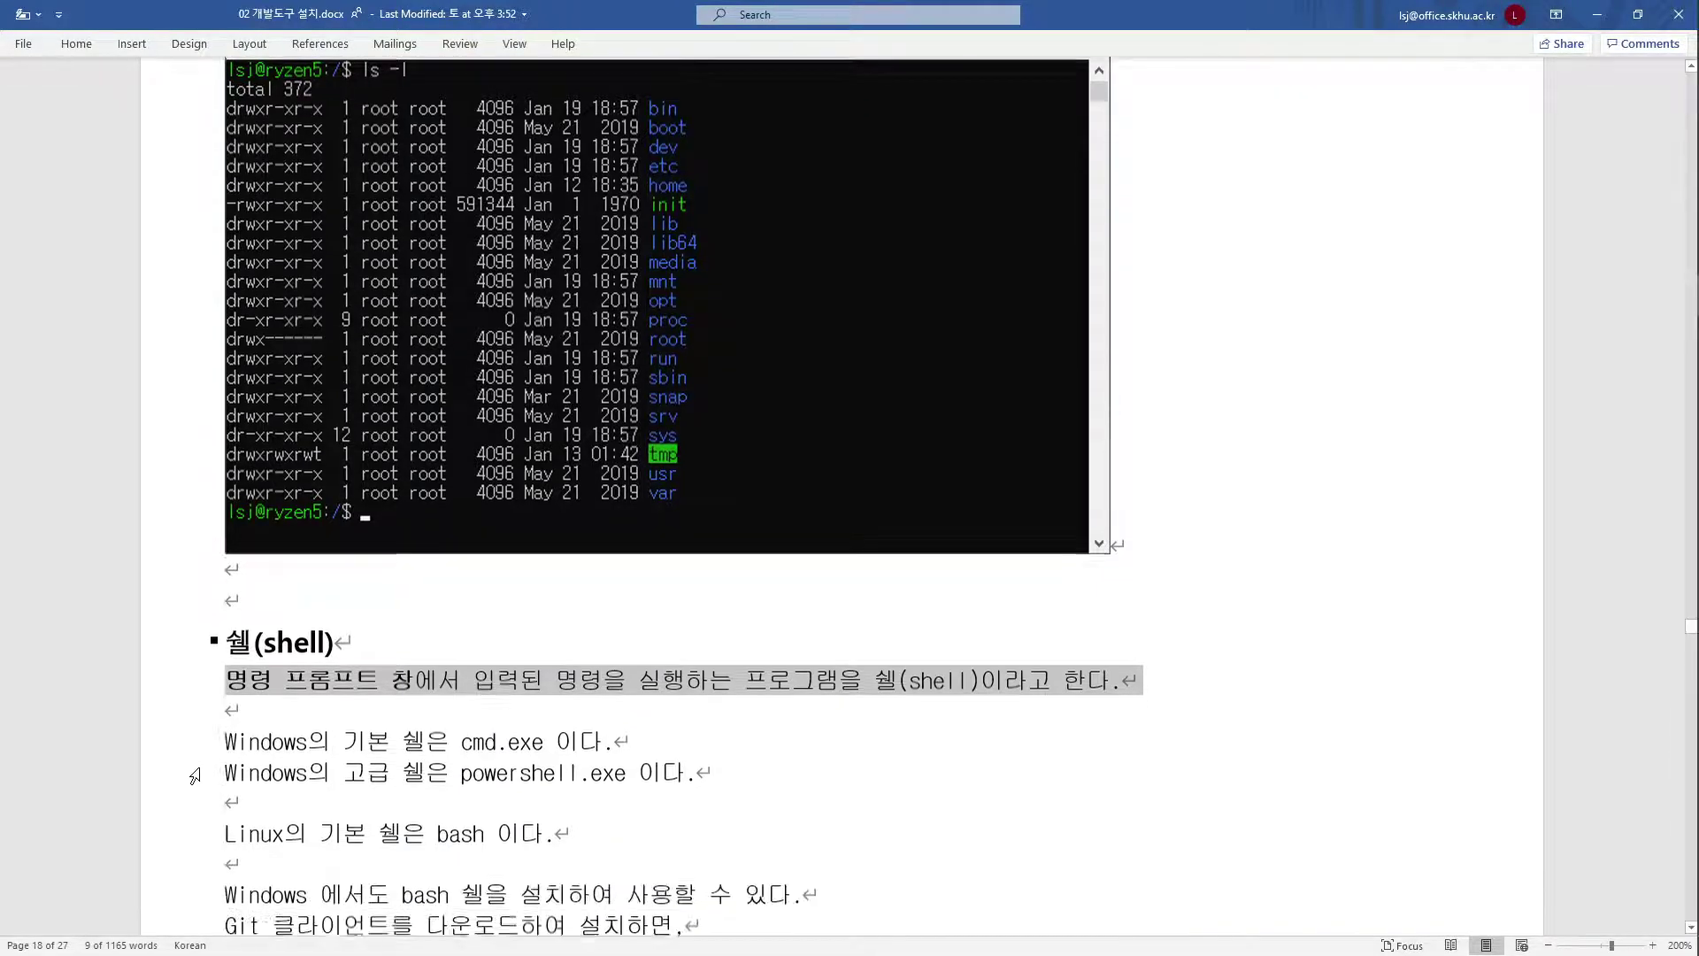
pyautogui.click(171, 650)
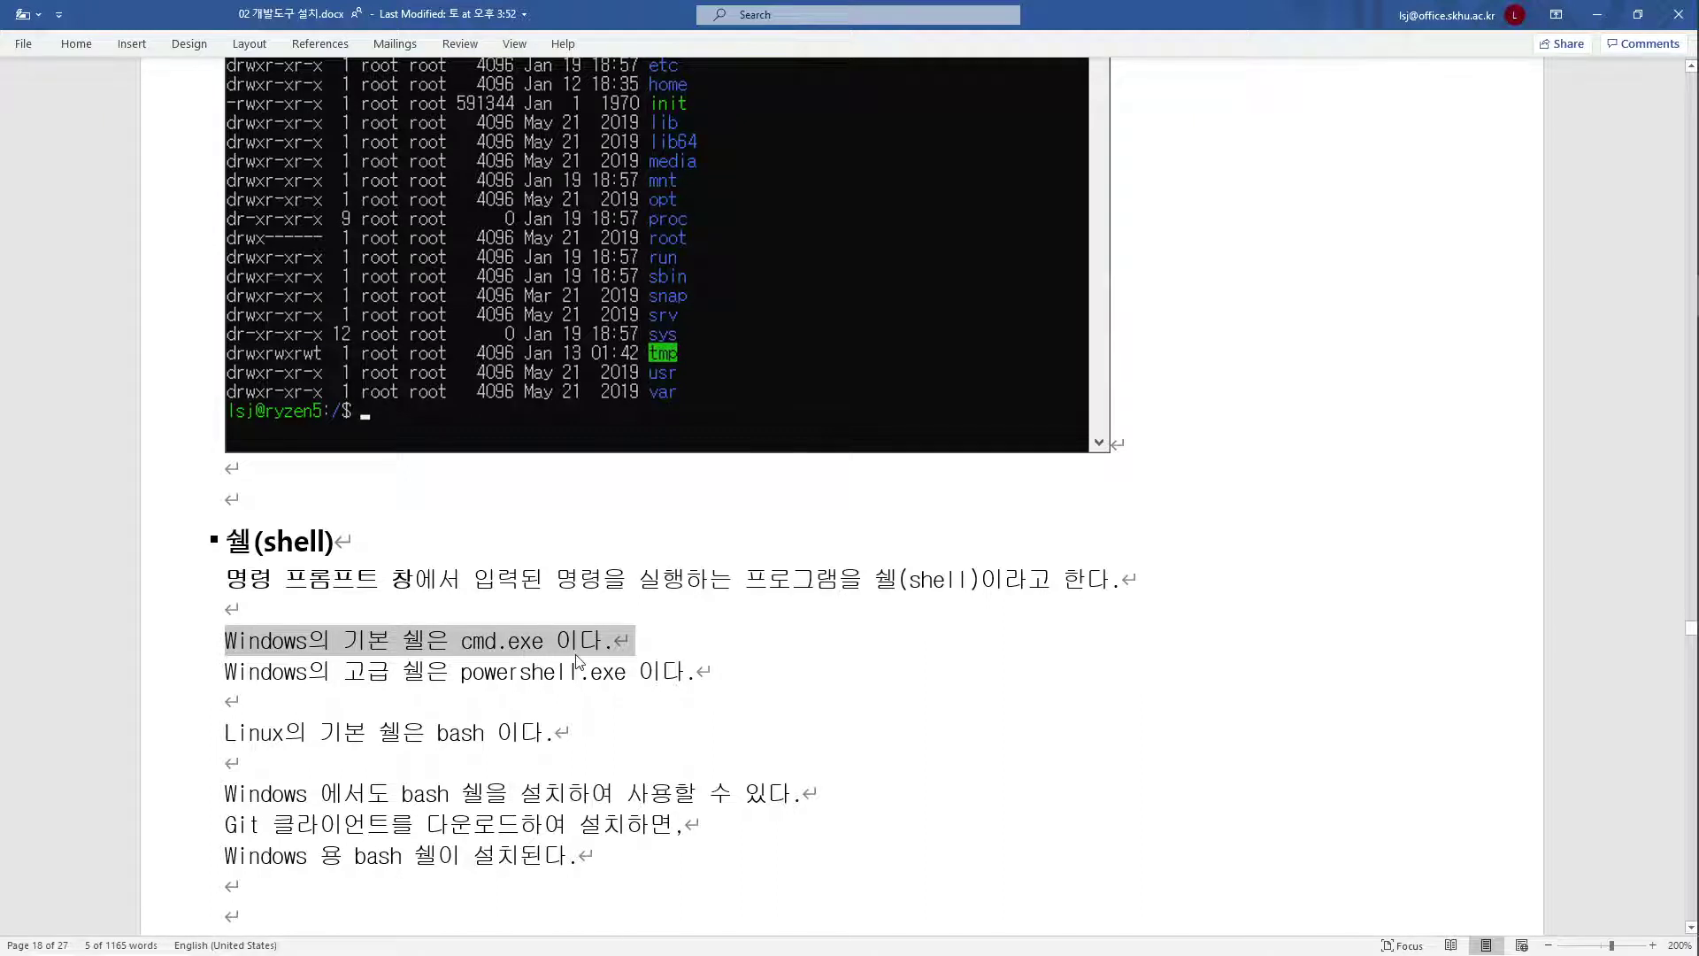
pyautogui.click(139, 675)
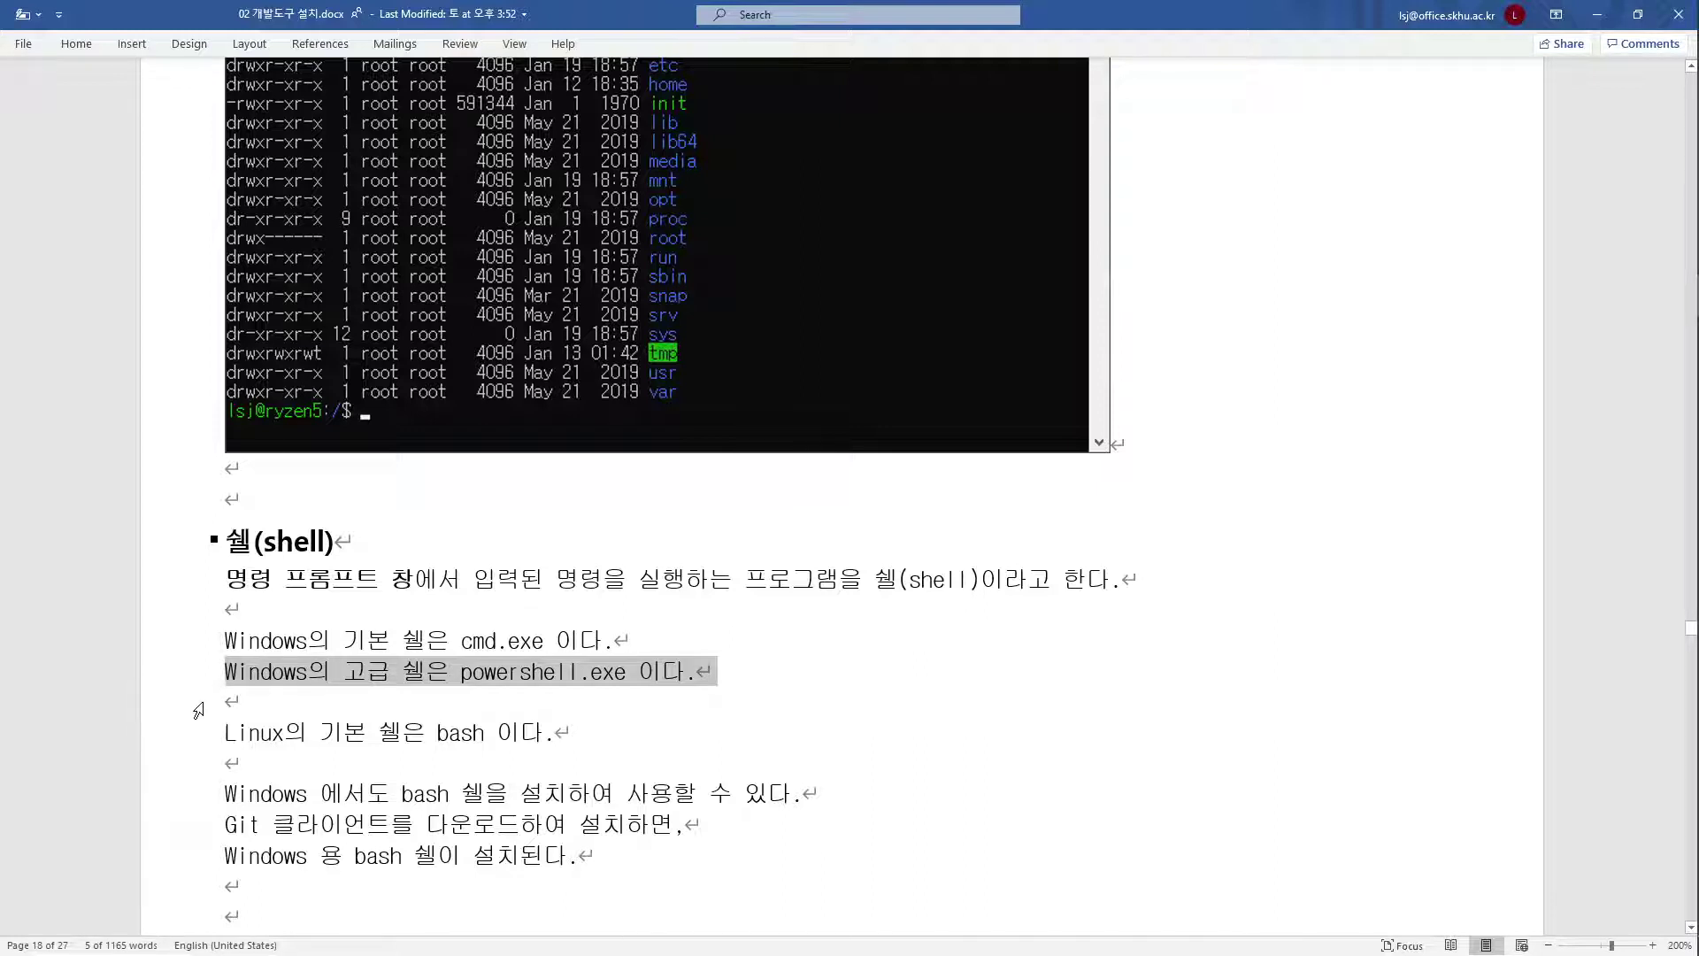
pyautogui.click(164, 744)
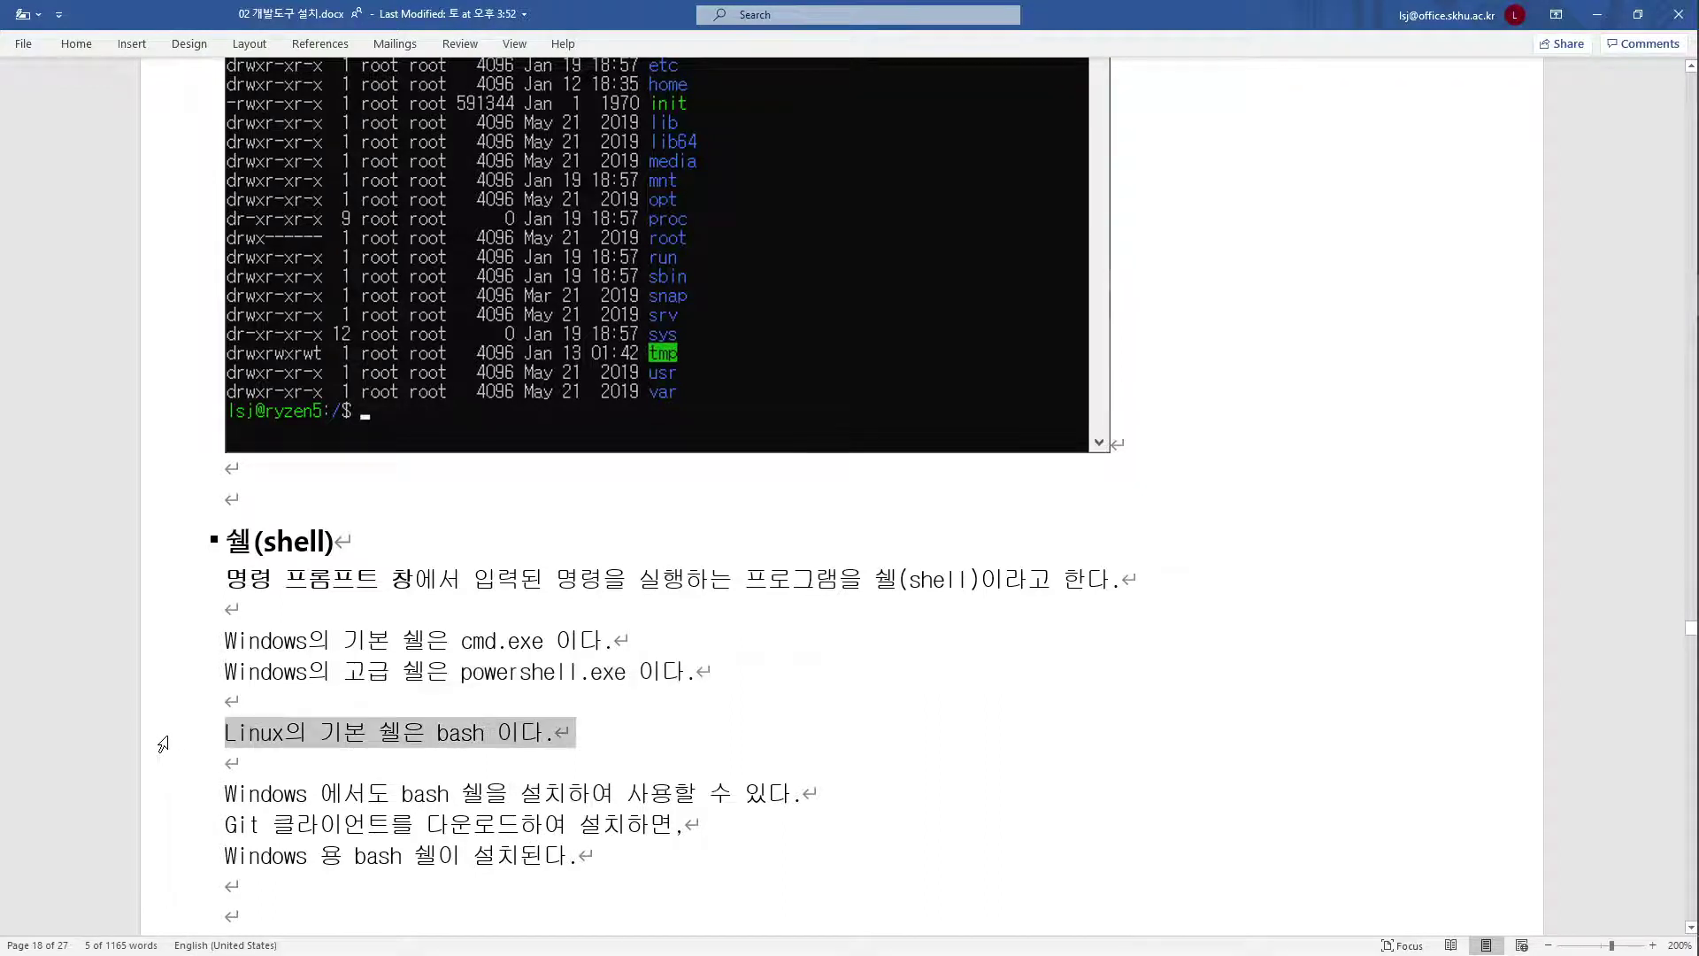